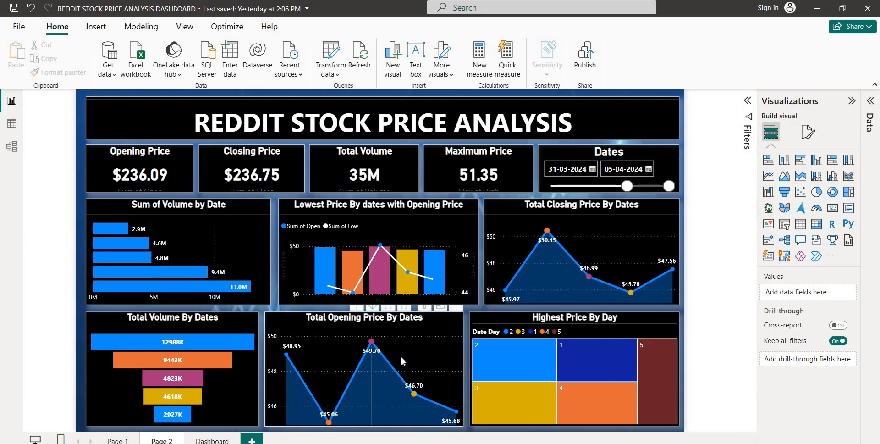
- Try different start dates in the Dates slicer on Page 2, ending with 27-03-2024
mouse_move(402, 356)
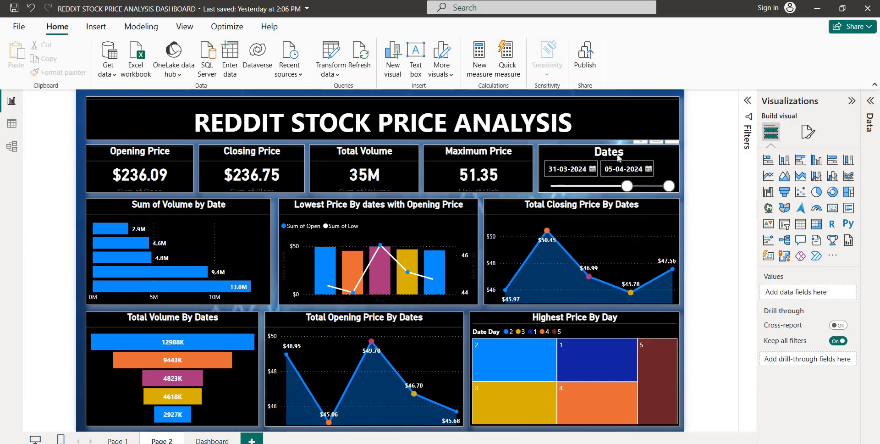
left_click(645, 186)
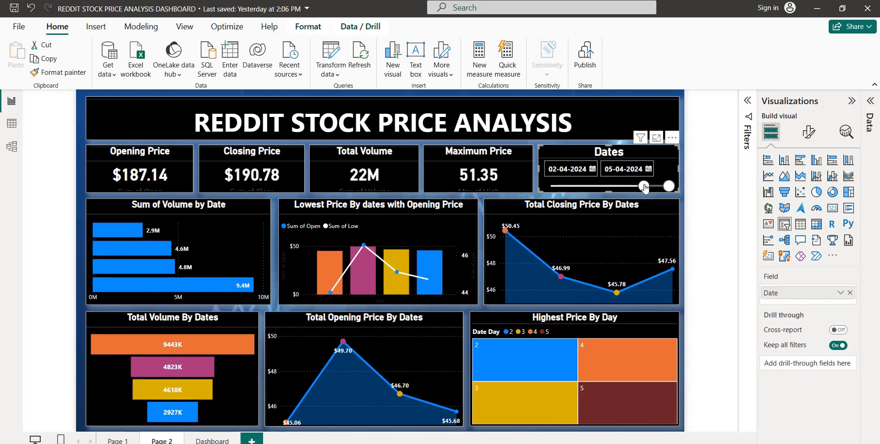
left_click_drag(645, 187, 616, 190)
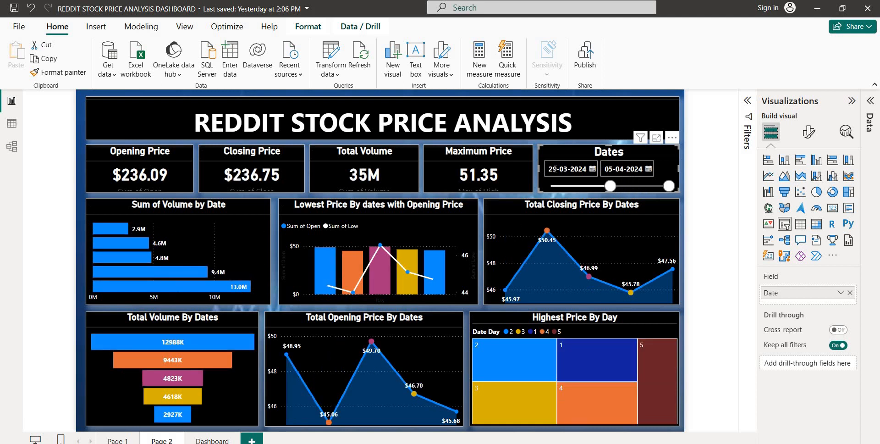
left_click_drag(614, 190, 593, 188)
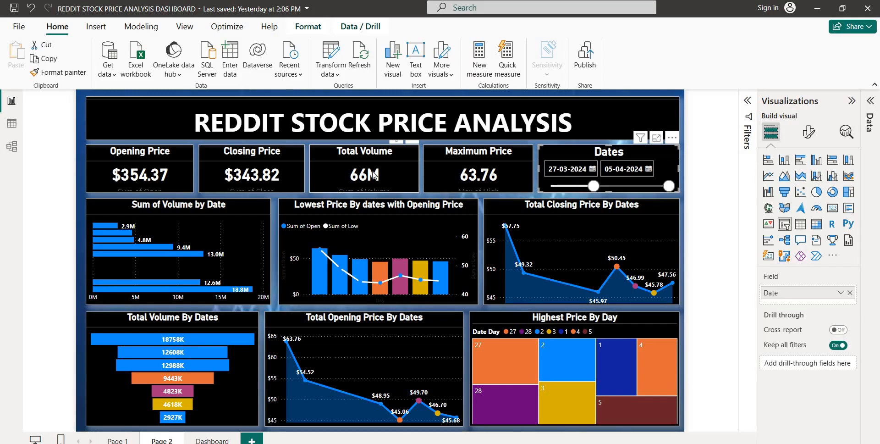
- Go to the Dashboard page, show the RDDT fields, and review the table's data before returning to the report canvas
left_click(220, 436)
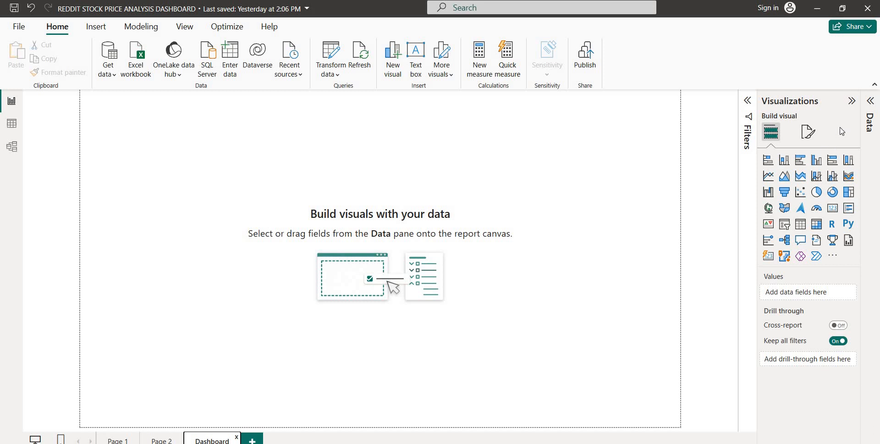
left_click(870, 102)
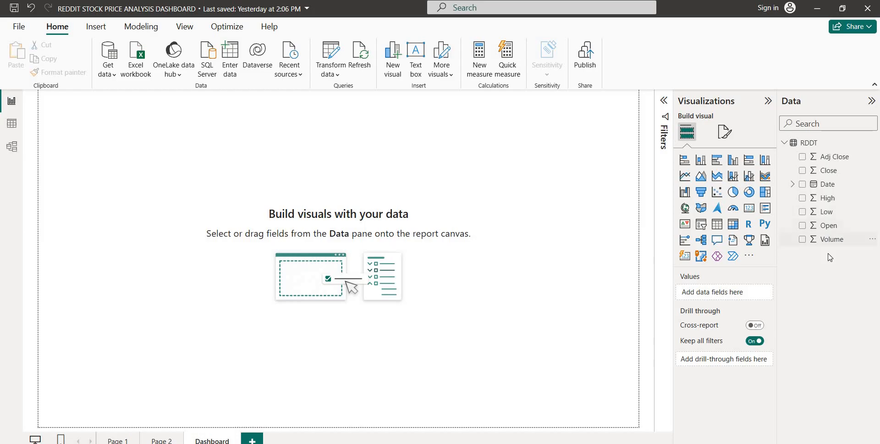
left_click(12, 127)
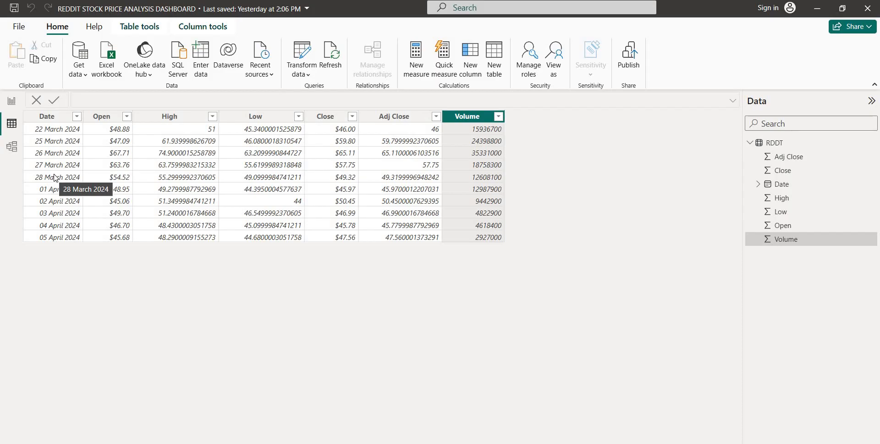
left_click(12, 101)
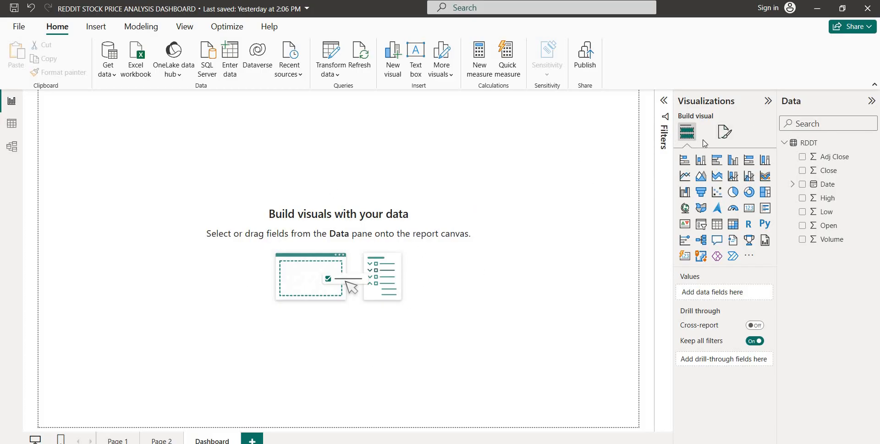
- Set the "canvas background" picture from the Reddit Power BI Dashboard folder as the page's canvas background image
left_click(726, 133)
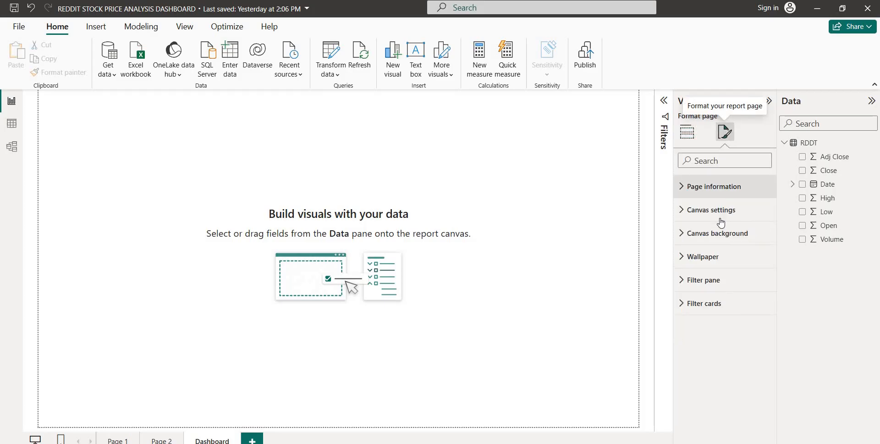
left_click(711, 235)
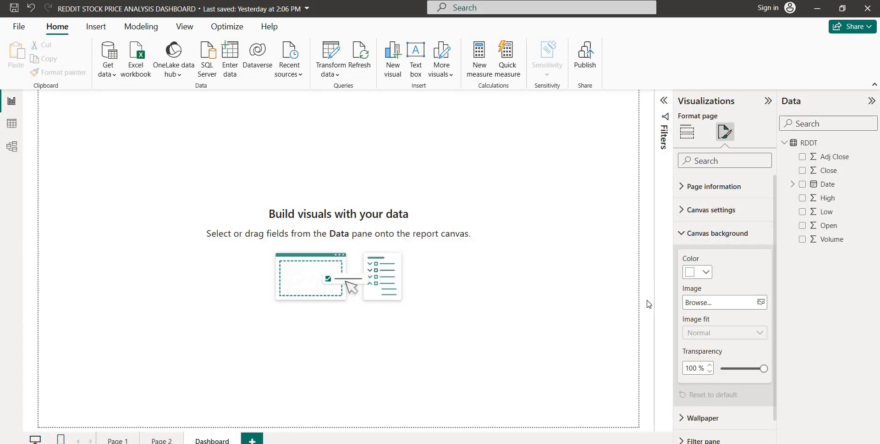
left_click(733, 302)
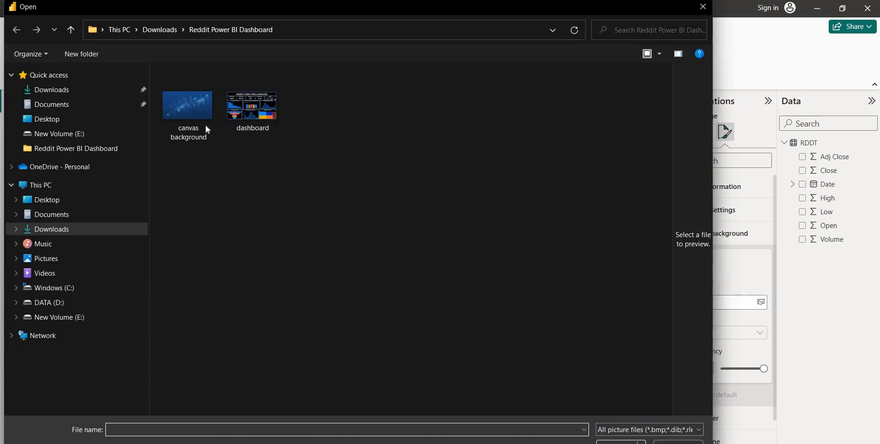
left_click(194, 119)
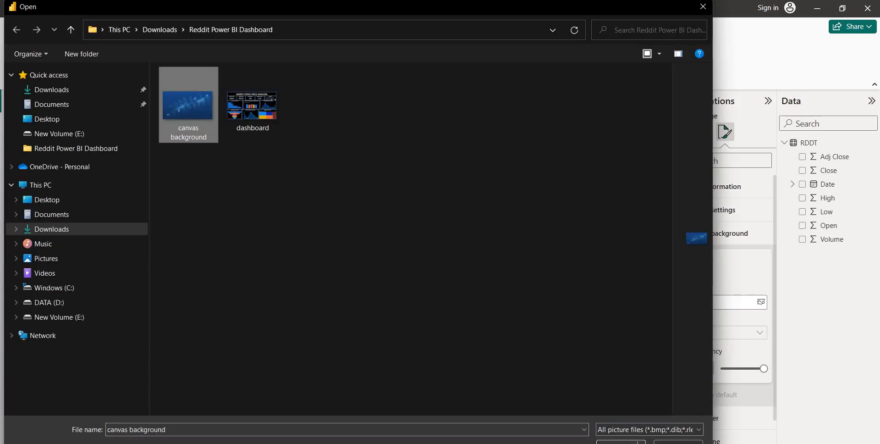
left_click(620, 442)
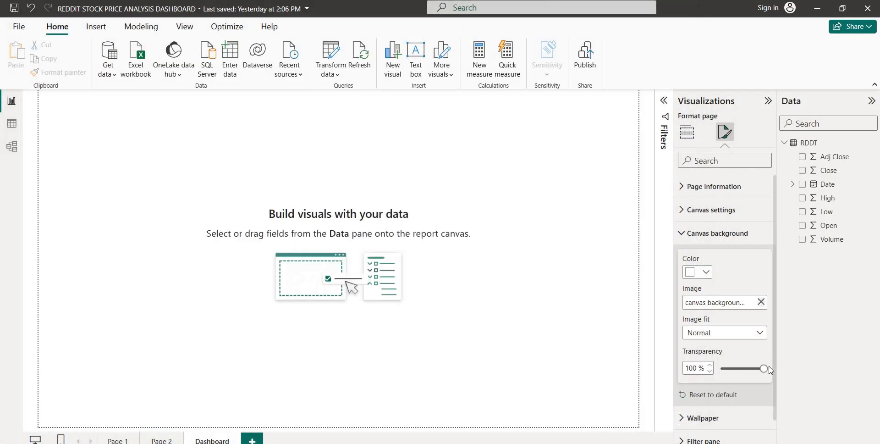
- Set the canvas background's transparency to 0 % and its image fit to Fit
left_click_drag(764, 368, 758, 369)
left_click_drag(704, 378, 689, 379)
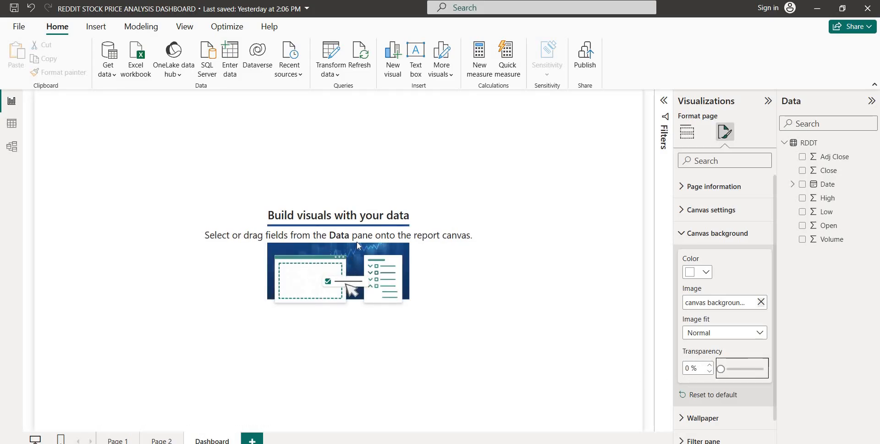
left_click(730, 336)
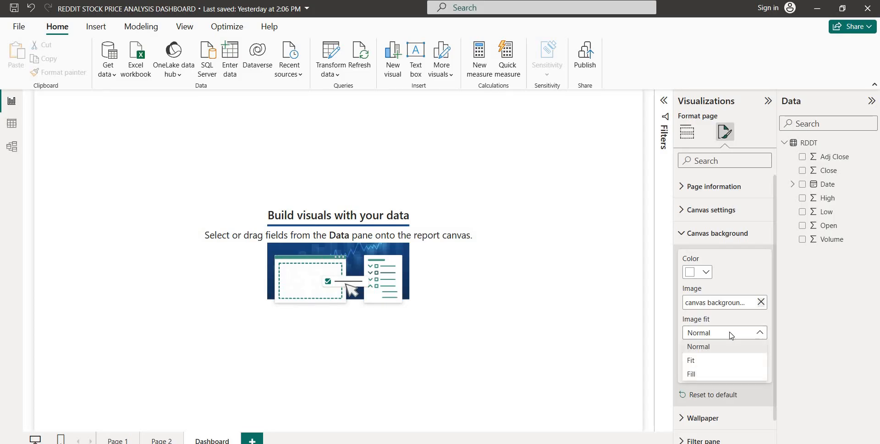
left_click(706, 364)
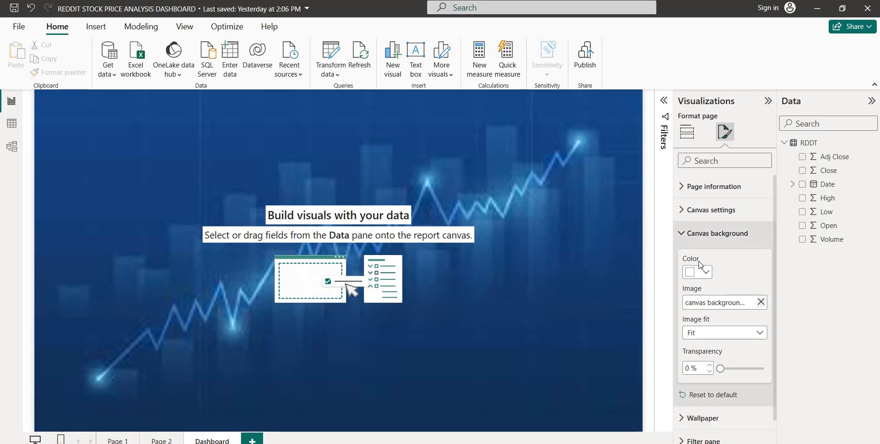
left_click(706, 272)
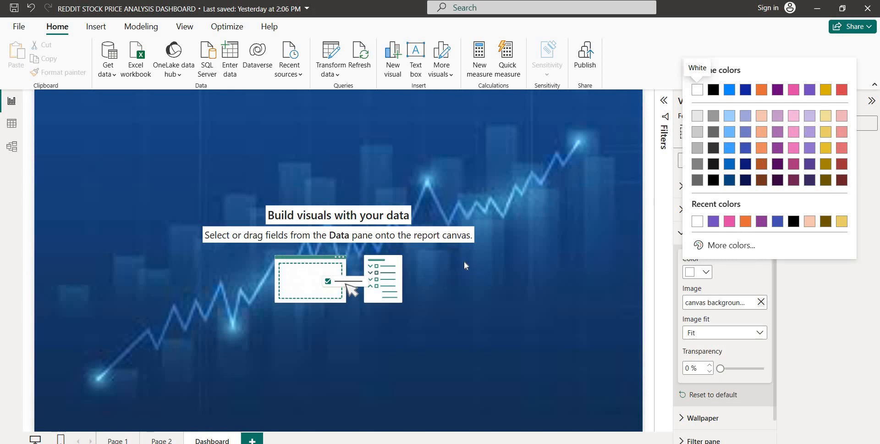
left_click(529, 240)
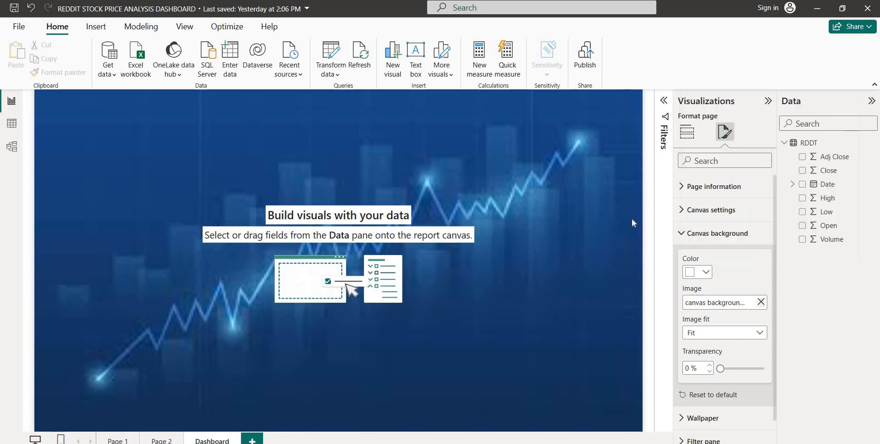
- Add a card visual in the upper-left area of the canvas showing the sum of Open
left_click(688, 133)
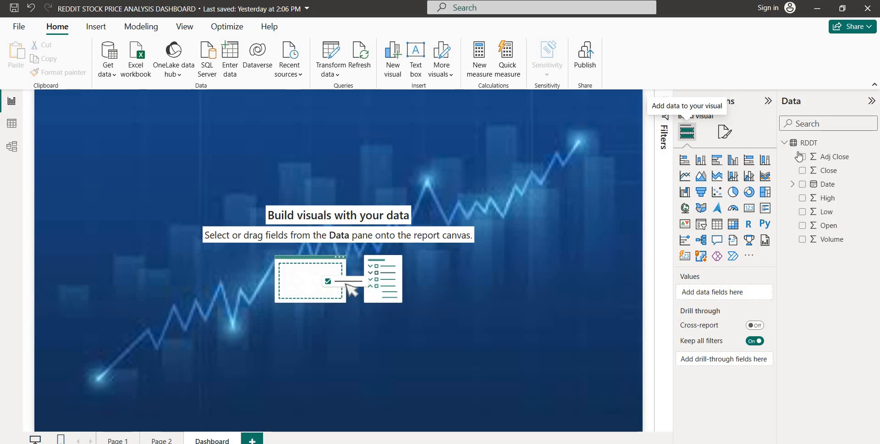
left_click(751, 211)
left_click_drag(104, 142, 186, 207)
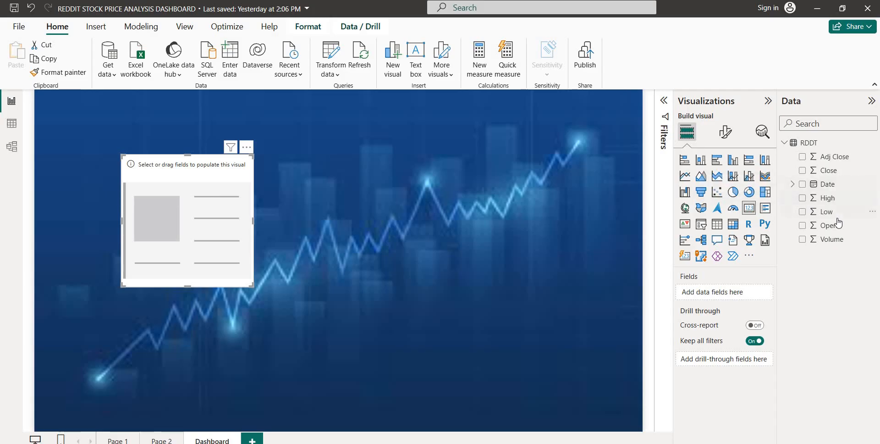
left_click_drag(833, 231, 728, 299)
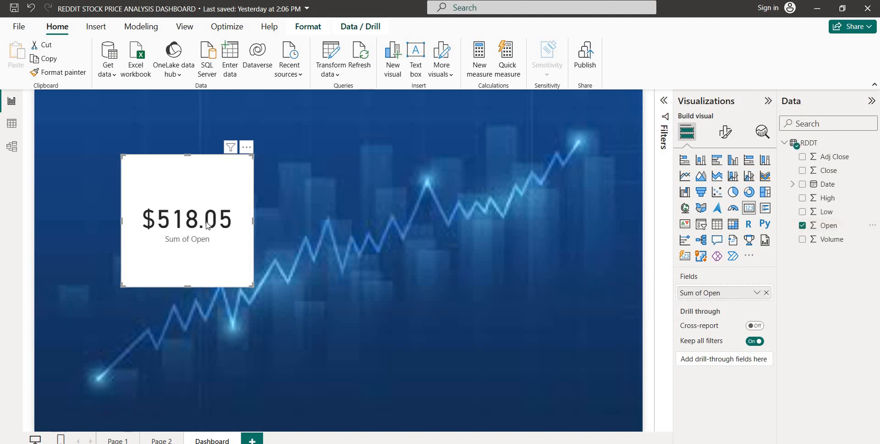
- Shrink the Sum of Open card in height and width to fit closely around its value
left_click_drag(189, 283, 190, 214)
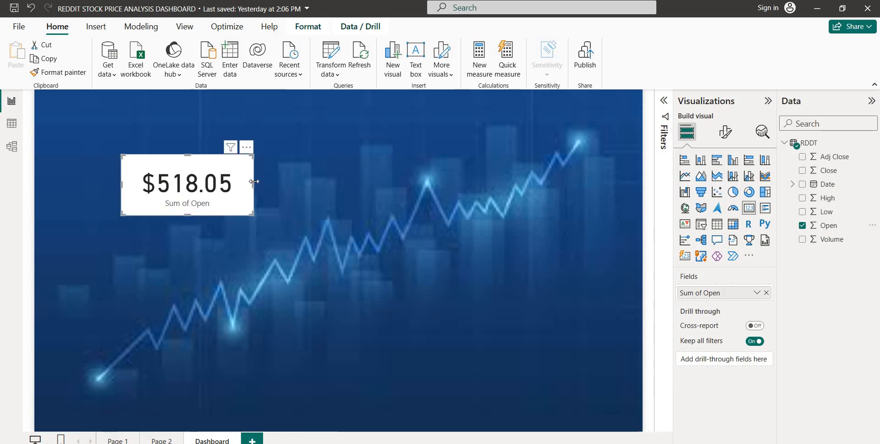
left_click_drag(233, 185, 219, 185)
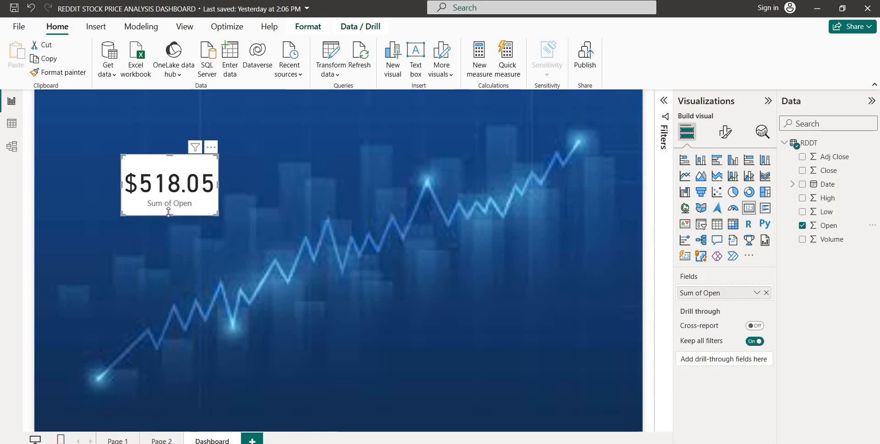
left_click_drag(169, 211, 168, 201)
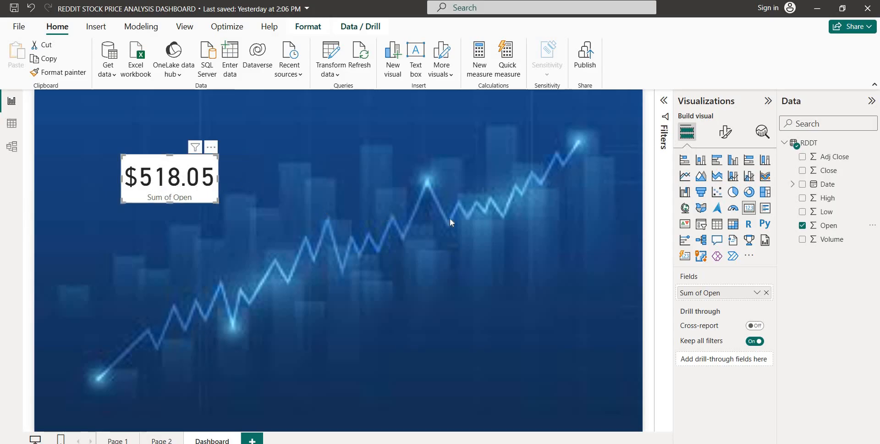
- Turn off the card's category label and make its callout value bold at font size 39
left_click(724, 134)
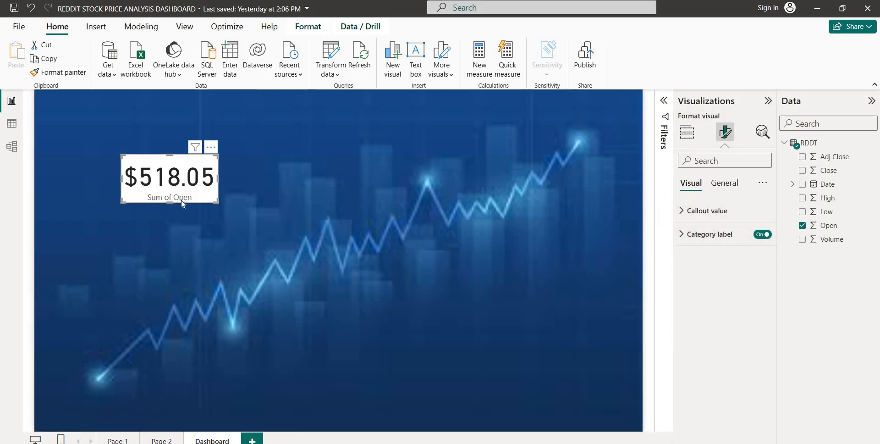
left_click(763, 235)
left_click(696, 212)
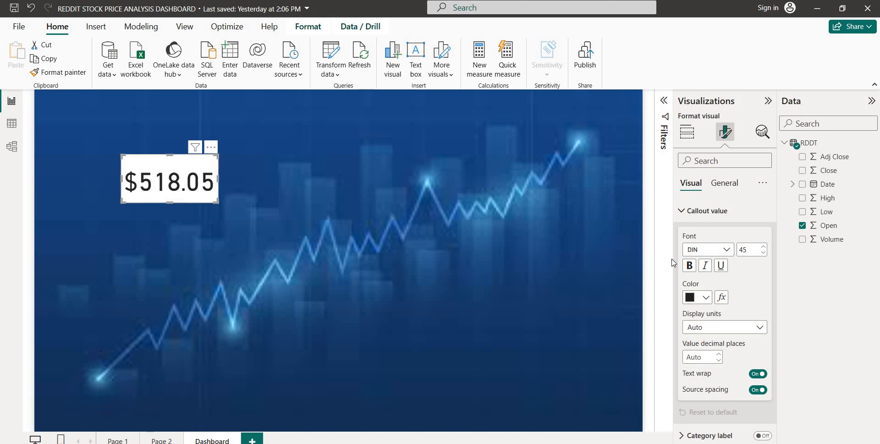
left_click(688, 265)
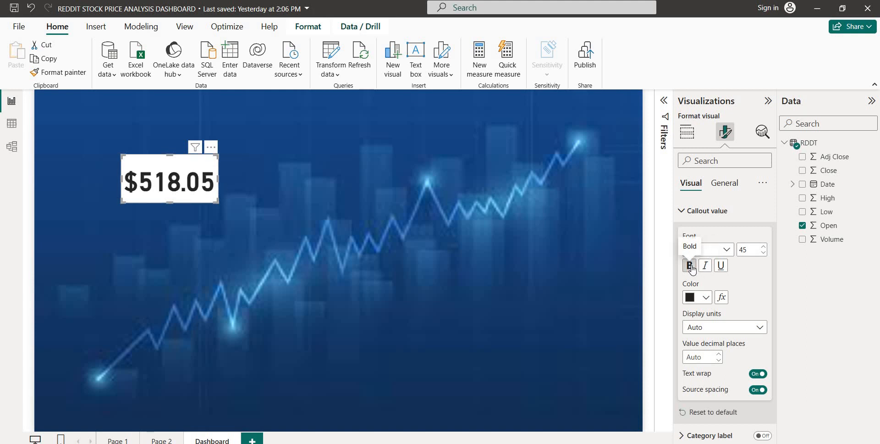
left_click(763, 252)
left_click(763, 253)
left_click(763, 252)
left_click(764, 253)
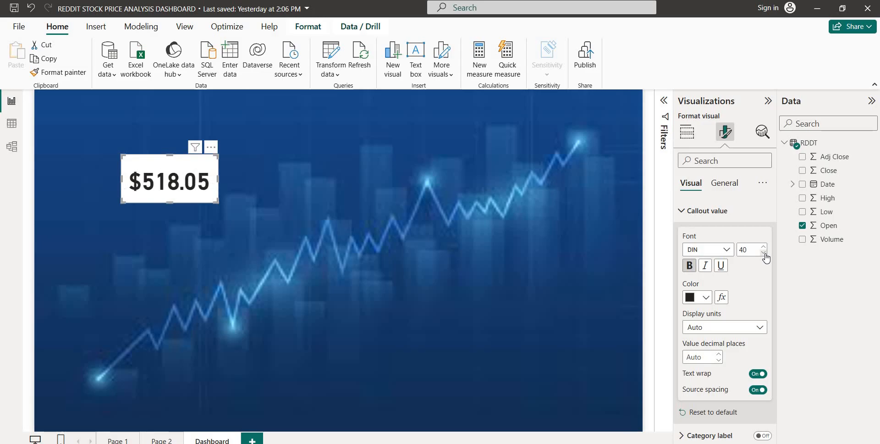
left_click(764, 253)
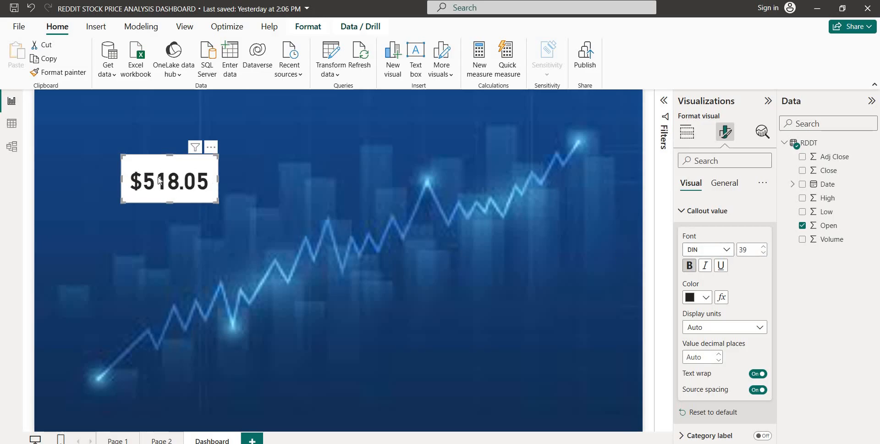
- Turn on the card's title and set its text to "Opening Price"
left_click(721, 186)
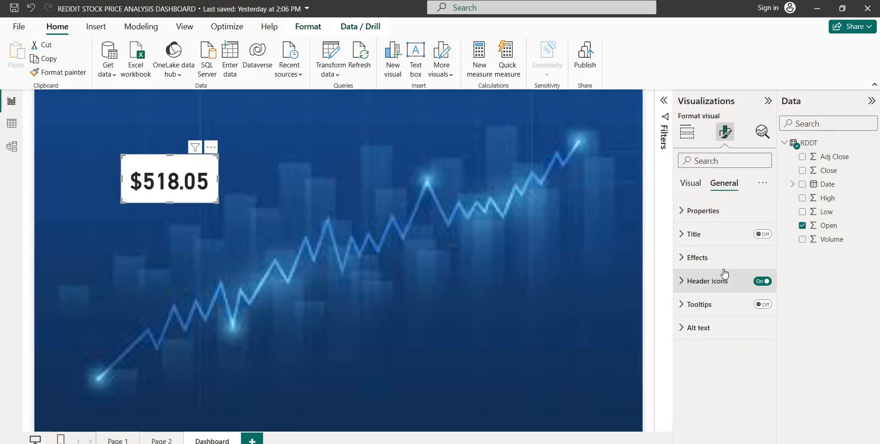
left_click(760, 234)
left_click(712, 235)
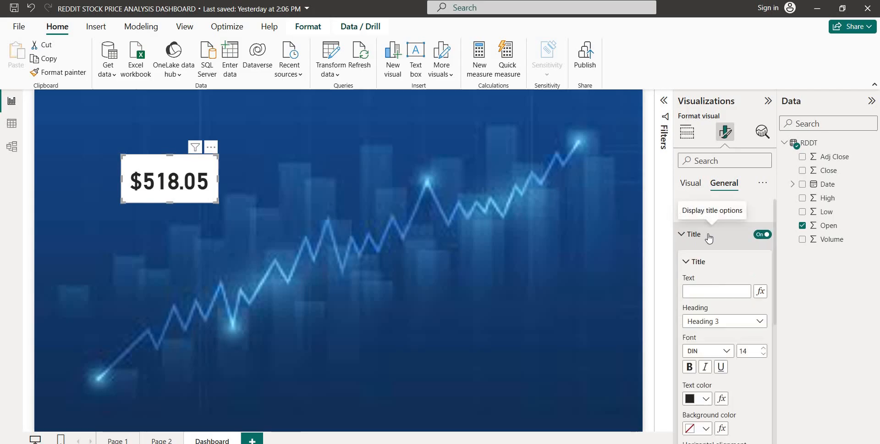
left_click(704, 291)
type("Opening Price")
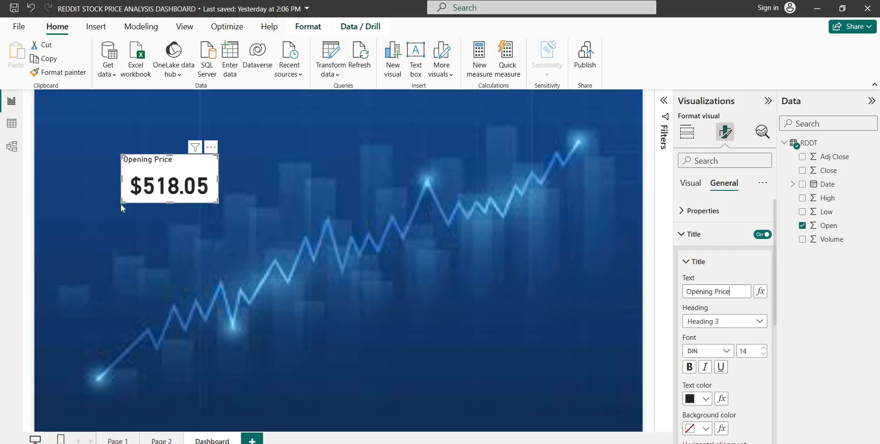
- Make the card's "Opening Price" title bold and italic
left_click(692, 366)
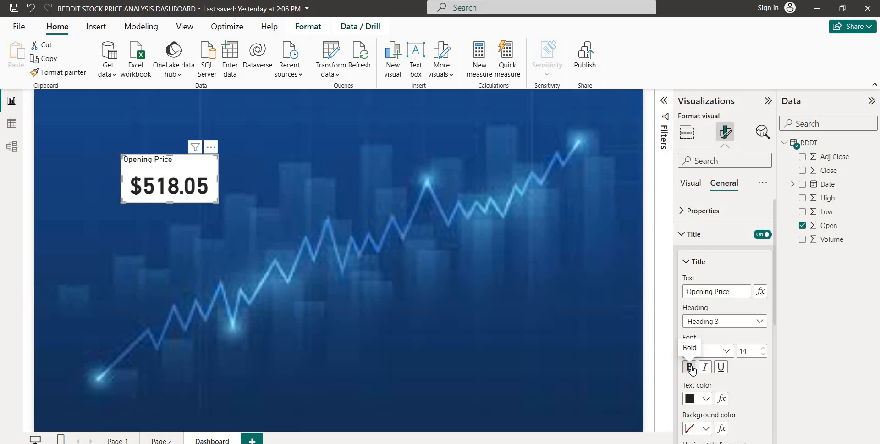
scroll(704, 360, "down", 1)
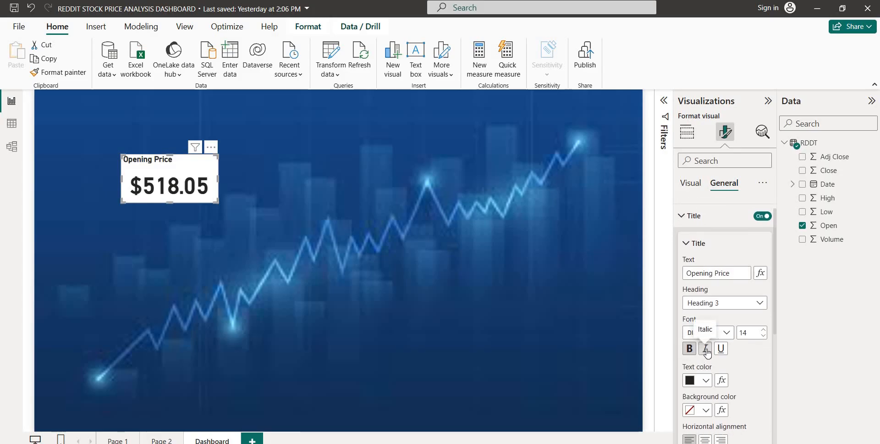
left_click(706, 351)
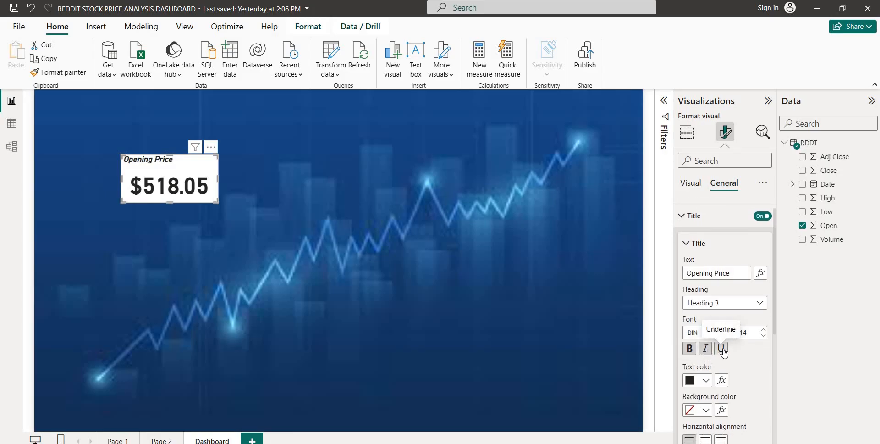
- Underline the card's "Opening Price" title and align it to the center
left_click(722, 350)
scroll(722, 350, "down", 2)
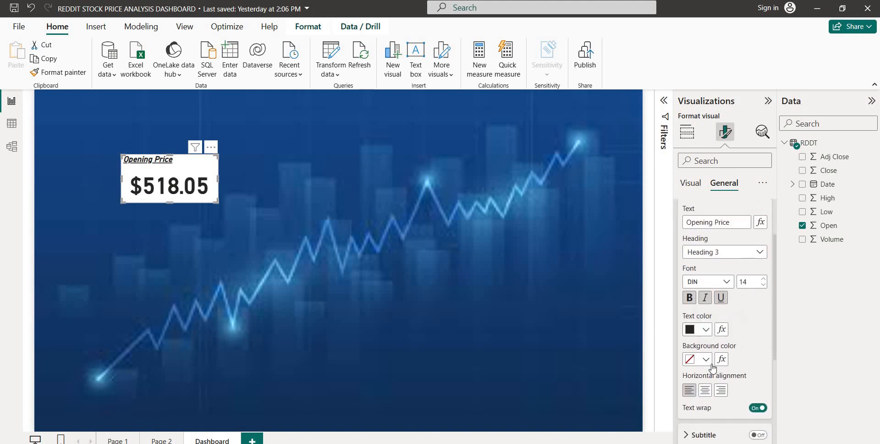
left_click(704, 390)
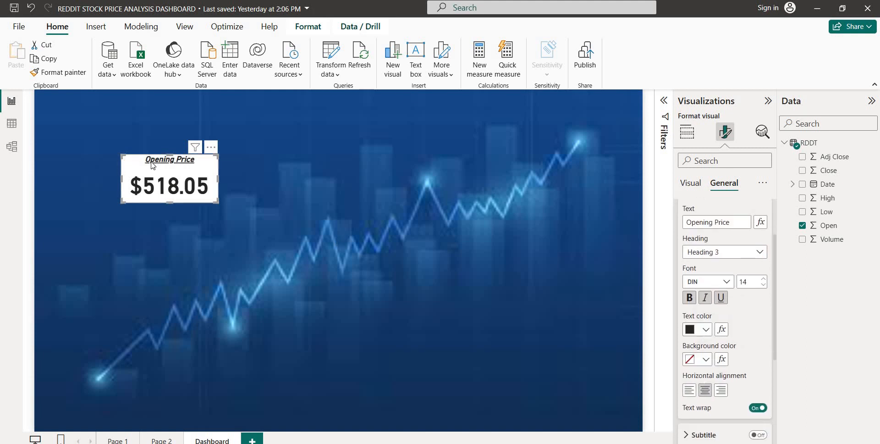
- Increase the "Opening Price" title's font size to 21
left_click(764, 278)
left_click(764, 279)
left_click(764, 279)
left_click(764, 279)
left_click(764, 278)
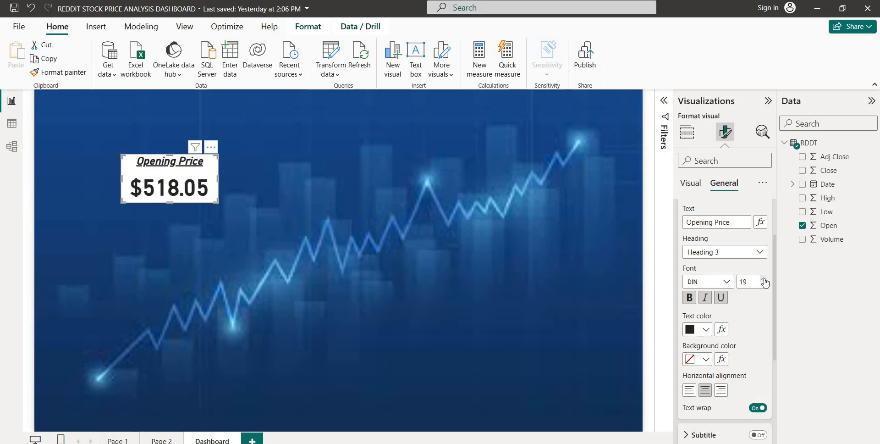
left_click(764, 279)
left_click(764, 279)
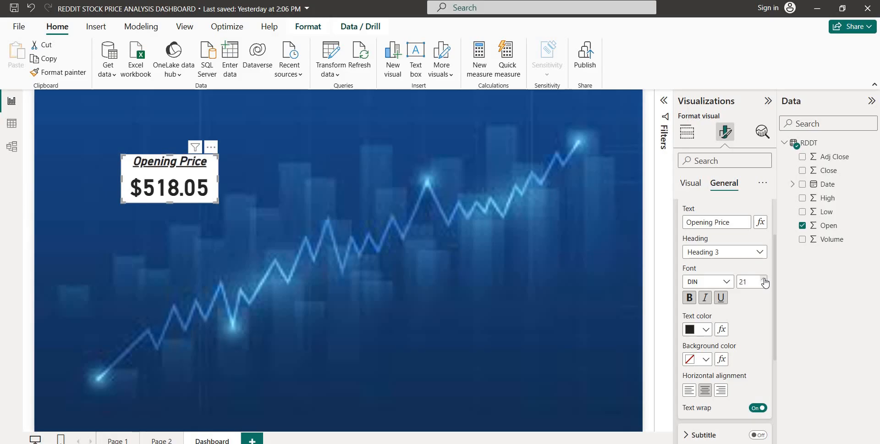
- Turn on the divider under the card's title and set its color to orange
scroll(745, 320, "down", 3)
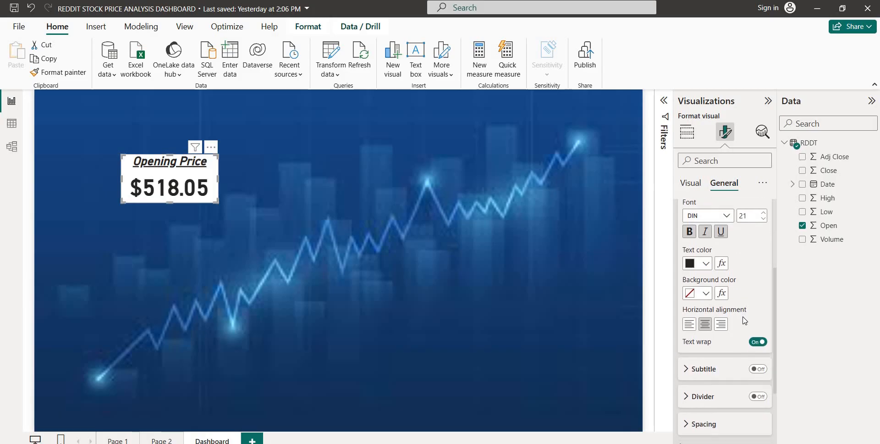
scroll(744, 321, "down", 3)
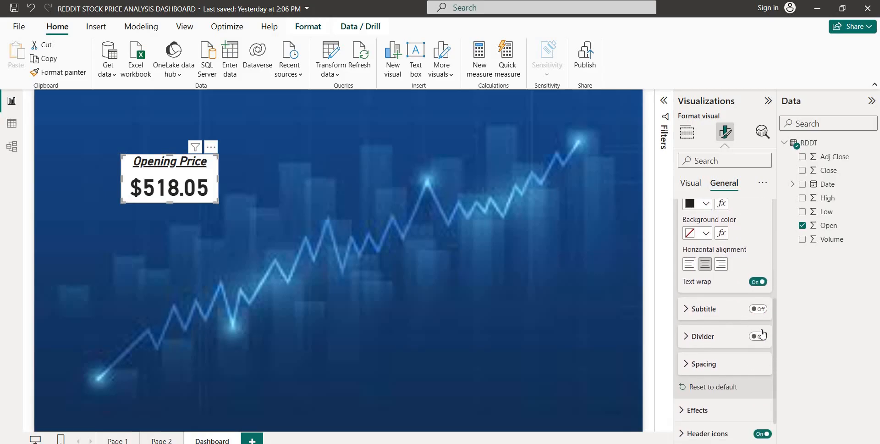
left_click(762, 334)
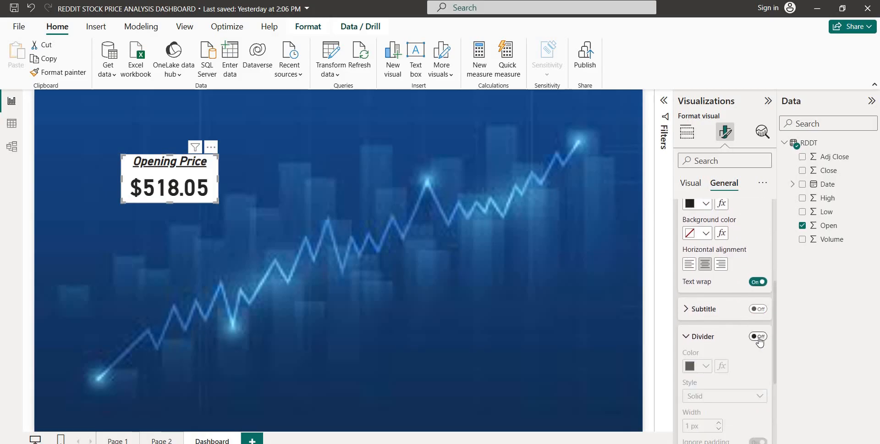
left_click(762, 335)
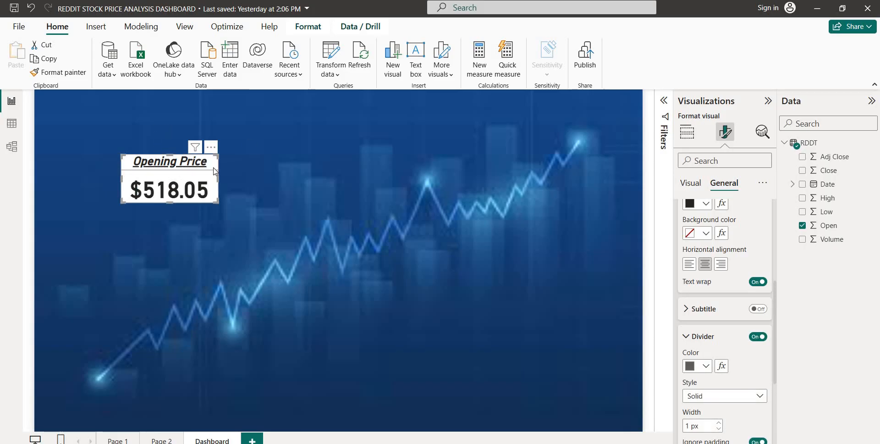
scroll(731, 346, "down", 2)
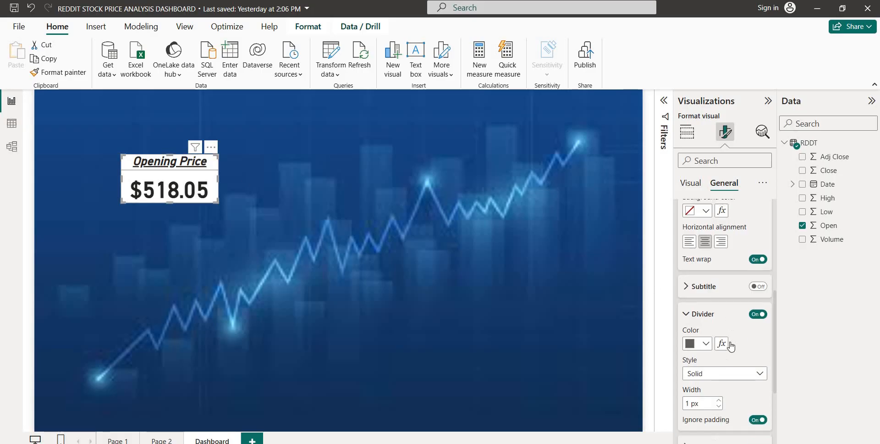
left_click(707, 308)
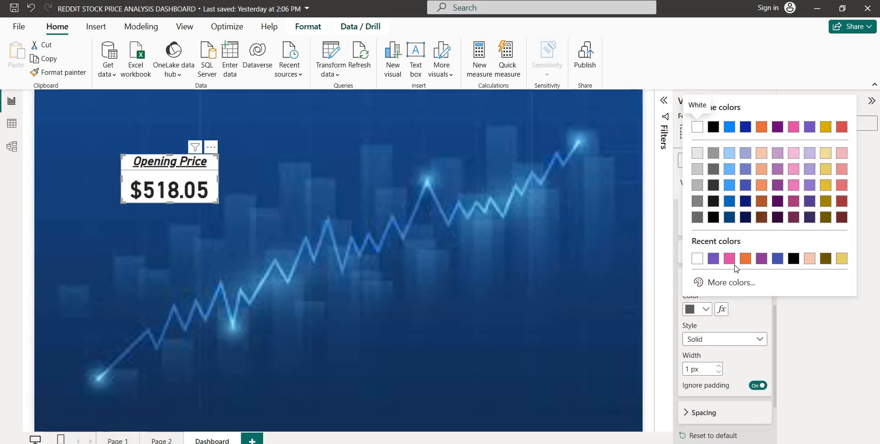
left_click(744, 258)
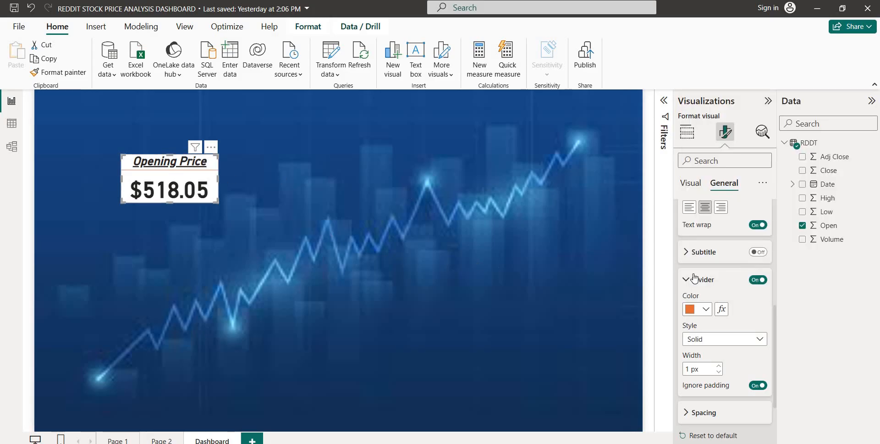
- Set the Opening Price card's background color to black in its effects settings
scroll(718, 303, "down", 3)
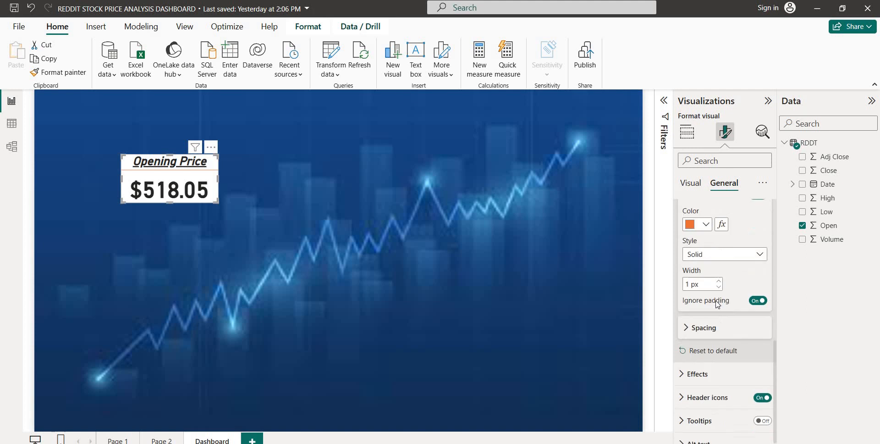
left_click(700, 374)
scroll(701, 330, "down", 3)
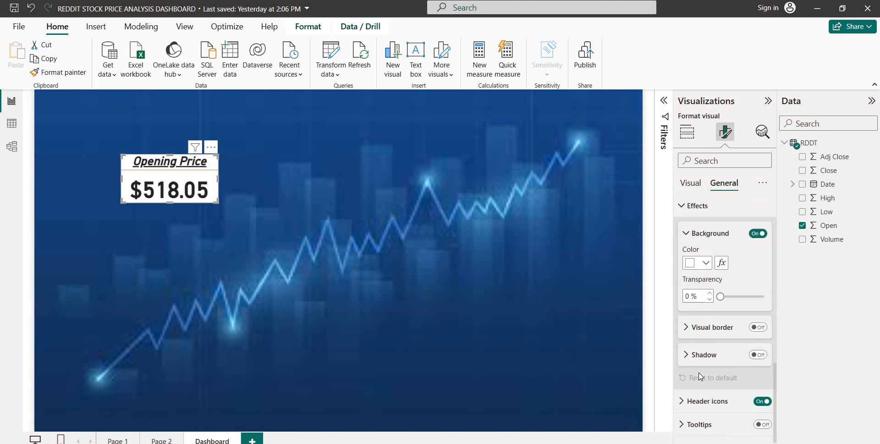
left_click(705, 252)
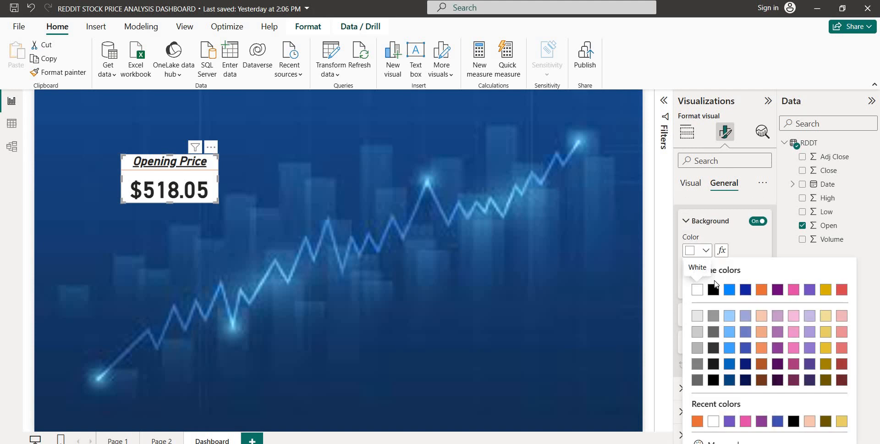
left_click(713, 289)
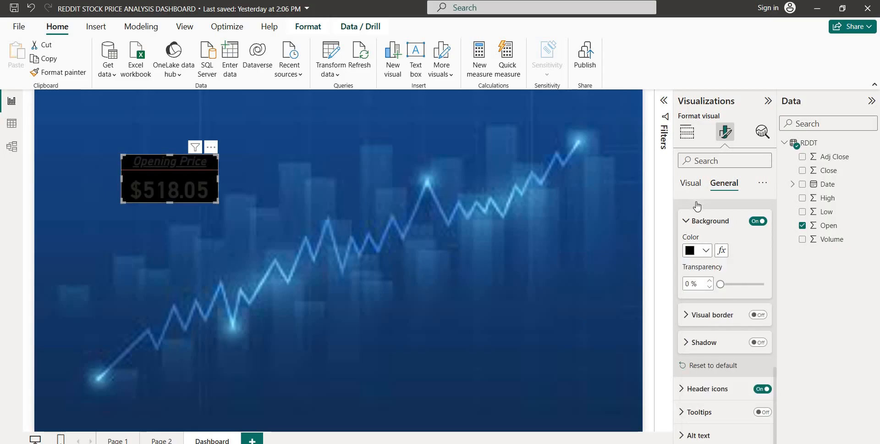
- Turn on the card's visual border and set its color to white
left_click(757, 316)
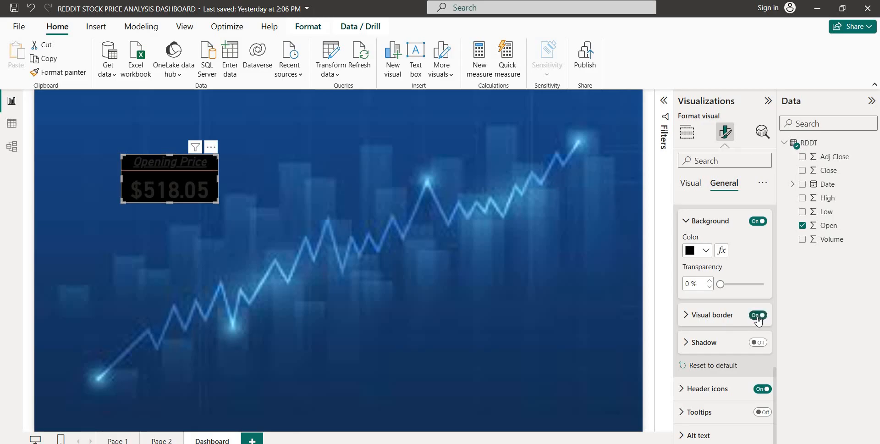
left_click(699, 313)
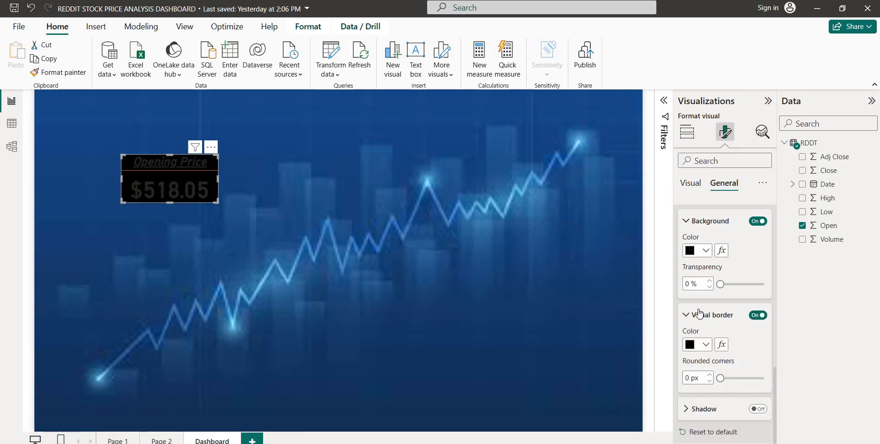
left_click(700, 345)
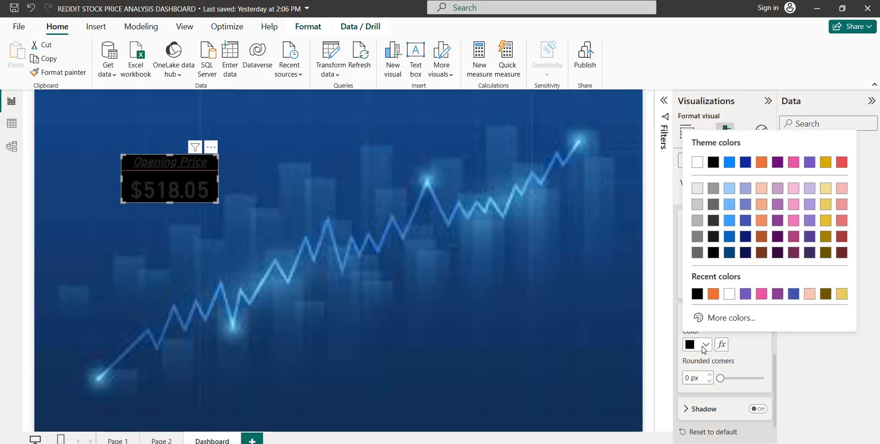
left_click(728, 294)
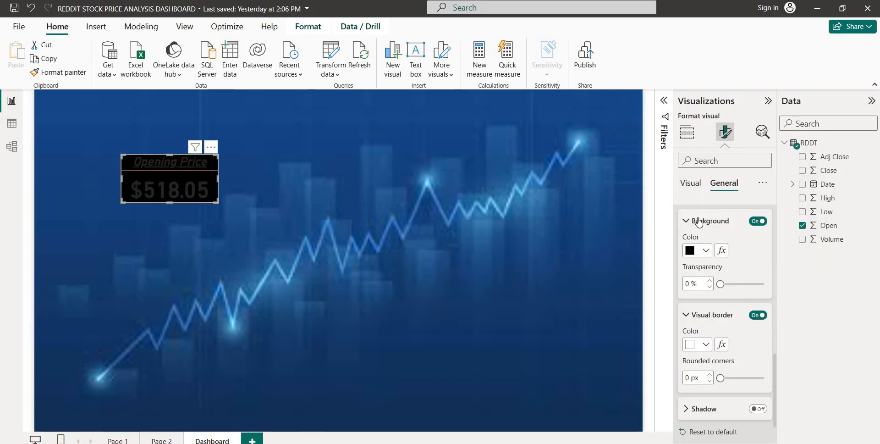
- Change the color of the card's callout value to white
left_click(690, 183)
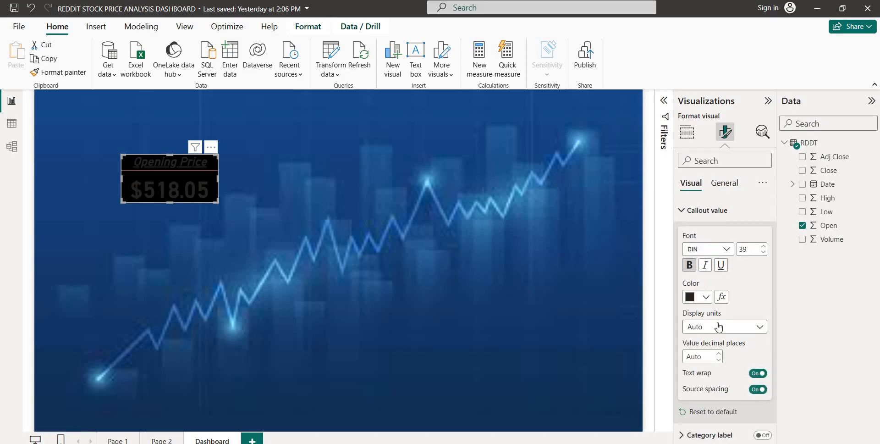
left_click(706, 297)
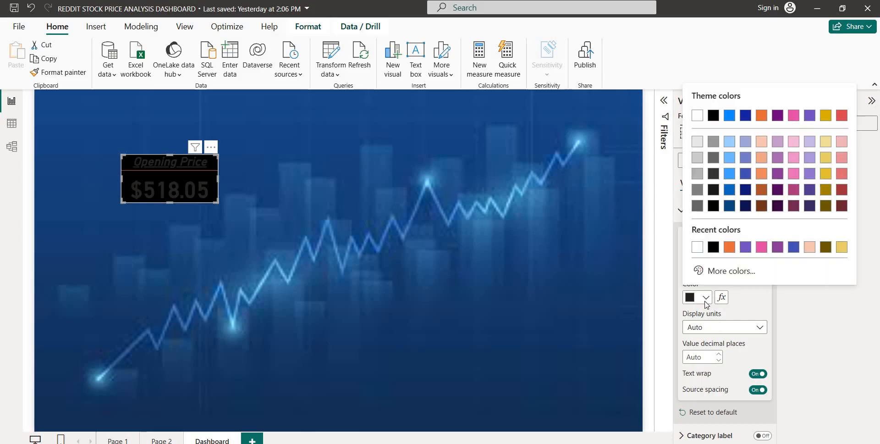
left_click(697, 247)
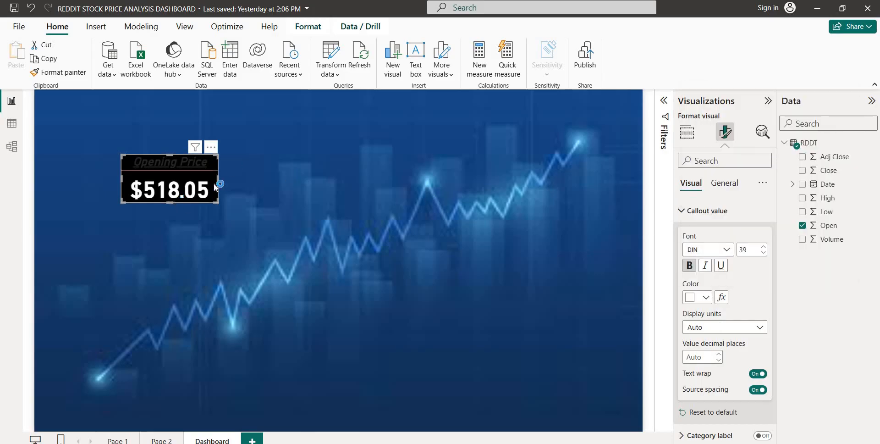
- Change the card's title text color to white and move the card closer to the report page's upper-left corner
left_click(724, 186)
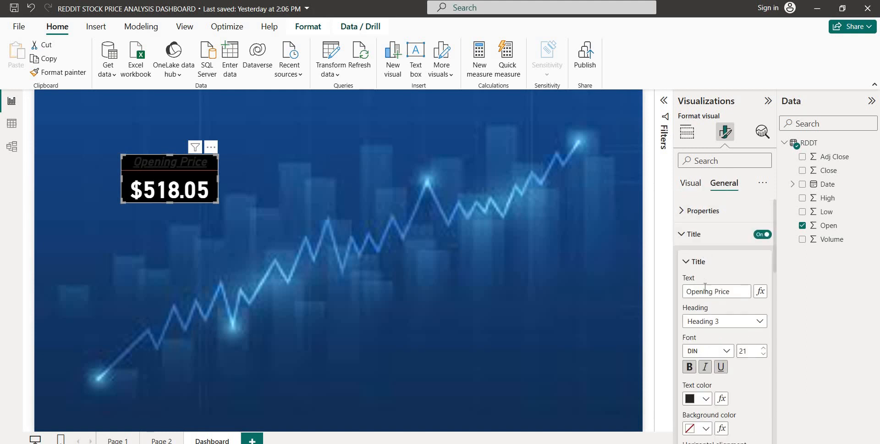
left_click(705, 398)
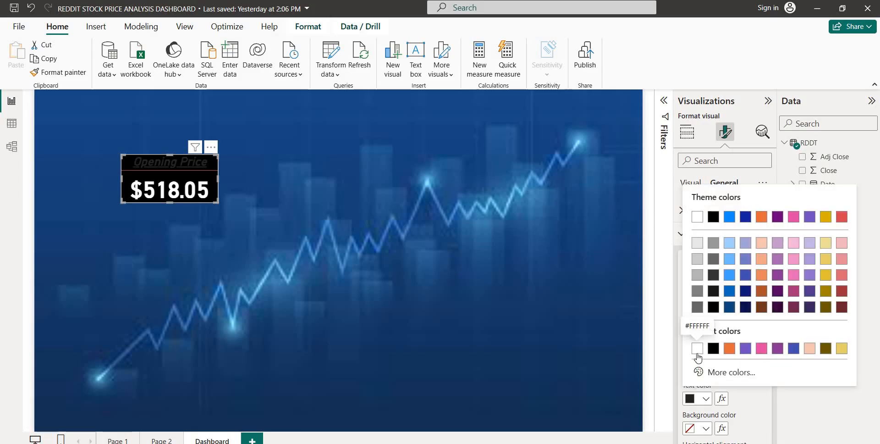
left_click(697, 348)
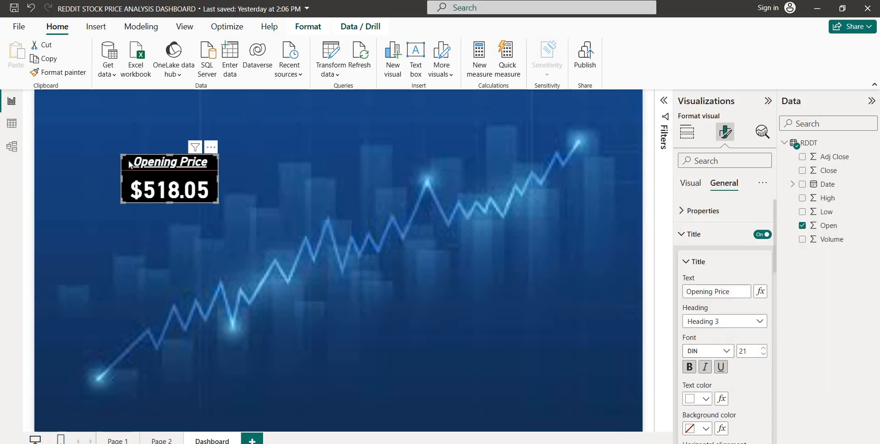
left_click_drag(193, 190, 128, 167)
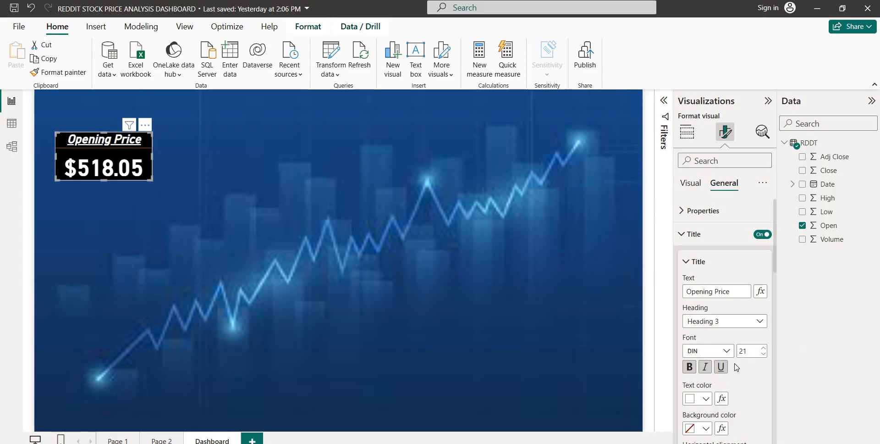
- Try purple as the card's visual border color and restore the border to white
scroll(729, 370, "down", 8)
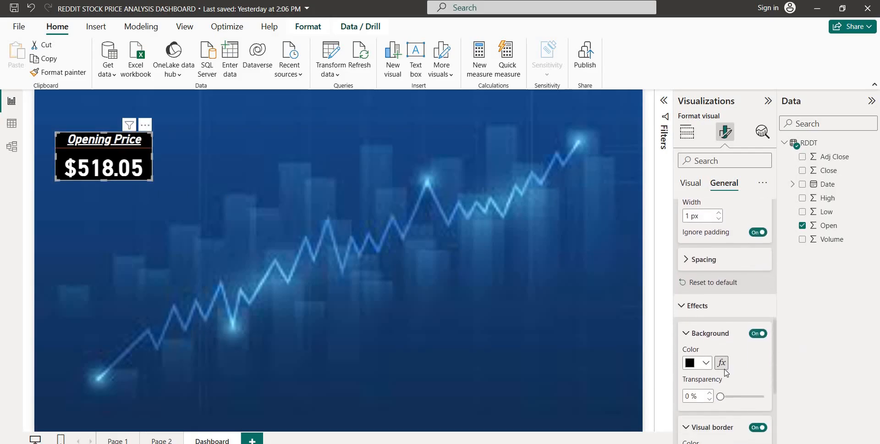
scroll(716, 341, "down", 3)
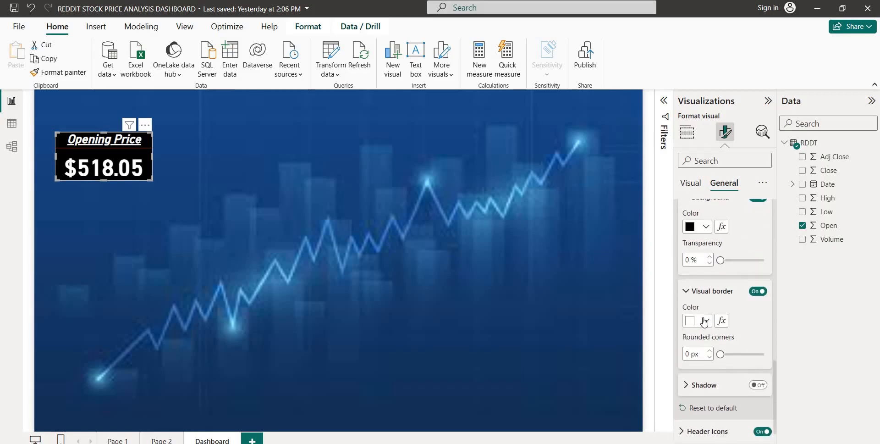
left_click(704, 320)
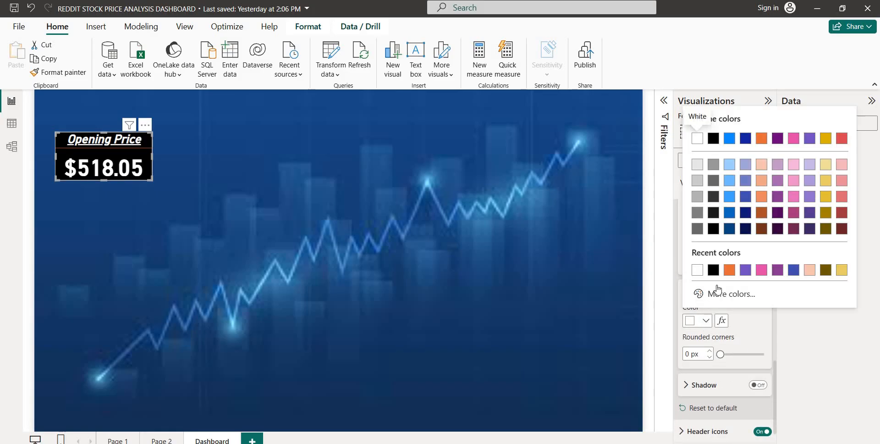
left_click(746, 270)
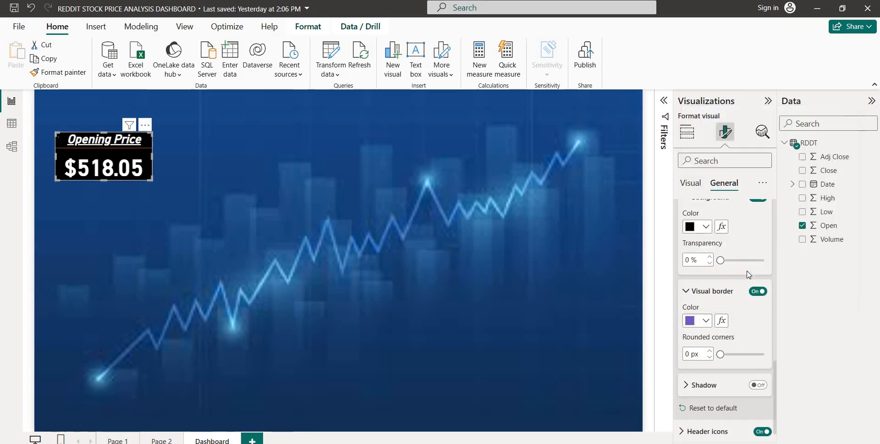
left_click(704, 322)
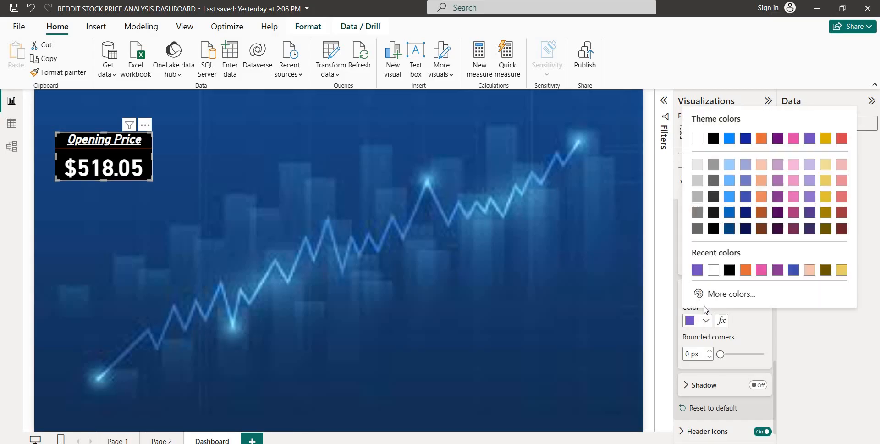
left_click(713, 270)
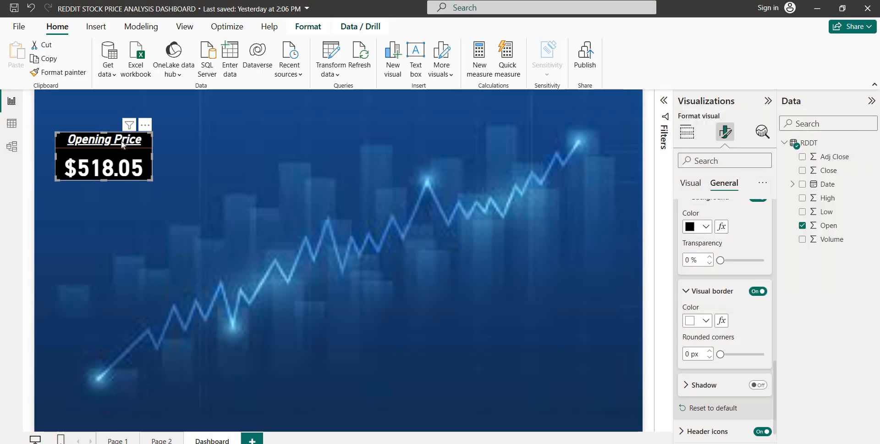
- Add a new empty Card visual and place it beside the Opening Price card, aligned with its top edge
left_click(189, 149)
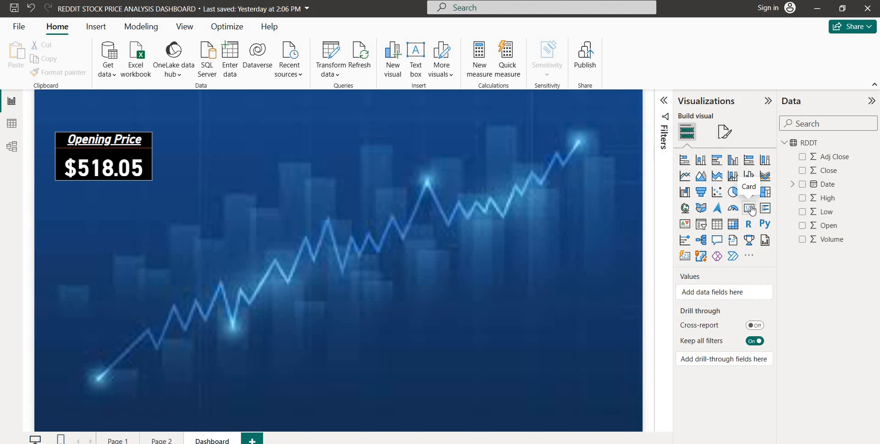
left_click(752, 210)
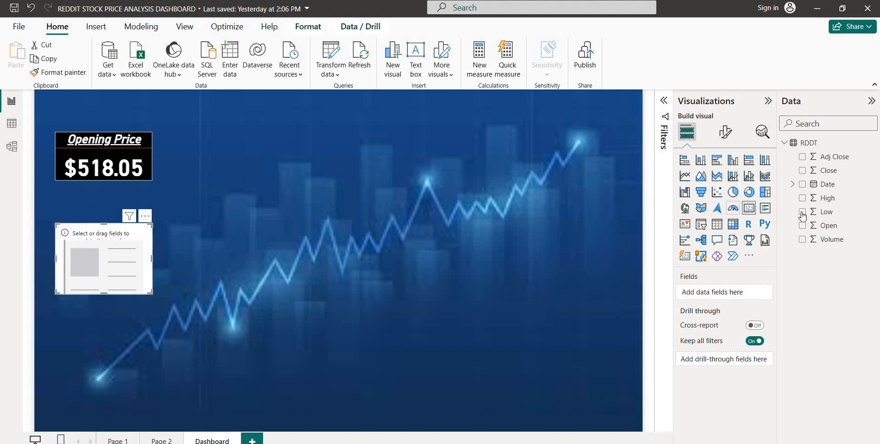
left_click_drag(82, 253, 204, 163)
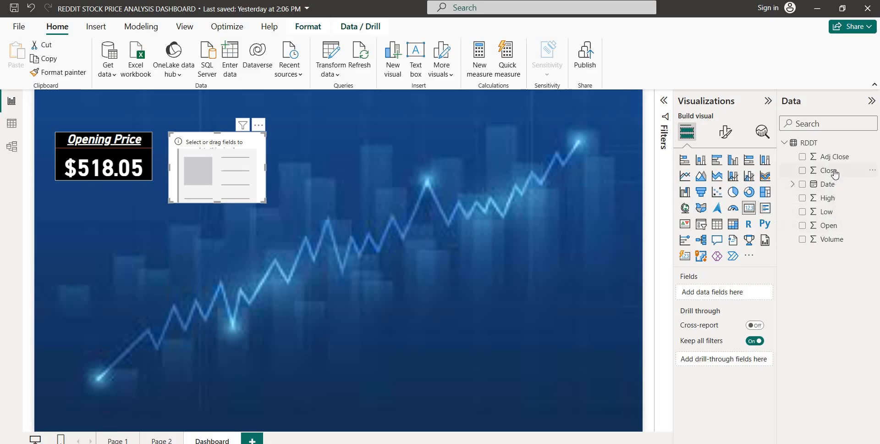
- Show the Close field in the empty card without its category label, and reduce the card to the Opening Price card's height
left_click_drag(833, 173, 729, 297)
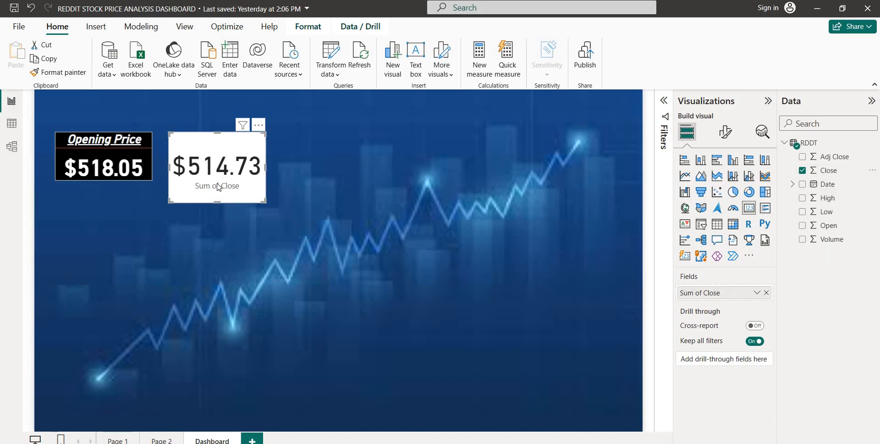
left_click_drag(218, 187, 216, 180)
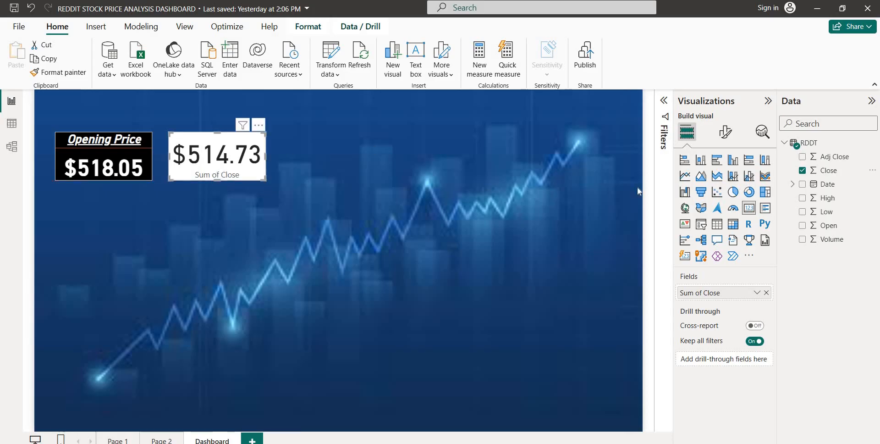
left_click(726, 133)
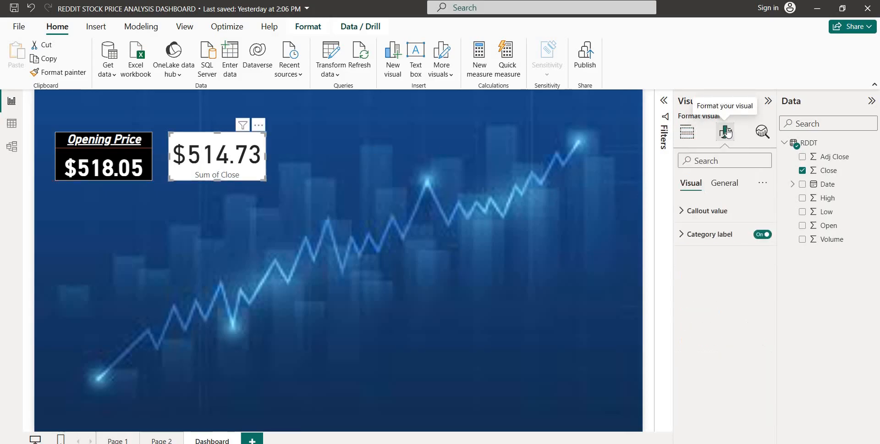
left_click(770, 236)
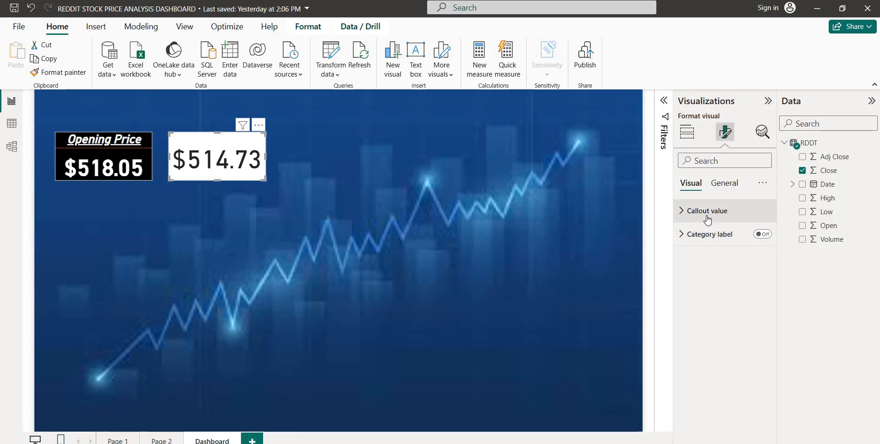
- Make the Close card's callout value bold and white with font size 36
left_click(706, 211)
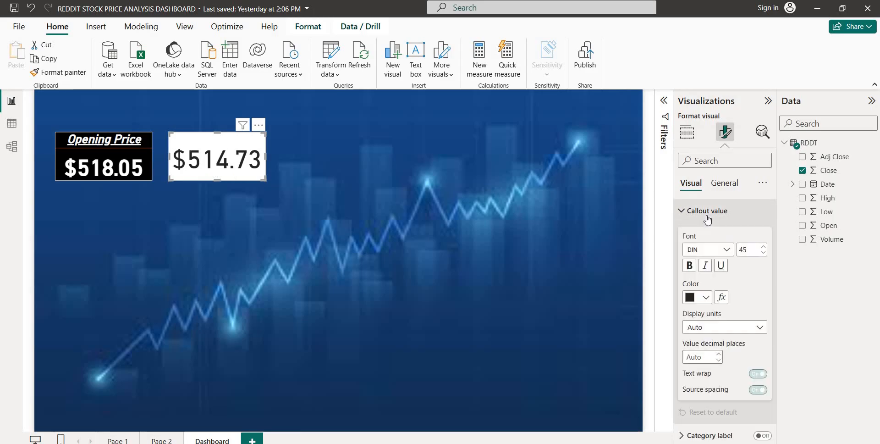
left_click(689, 264)
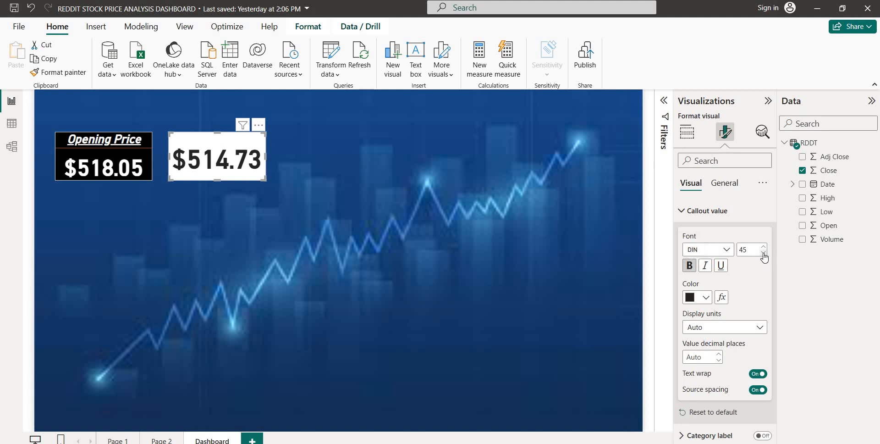
left_click(763, 253)
left_click(762, 253)
left_click(763, 254)
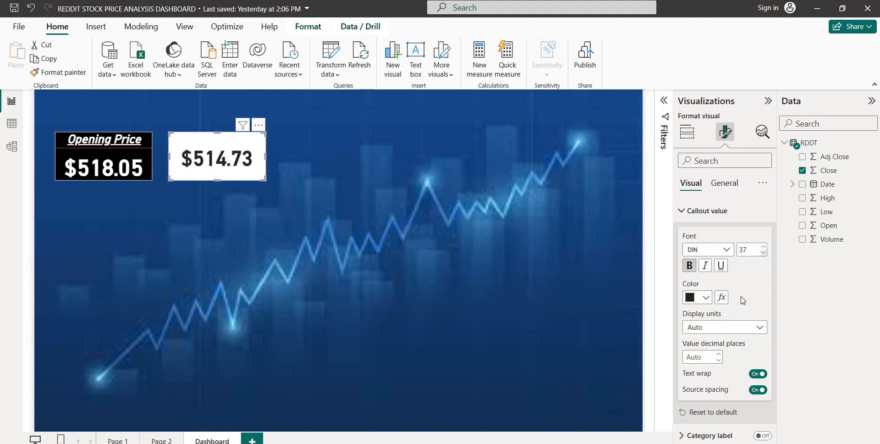
left_click(705, 297)
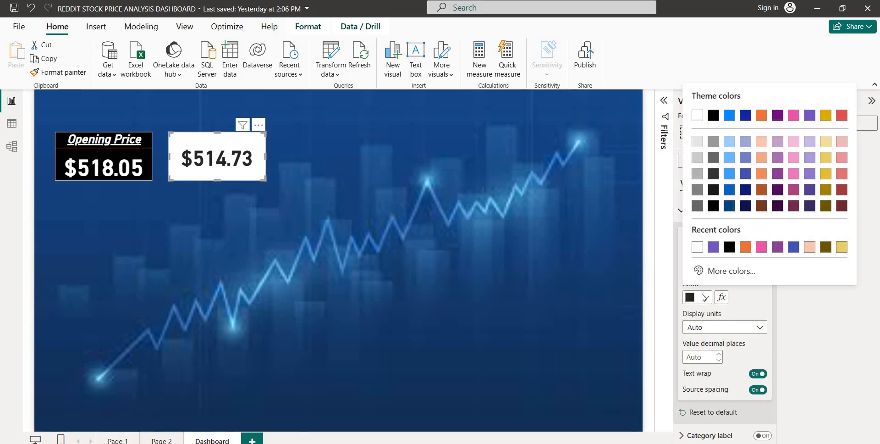
left_click(695, 248)
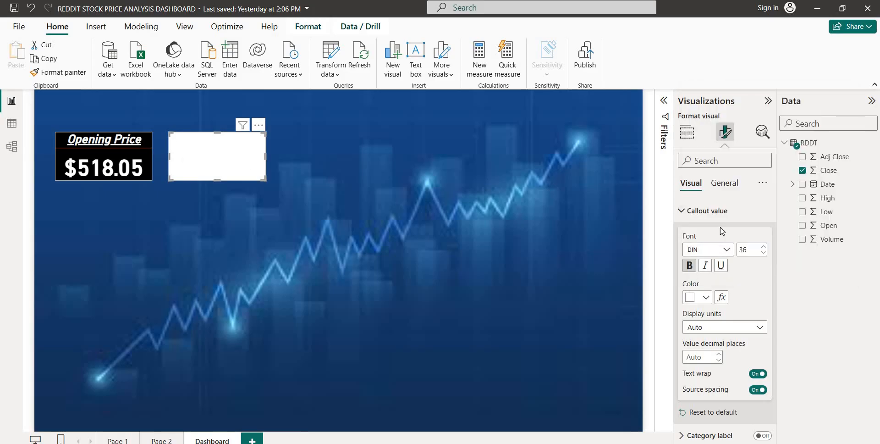
- Turn on the Close card's title and set its text to "Closing Price"
left_click(735, 183)
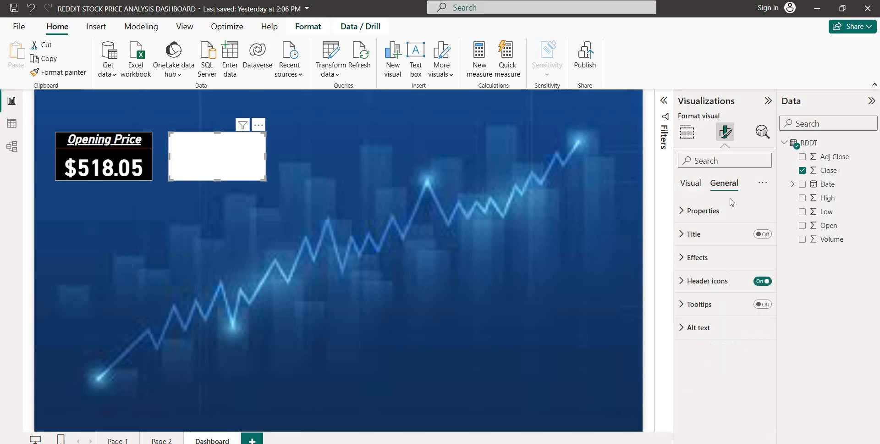
left_click(762, 235)
left_click(693, 234)
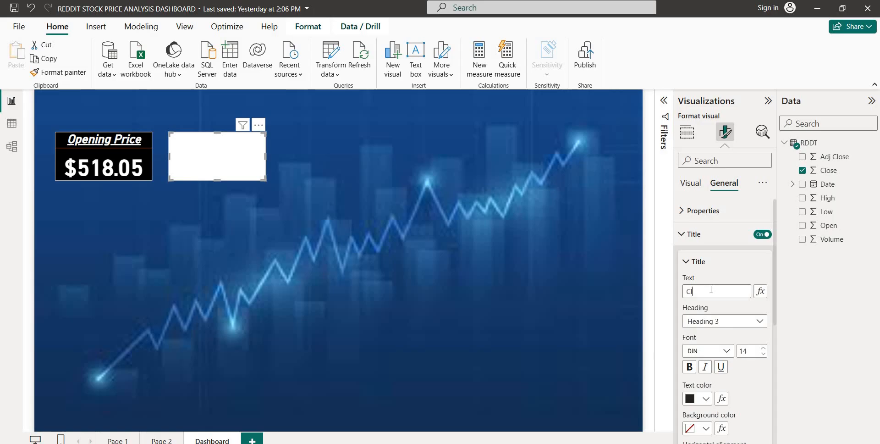
left_click(711, 290)
type("Closing Price")
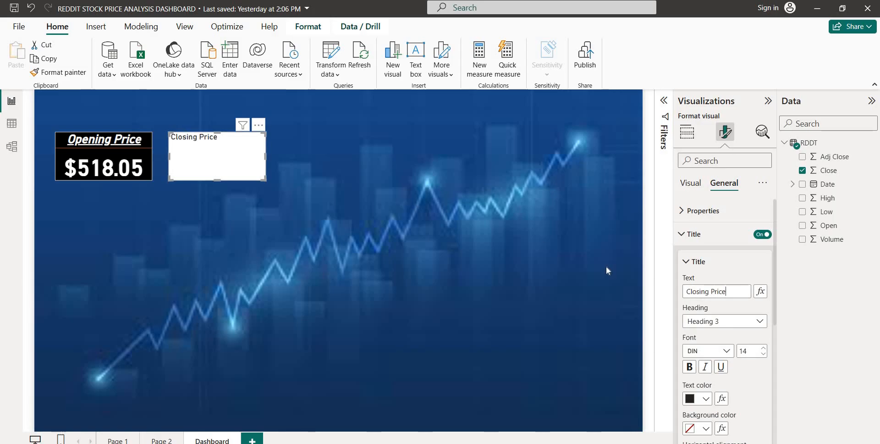
- Format the Closing Price title as bold, italic, underlined and white with font size 23
scroll(756, 323, "down", 1)
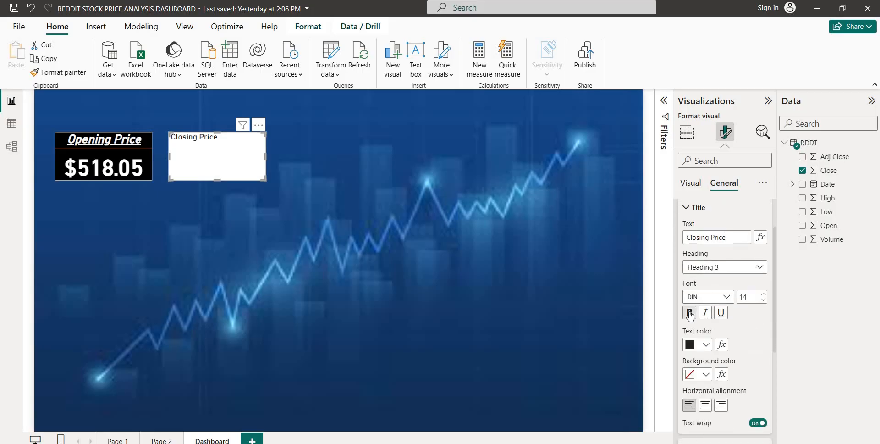
left_click(688, 313)
left_click(710, 312)
left_click(721, 313)
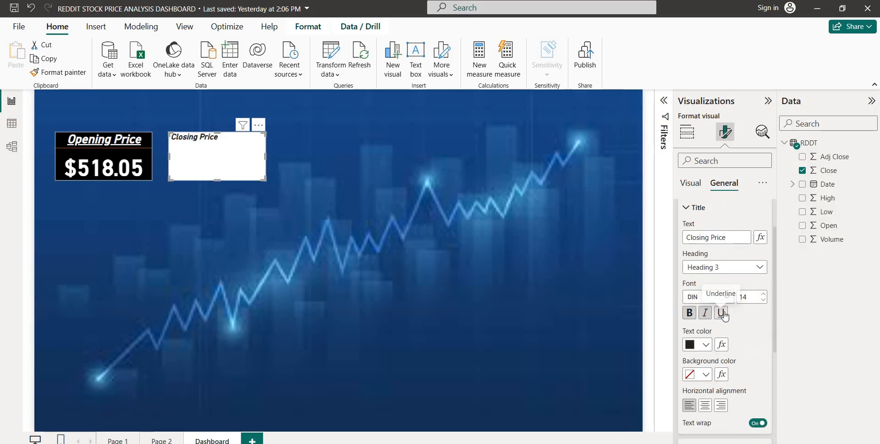
left_click(764, 295)
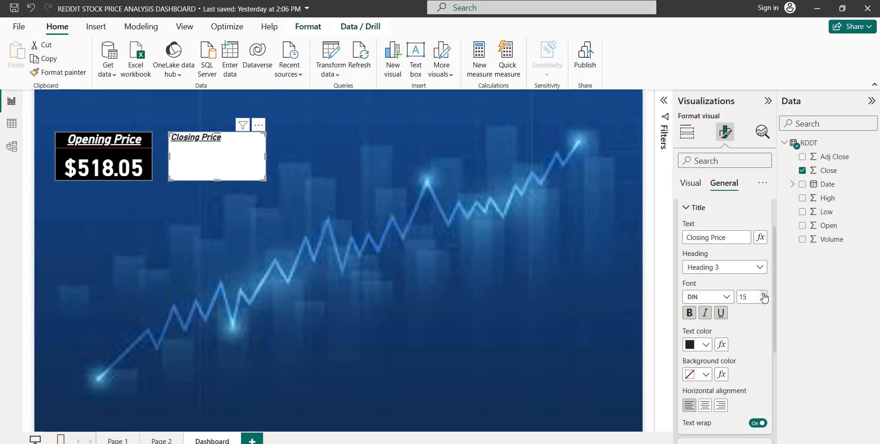
left_click(764, 295)
left_click(764, 294)
left_click(764, 294)
left_click(763, 294)
left_click(764, 295)
left_click(764, 294)
left_click(764, 295)
left_click(764, 295)
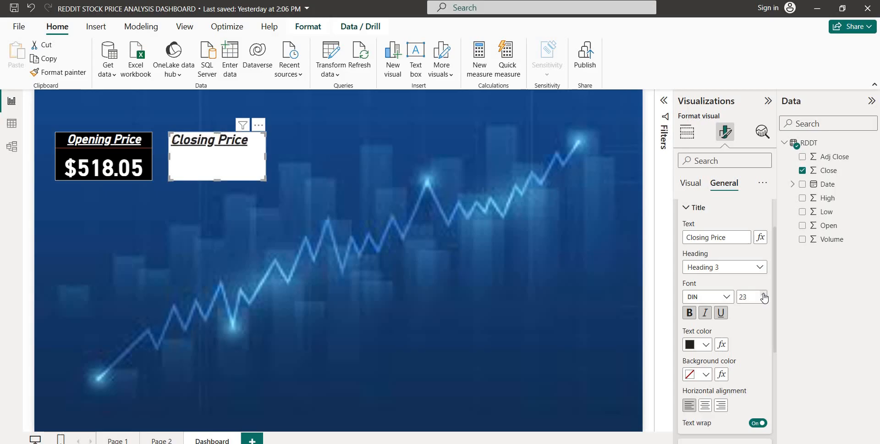
left_click(707, 345)
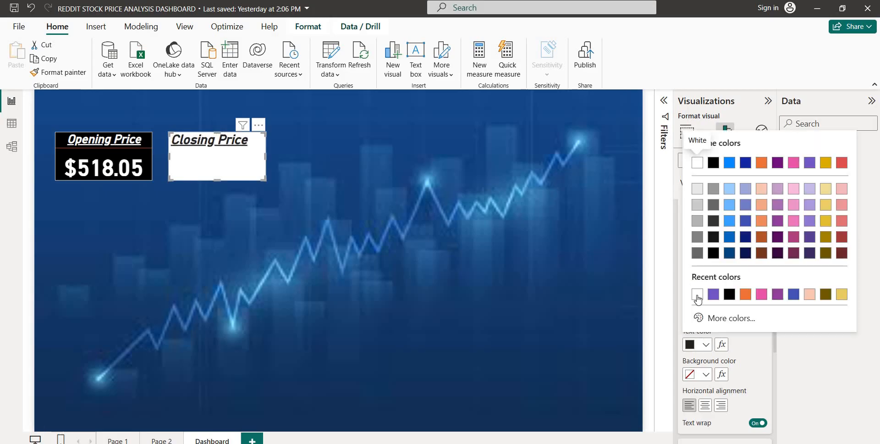
left_click(697, 292)
- Turn on the divider beneath the Closing Price card's title and color it orange
scroll(698, 298, "down", 1)
scroll(697, 297, "down", 3)
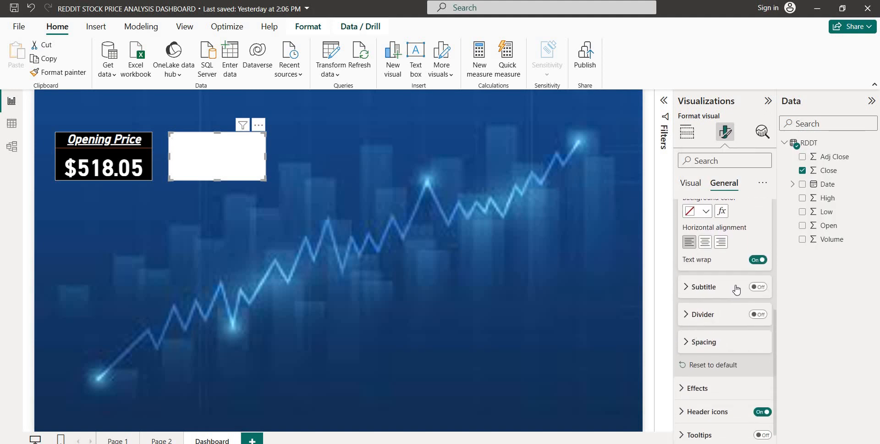
scroll(698, 299, "down", 1)
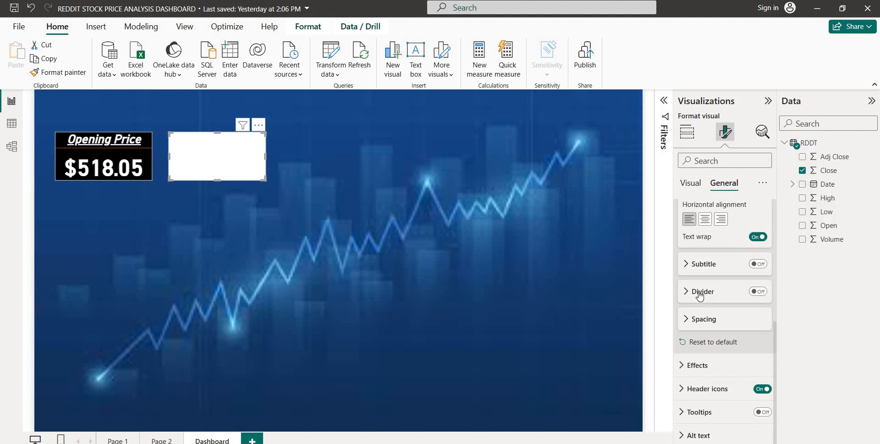
left_click(704, 293)
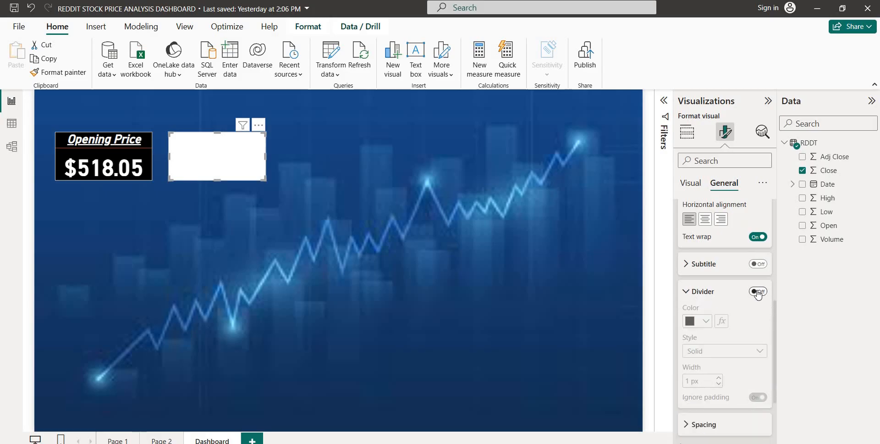
left_click(757, 292)
left_click(702, 323)
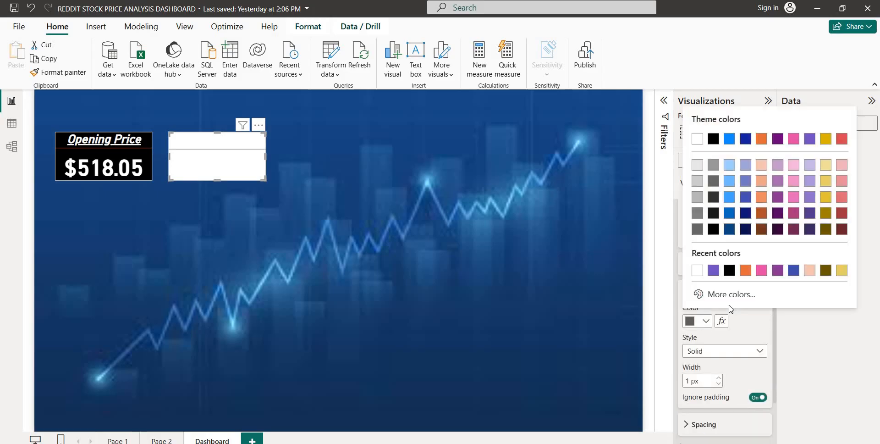
left_click(745, 271)
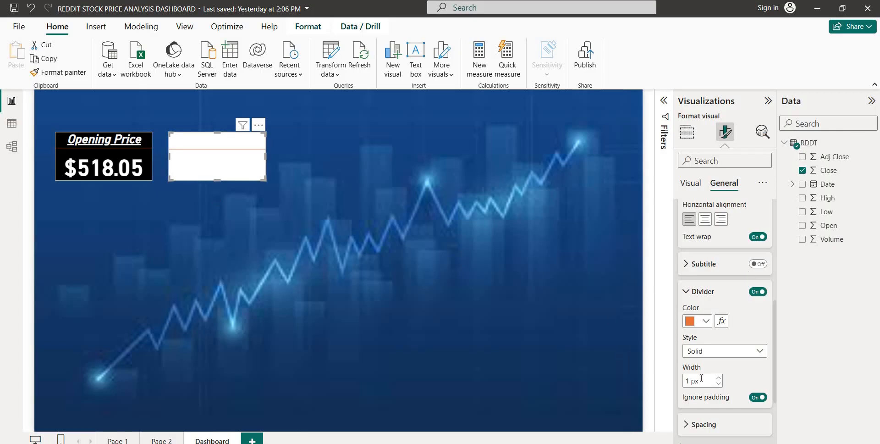
- Change the background color of the Closing Price card to black
scroll(701, 378, "down", 2)
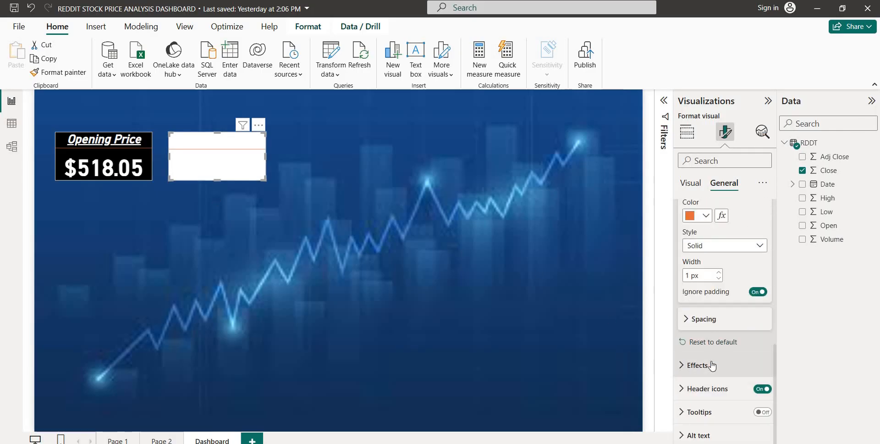
left_click(712, 365)
scroll(712, 364, "down", 2)
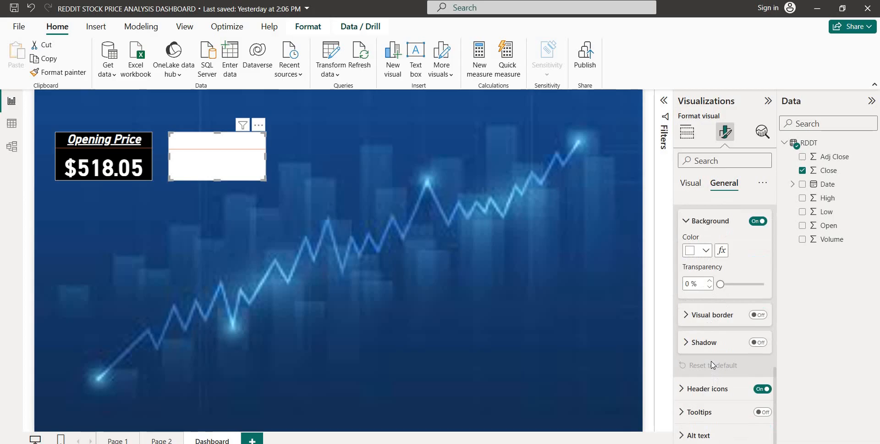
left_click(705, 250)
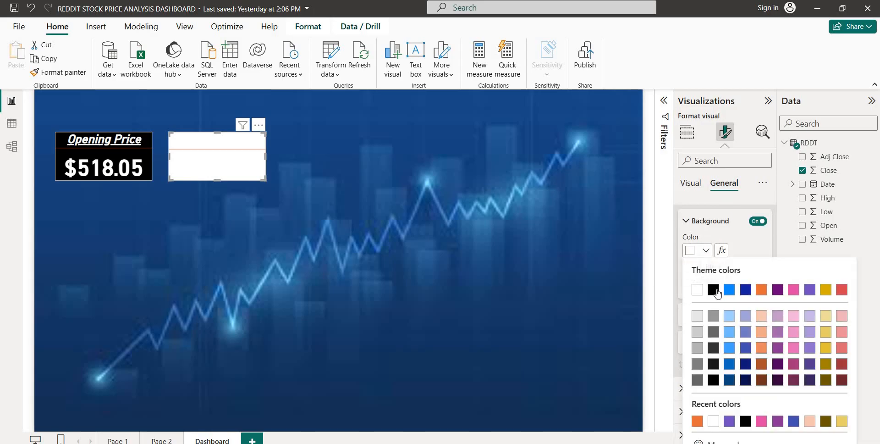
left_click(717, 291)
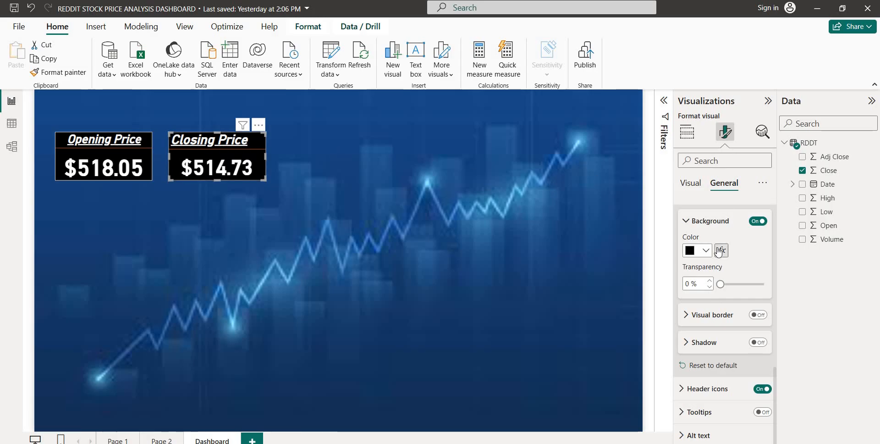
- Center the Closing Price title horizontally and turn on the card's visual border
scroll(718, 252, "up", 10)
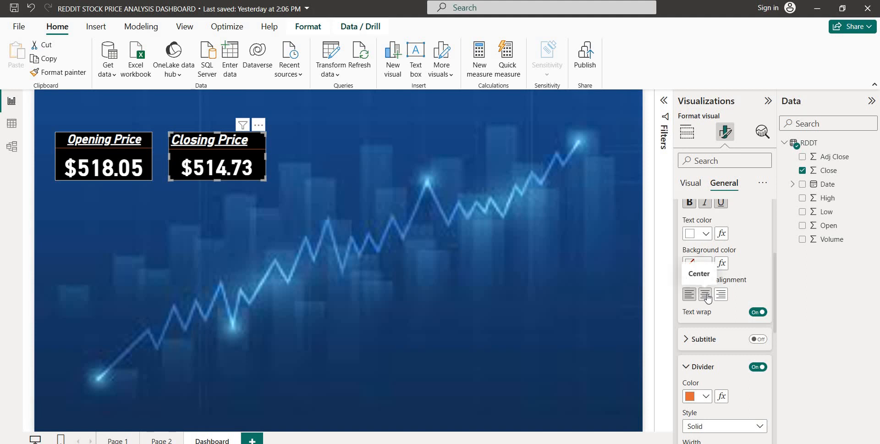
left_click(706, 295)
scroll(708, 297, "down", 8)
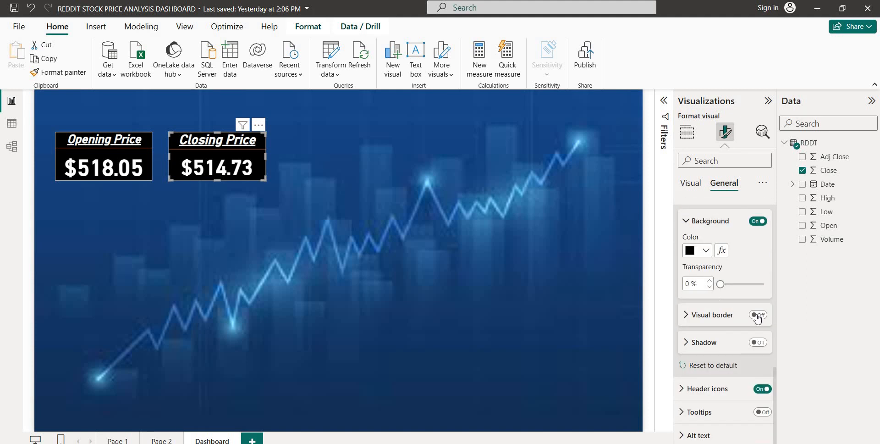
left_click(757, 315)
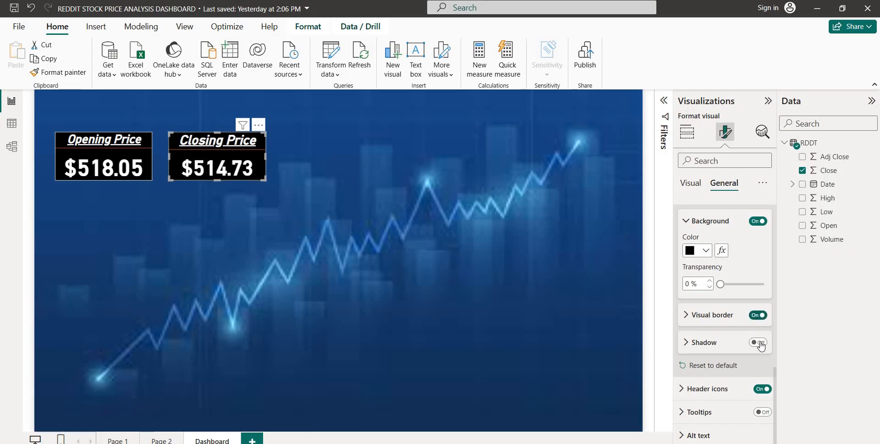
- Turn on the shadow of the Closing Price card and set its color to white
left_click(758, 343)
left_click(706, 343)
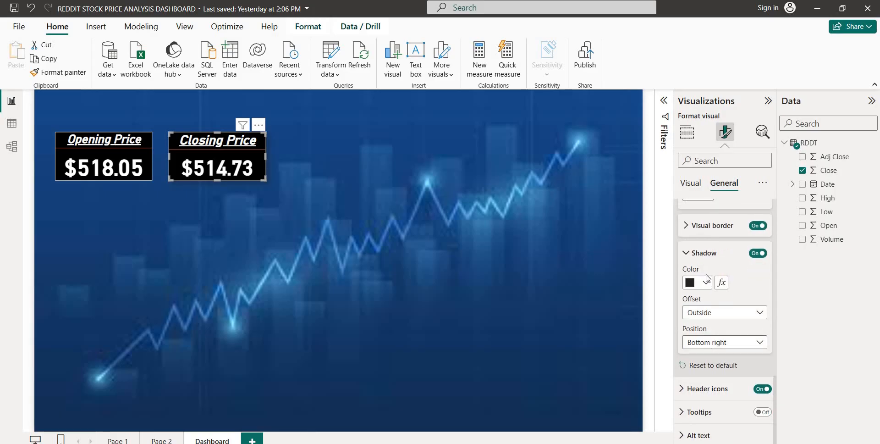
left_click(706, 283)
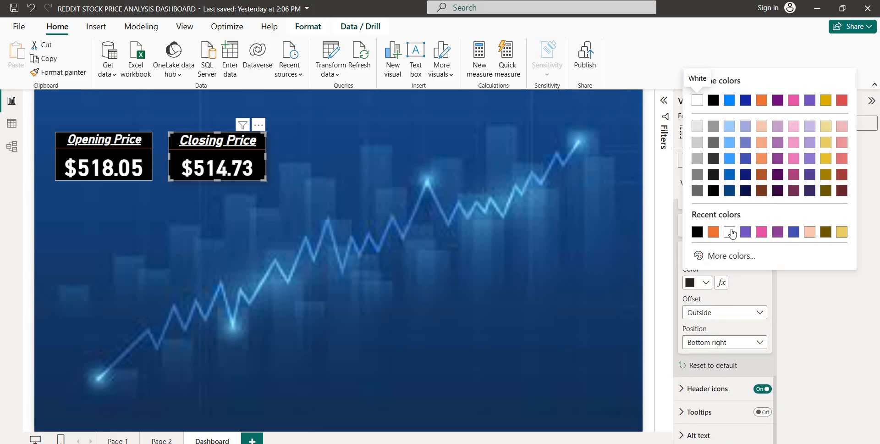
left_click(730, 232)
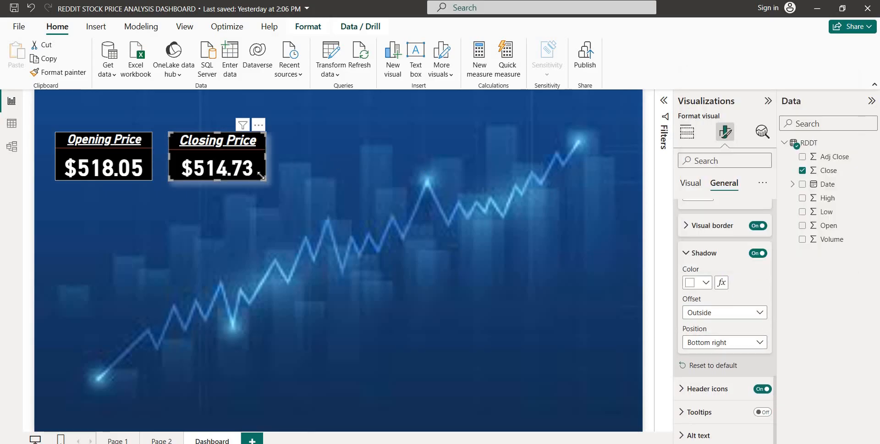
- Turn on the shadow of the Opening Price card and set its color to white
left_click(102, 143)
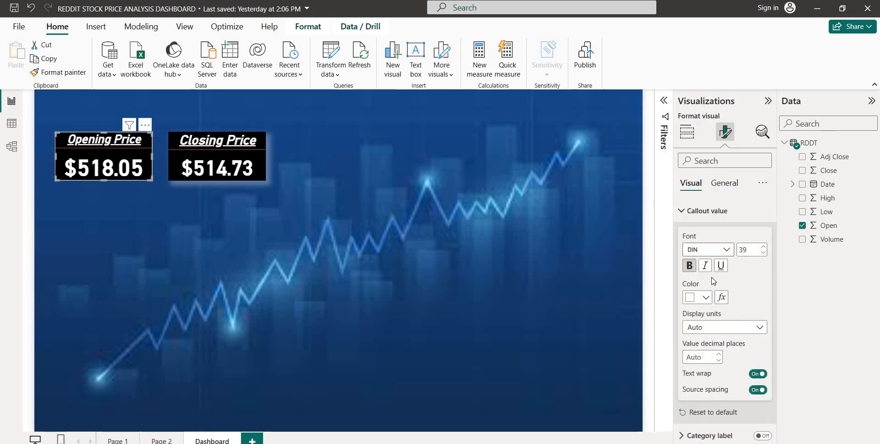
left_click(723, 184)
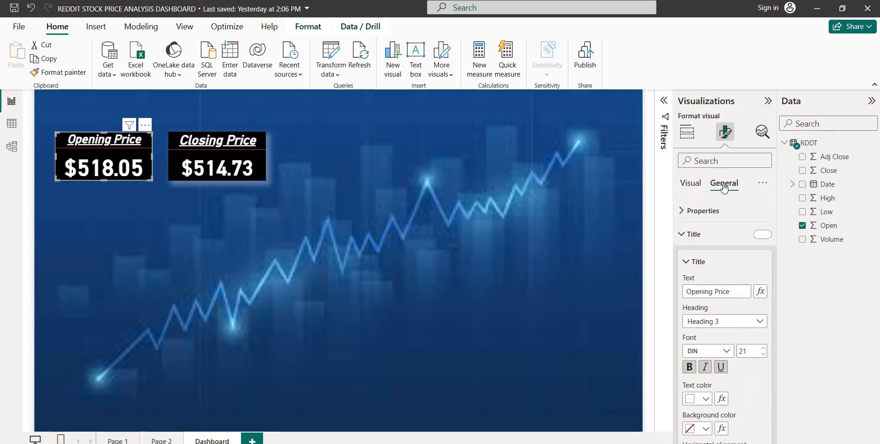
scroll(717, 284, "down", 6)
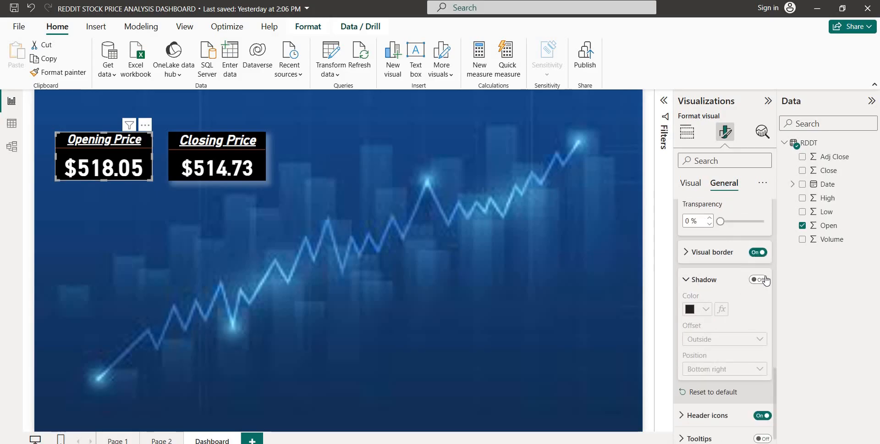
left_click(759, 279)
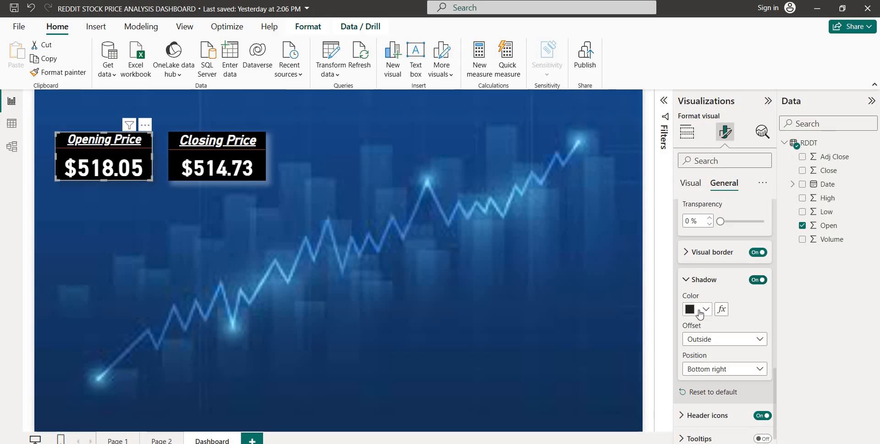
left_click(698, 309)
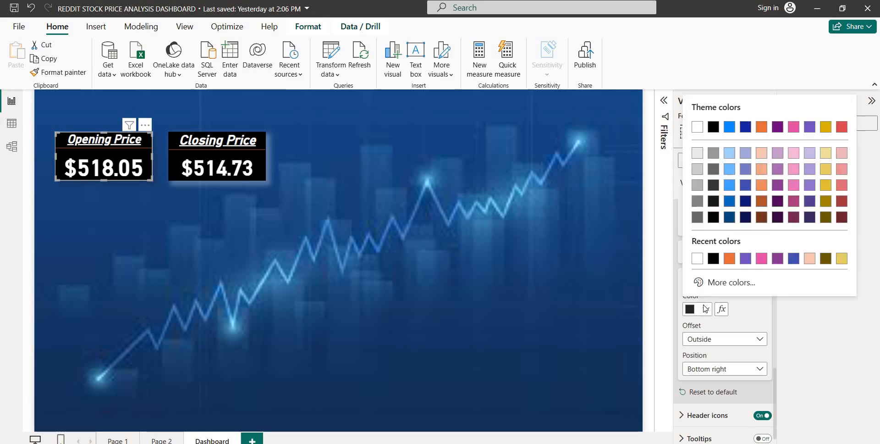
left_click(697, 257)
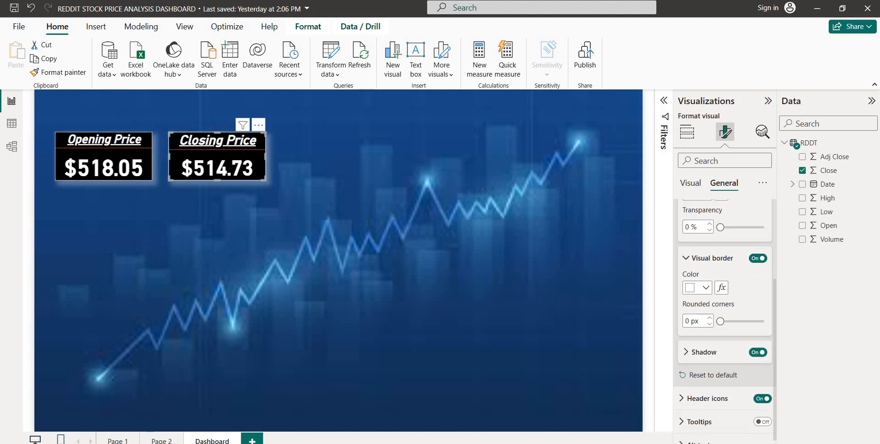
left_click(376, 180)
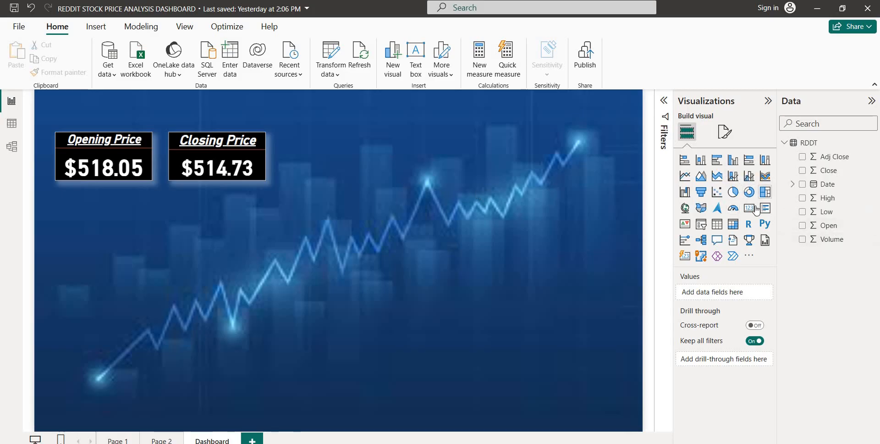
- Duplicate the Closing Price card, place the copy beside it, and replace the copy's field with Volume
left_click(244, 147)
key("ctrl+c")
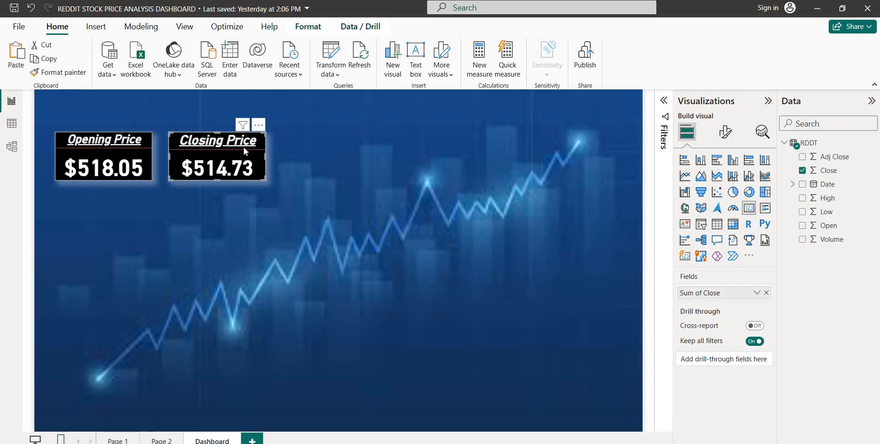
key("ctrl+v")
left_click_drag(224, 160, 333, 154)
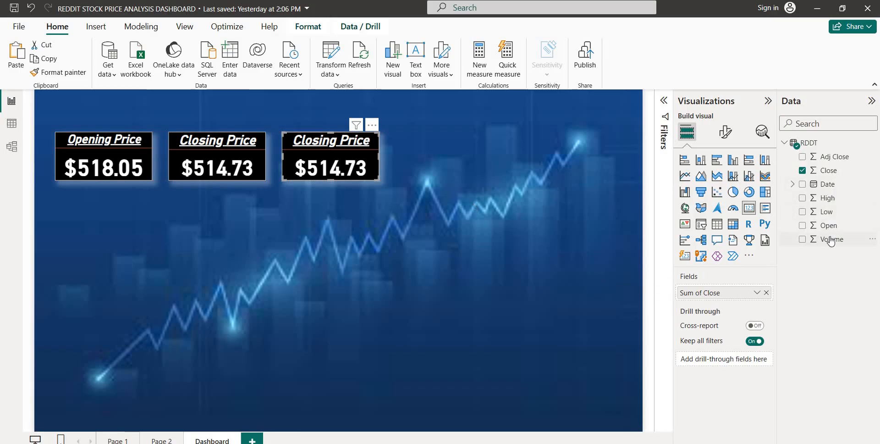
left_click_drag(830, 240, 724, 297)
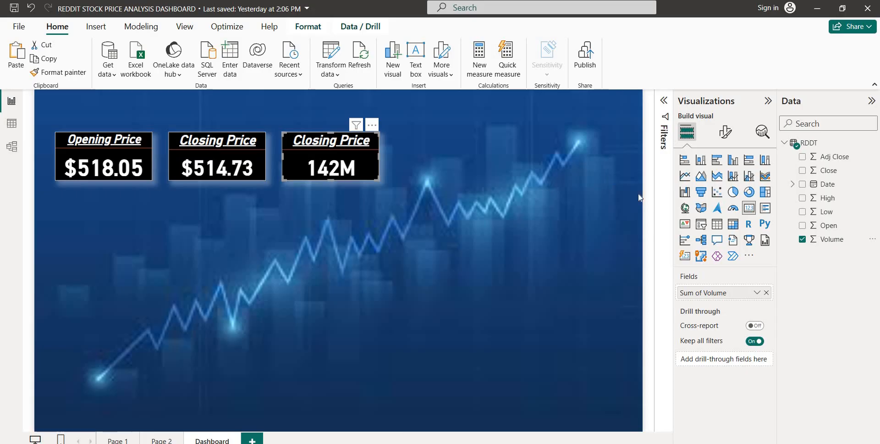
- Set the display units of the Volume card's callout value to Millions after trying Thousands
left_click(725, 132)
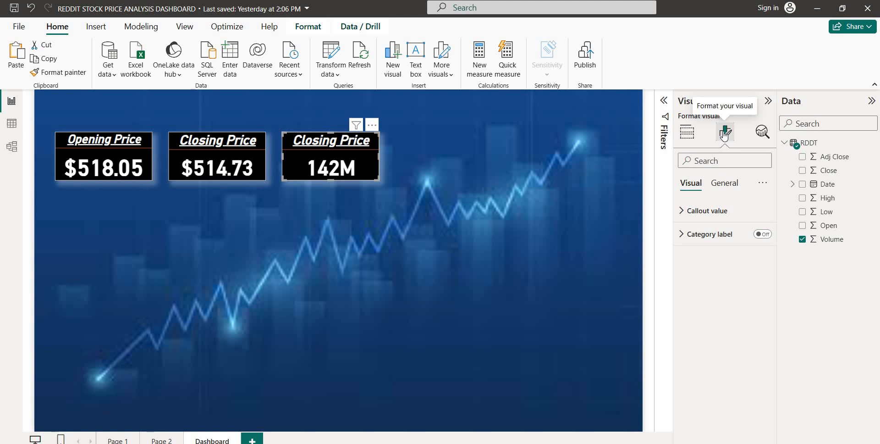
left_click(704, 213)
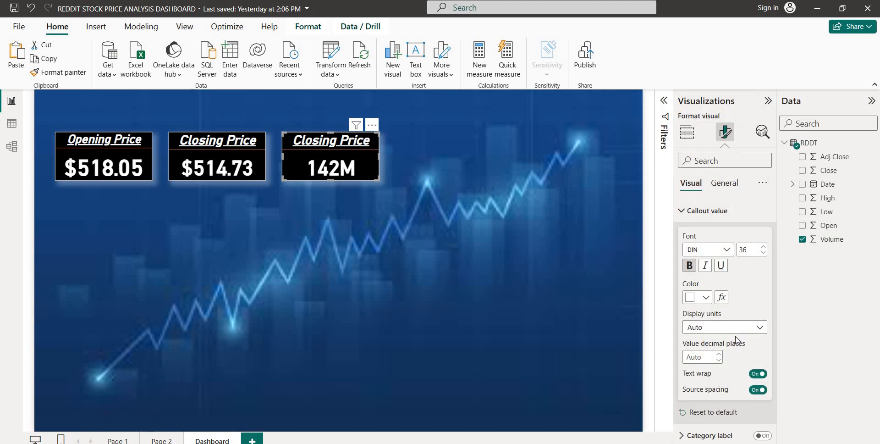
left_click(747, 328)
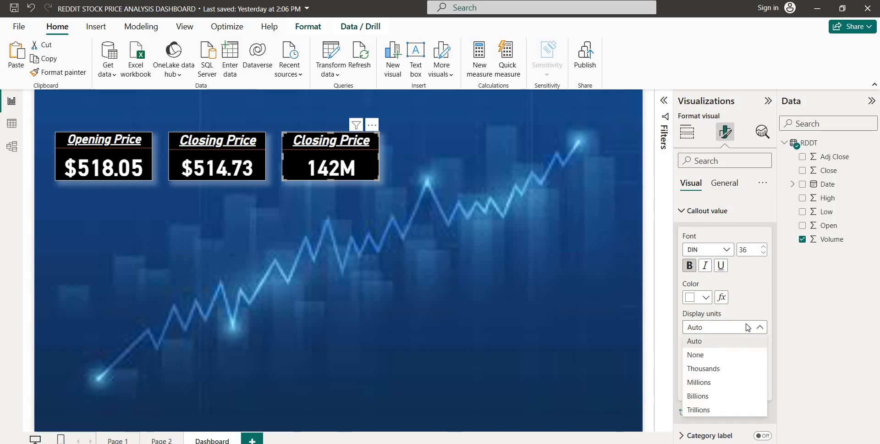
left_click(716, 370)
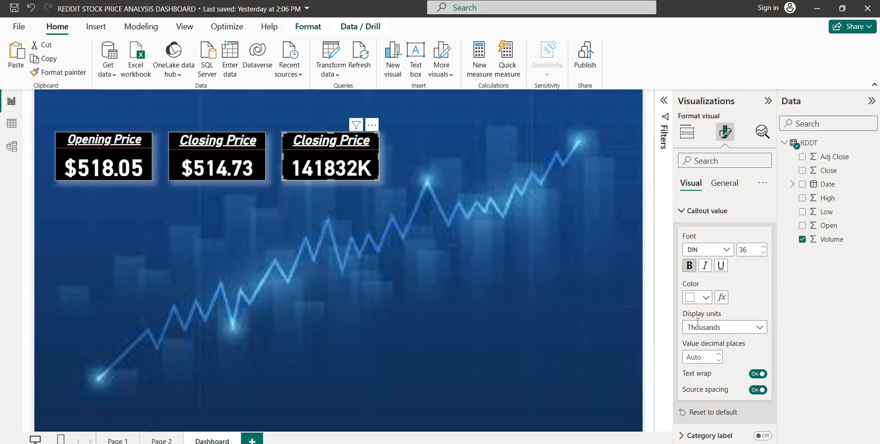
left_click(737, 330)
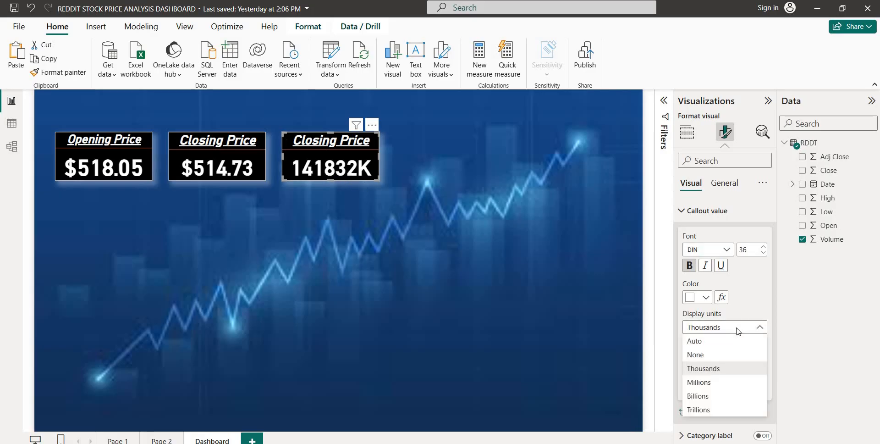
left_click(717, 382)
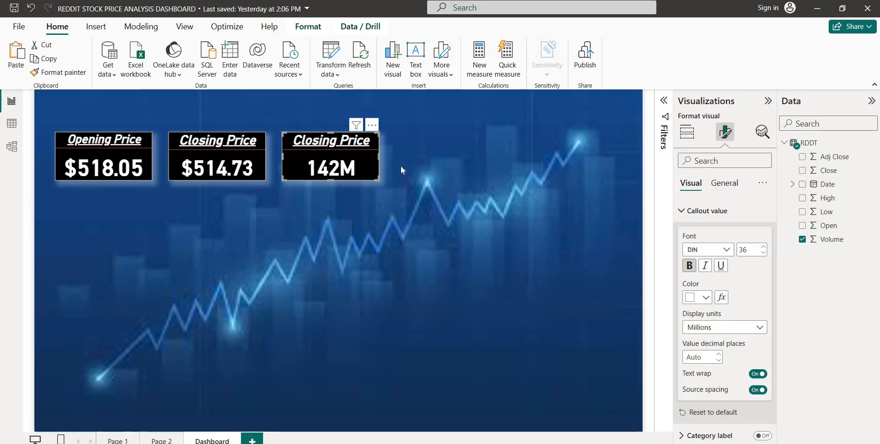
left_click(417, 161)
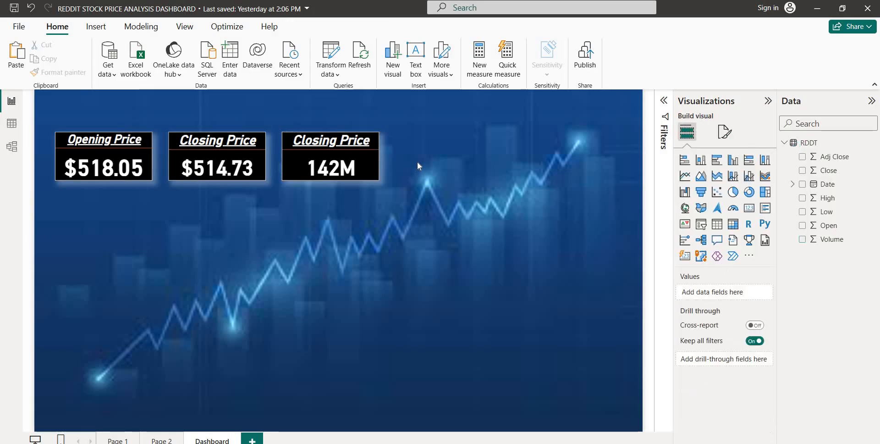
- Duplicate the Volume card, place the copy beside it in the row, and replace the copy's field with High
left_click(343, 166)
key("ctrl+c")
key("ctrl+v")
left_click_drag(357, 164, 437, 159)
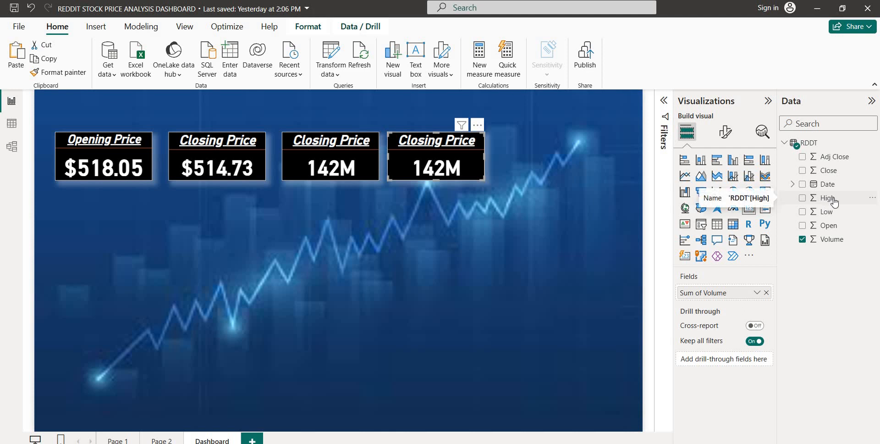
left_click_drag(834, 202, 770, 278)
left_click_drag(743, 294, 730, 297)
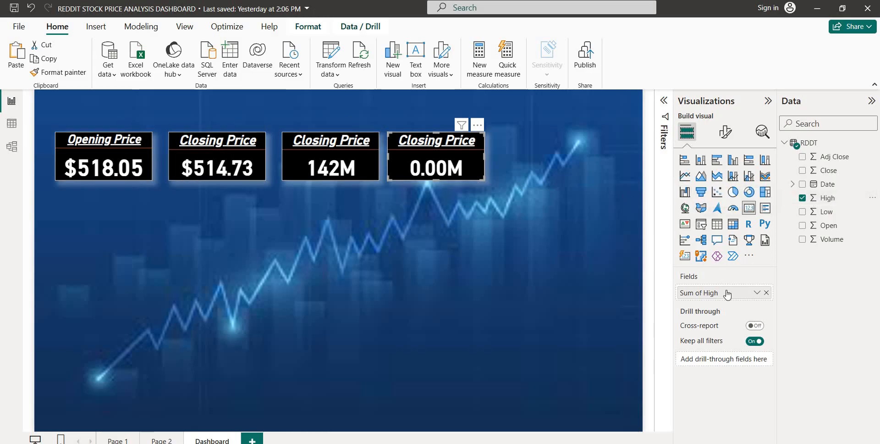
- Set the display units of the High card's callout value to None after trying Thousands
left_click(724, 133)
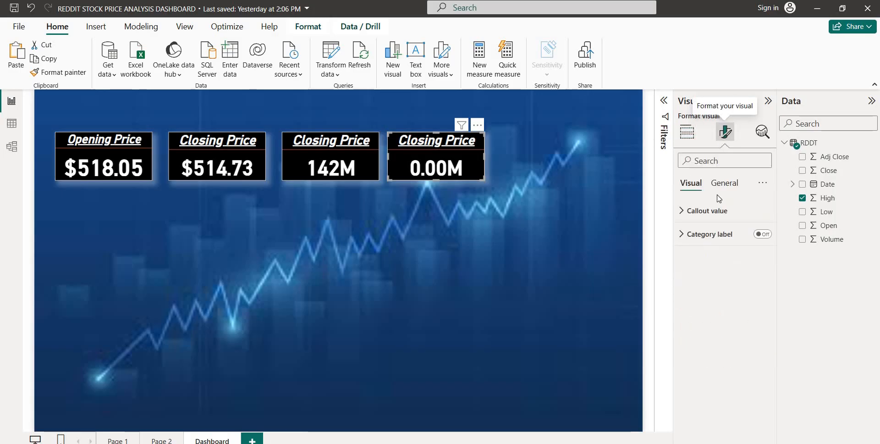
left_click(716, 214)
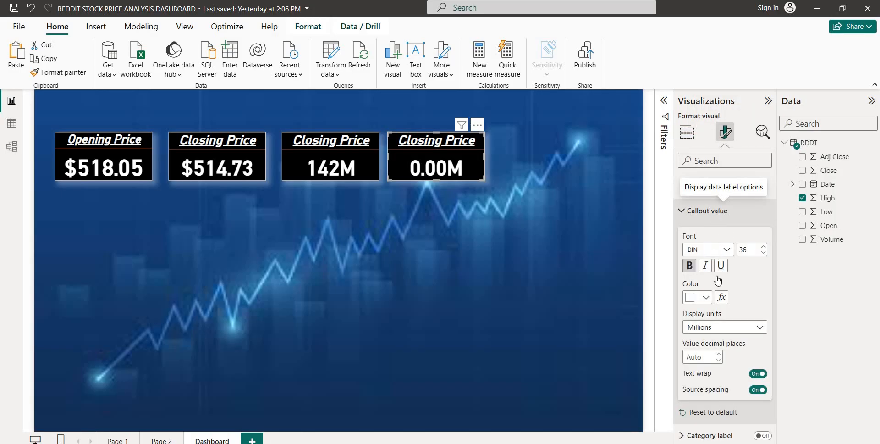
left_click(723, 330)
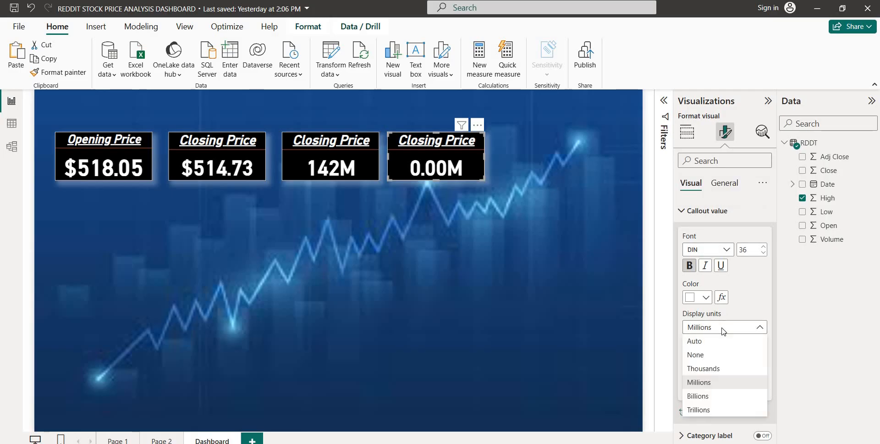
left_click(717, 370)
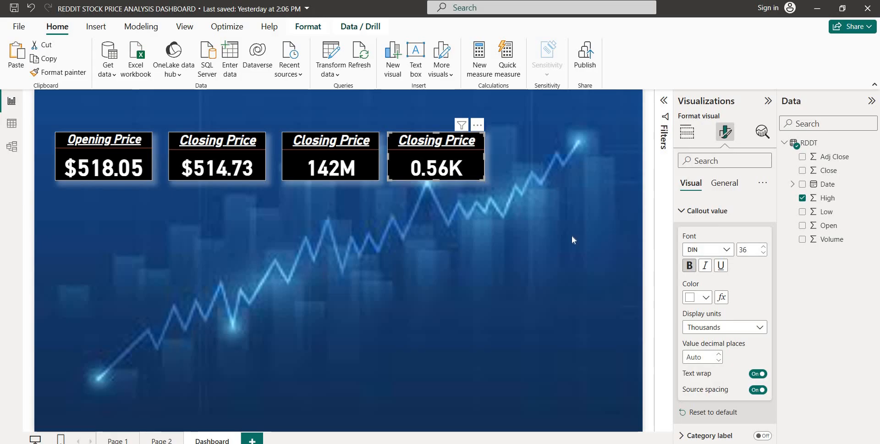
left_click(723, 328)
left_click(701, 354)
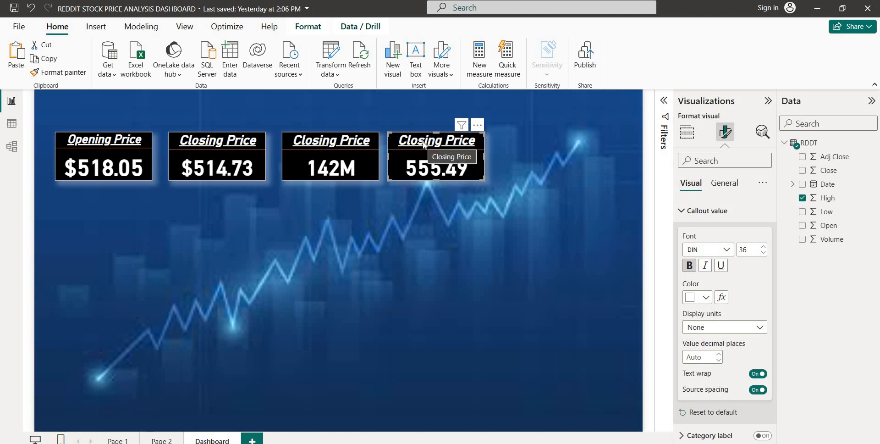
- Shift the four cards toward the page's left edge and space them closely in one even row
left_click_drag(95, 141, 83, 140)
left_click_drag(190, 141, 168, 142)
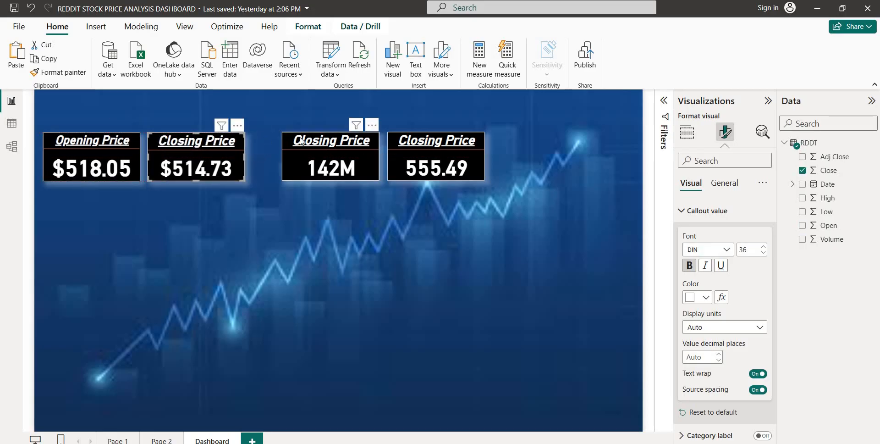
left_click_drag(284, 140, 254, 140)
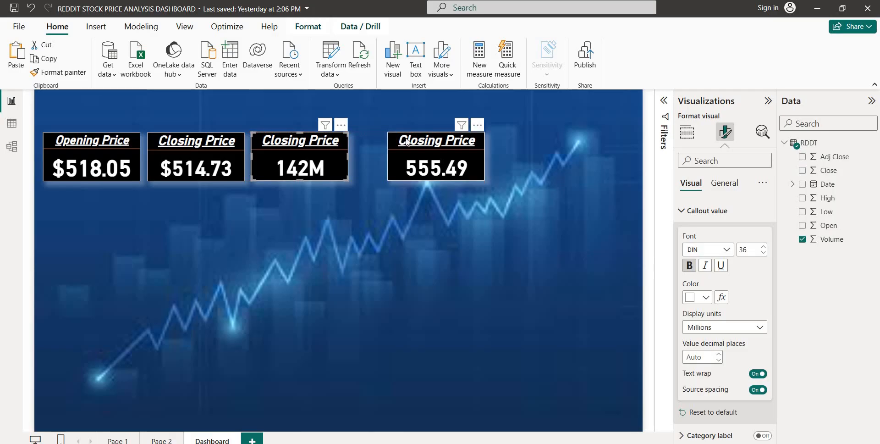
left_click_drag(407, 143, 375, 143)
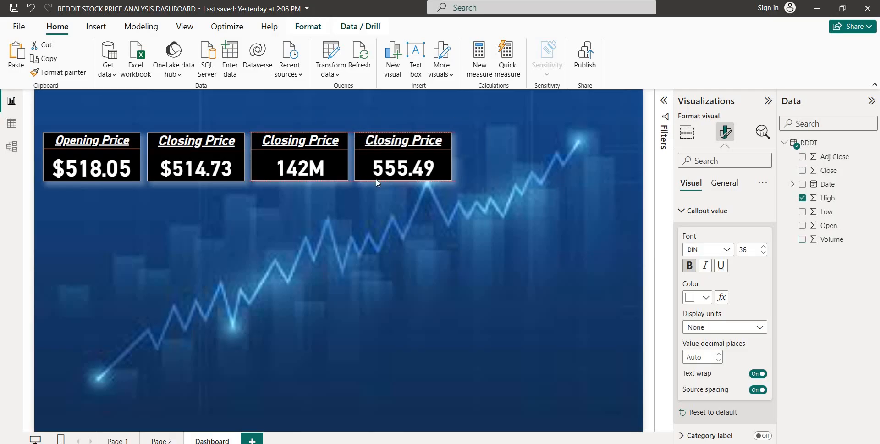
left_click(618, 205)
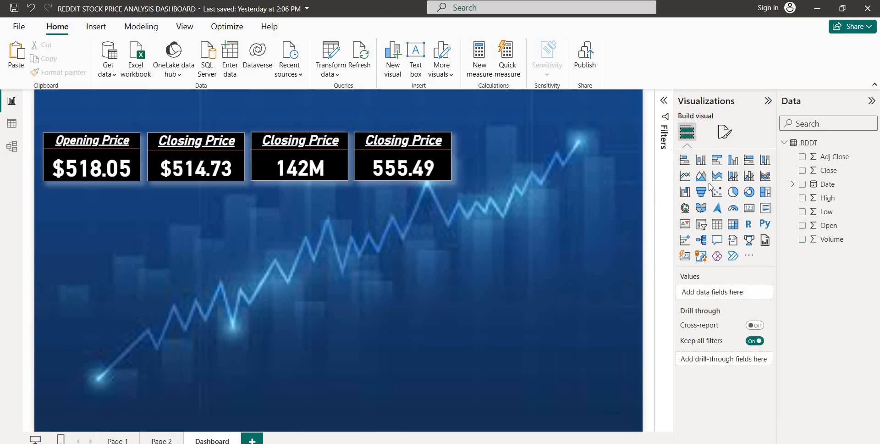
- Add a slicer with the Date field beside the cards and resize it to a compact date range box
left_click(701, 227)
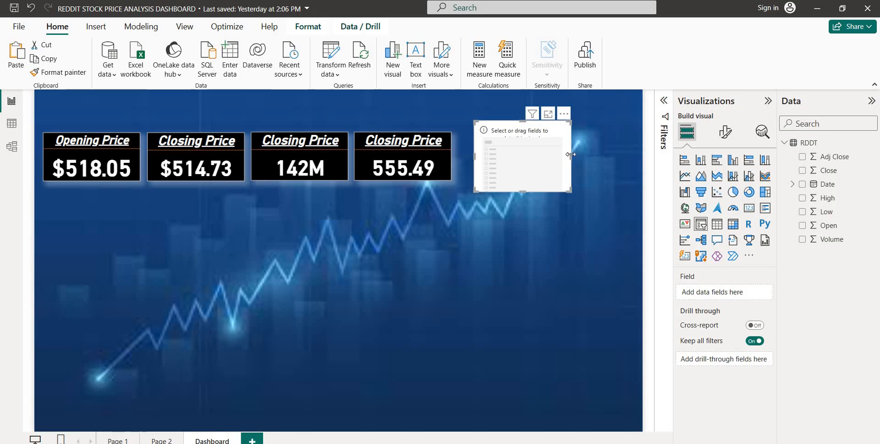
left_click_drag(571, 155, 618, 154)
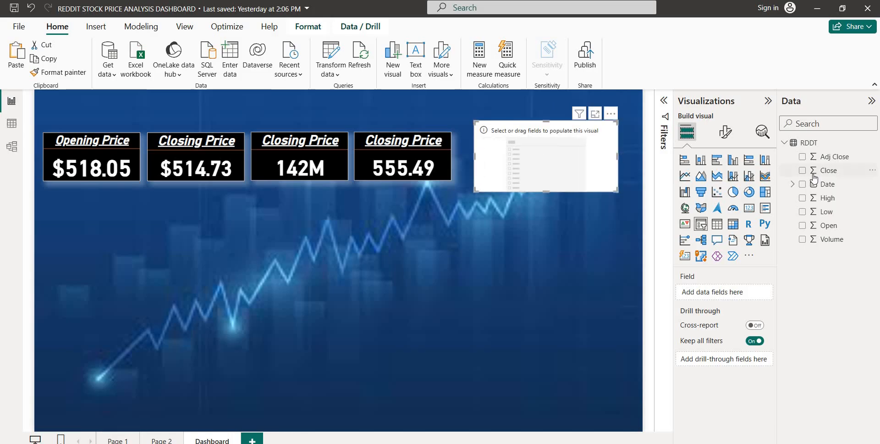
left_click_drag(826, 186, 721, 292)
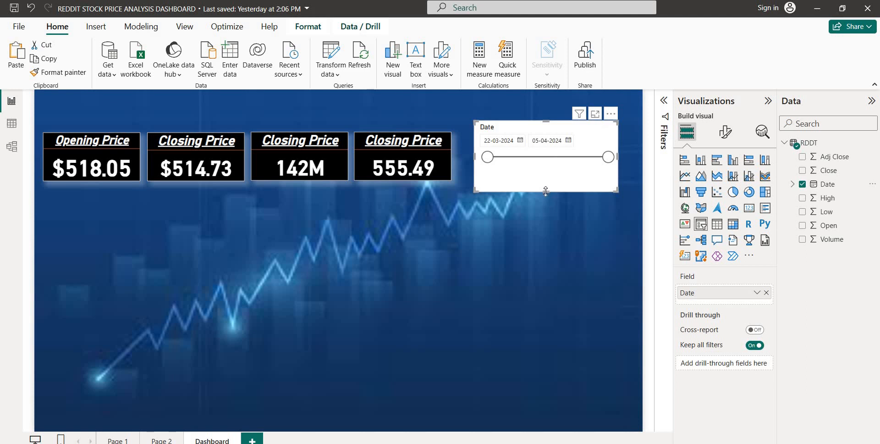
left_click_drag(545, 183, 545, 173)
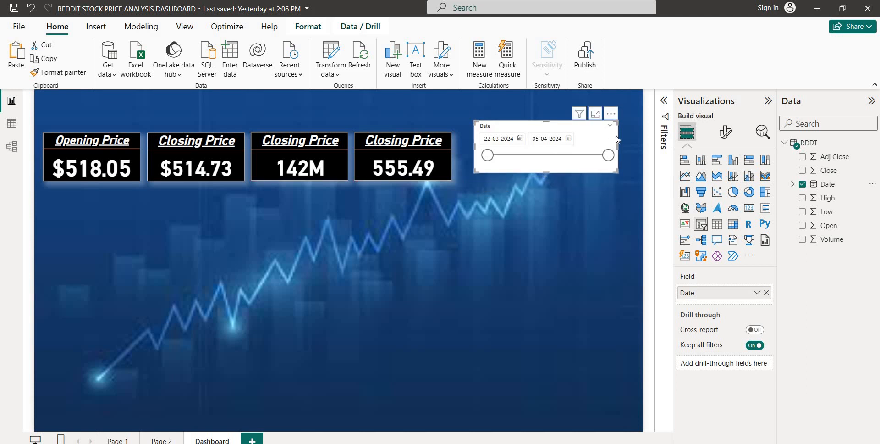
left_click_drag(617, 145, 586, 152)
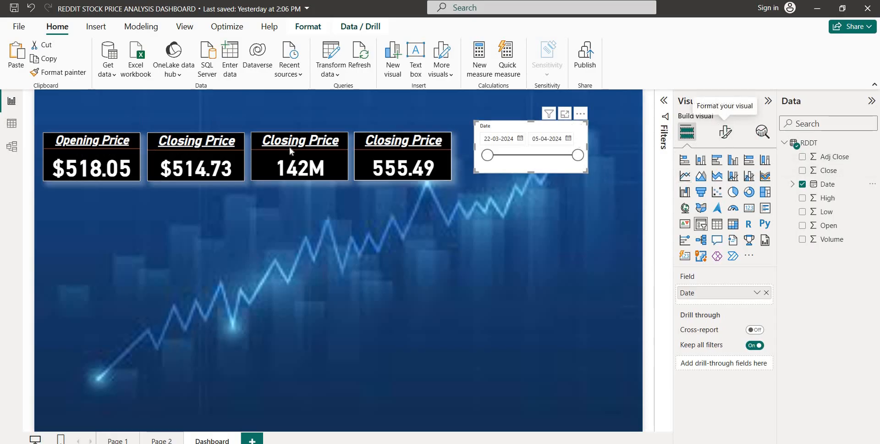
- Copy the High card's formatting onto the Date slicer with Format painter
left_click(373, 145)
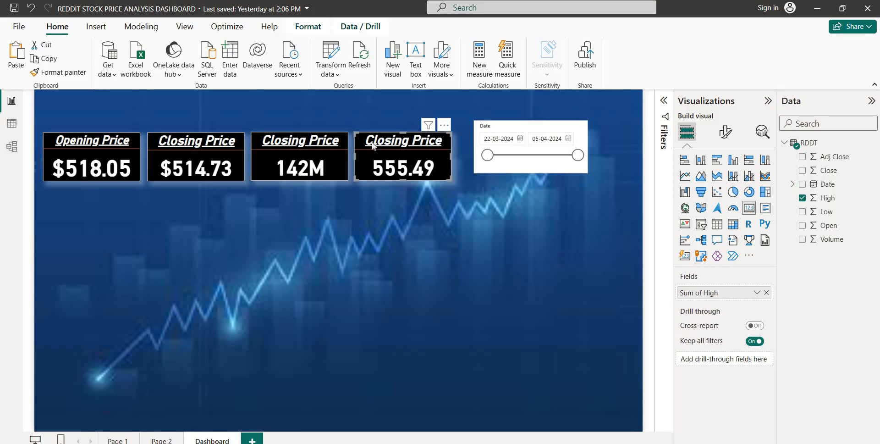
left_click(63, 73)
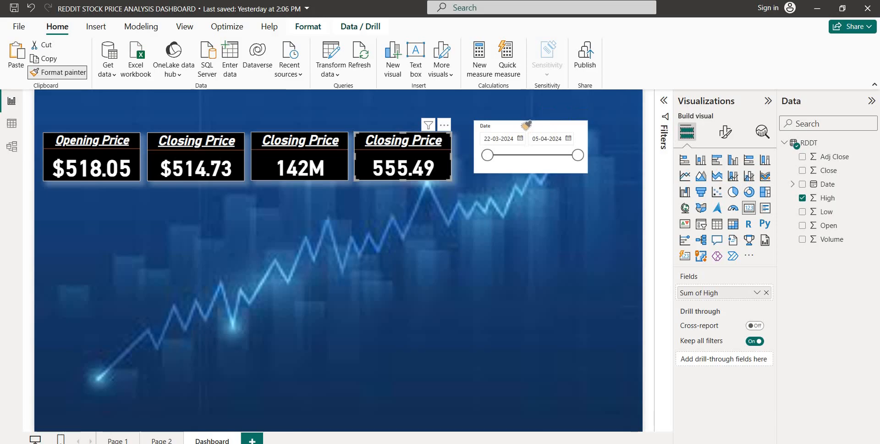
mouse_move(498, 140)
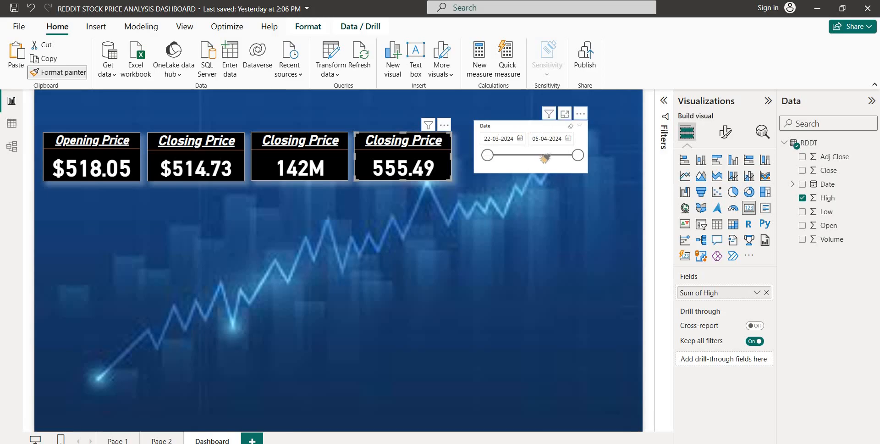
left_click(527, 126)
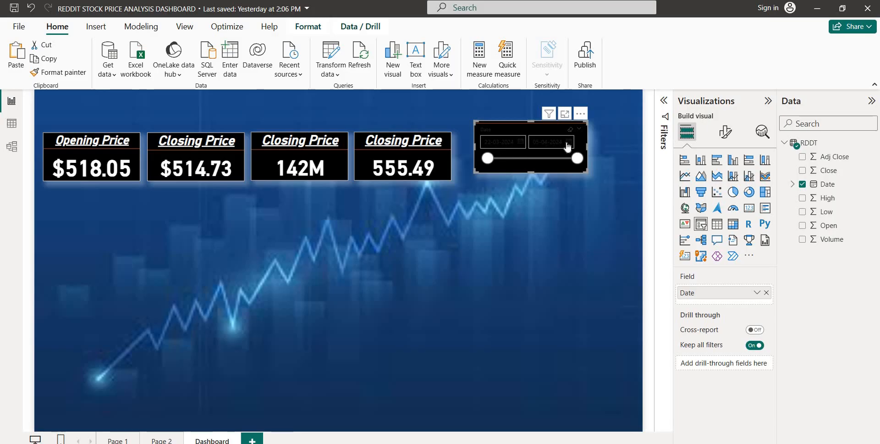
- Format the Date slicer's values in bold white text at size 11 and widen the slicer to fit both dates side by side
left_click(724, 133)
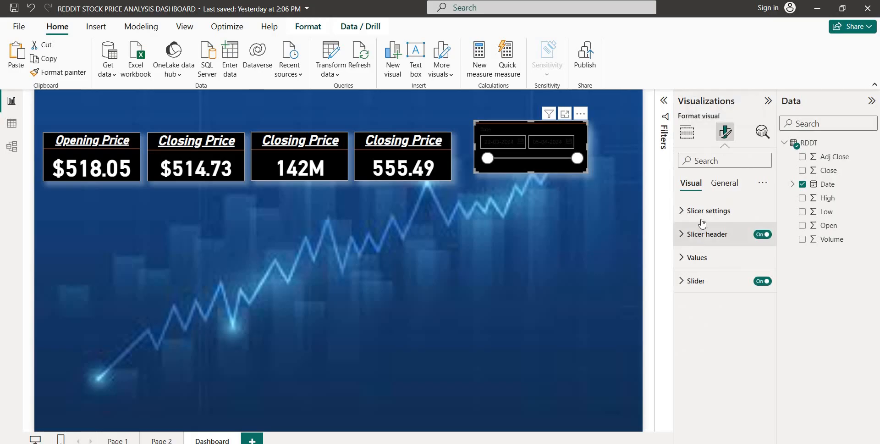
left_click(697, 259)
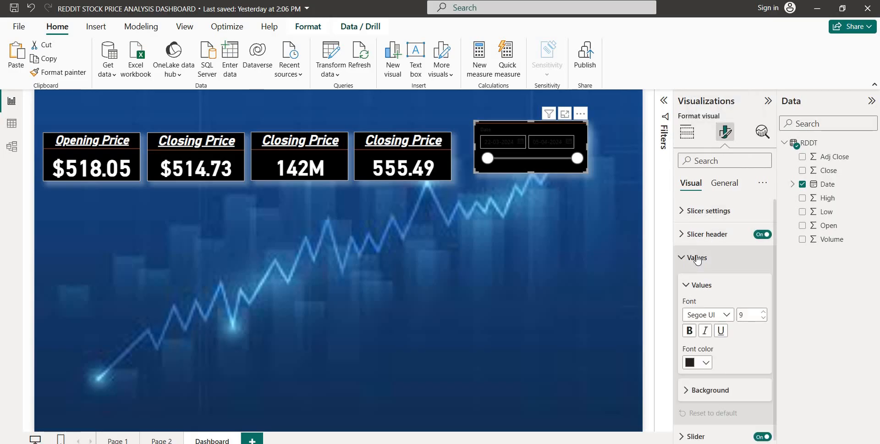
left_click(701, 365)
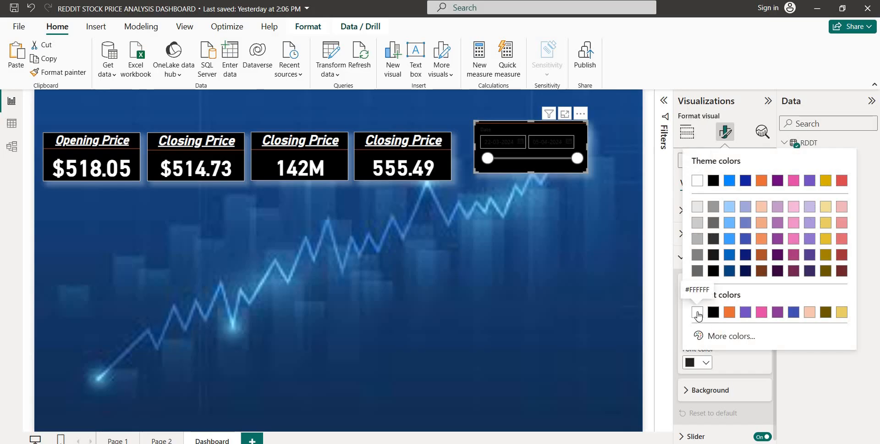
left_click(695, 311)
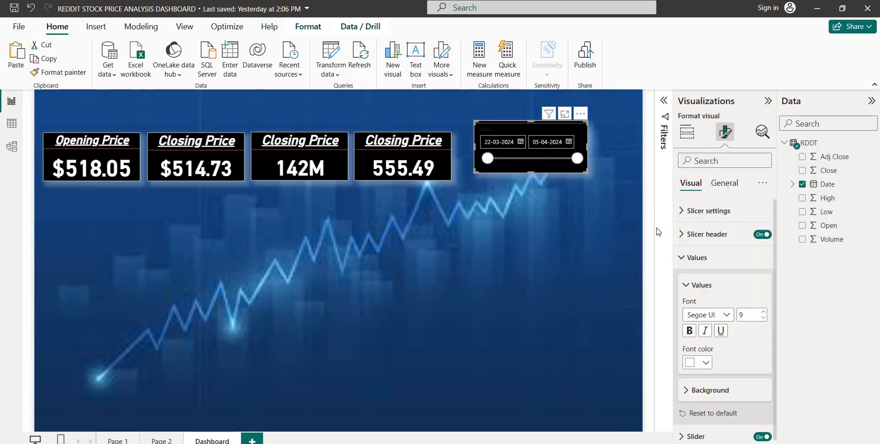
left_click(764, 312)
left_click(764, 312)
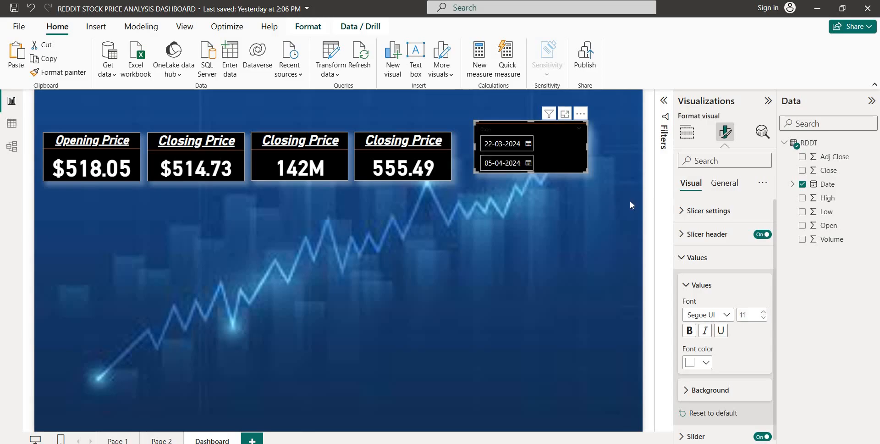
left_click_drag(609, 147, 615, 147)
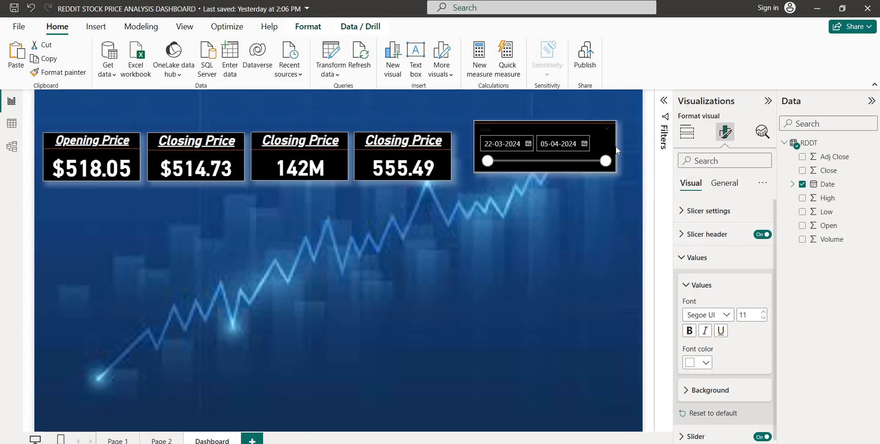
left_click(690, 330)
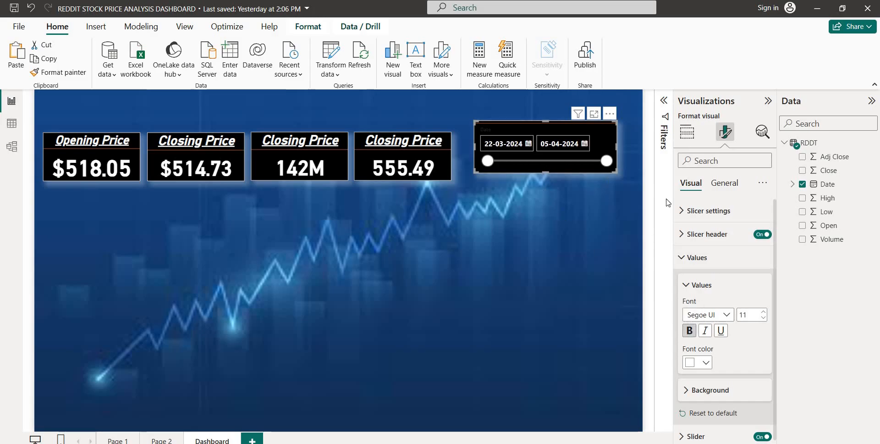
- Set the slicer header text to white at size 18 and extend the slicer down to the cards' lower edge
left_click(703, 234)
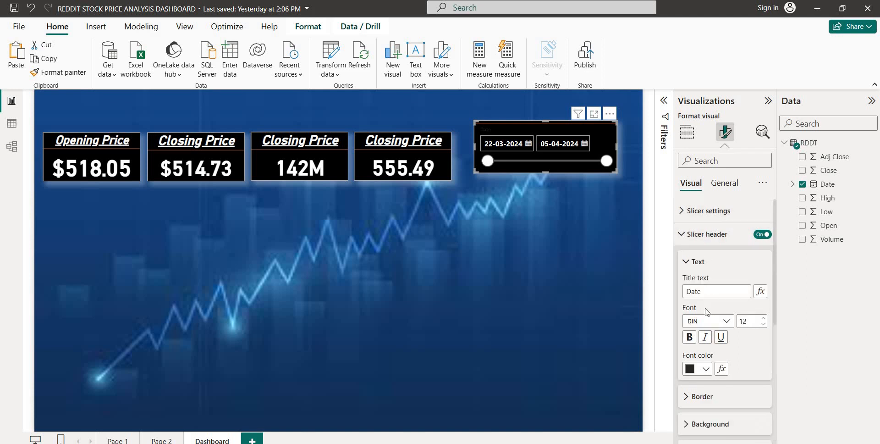
left_click(708, 370)
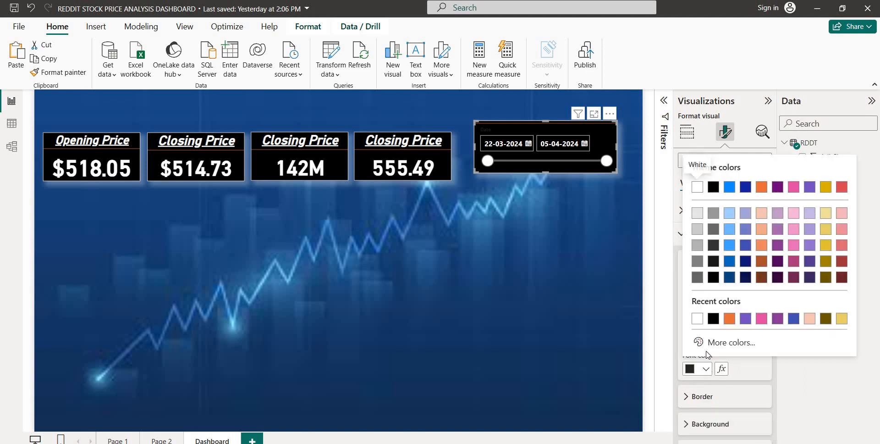
left_click(701, 322)
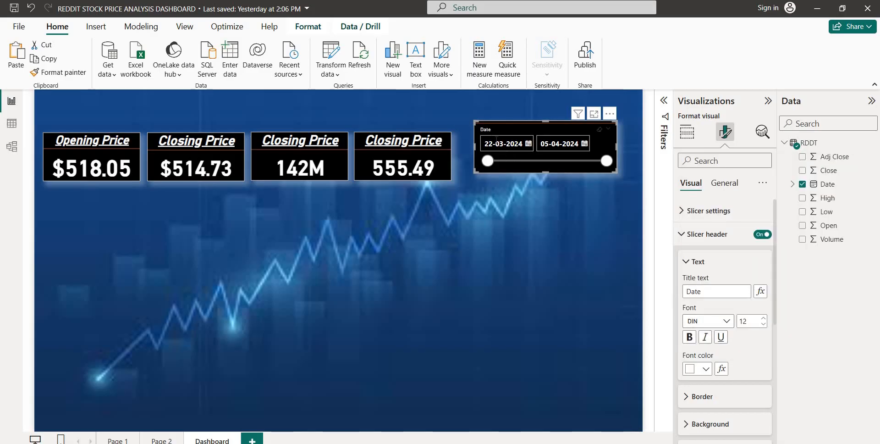
left_click(763, 319)
left_click(763, 318)
left_click(763, 318)
left_click(763, 318)
left_click(763, 319)
left_click(763, 319)
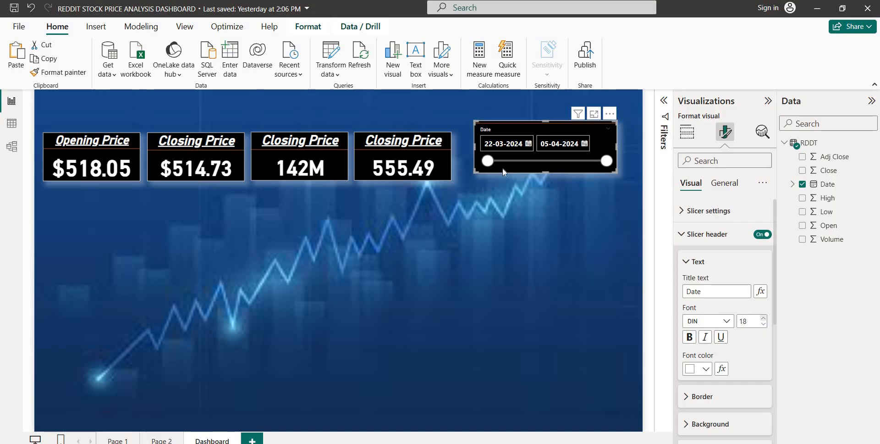
left_click_drag(545, 171, 546, 180)
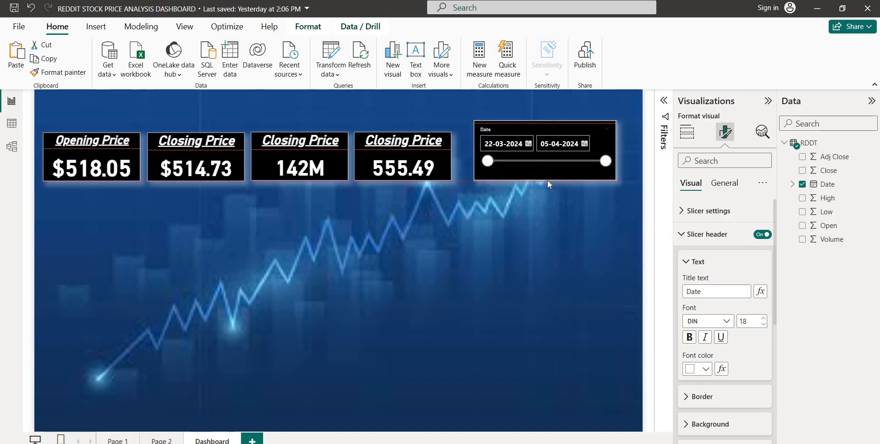
- Make the slicer header text bold, italic and underlined, and raise its size to 23
left_click(690, 337)
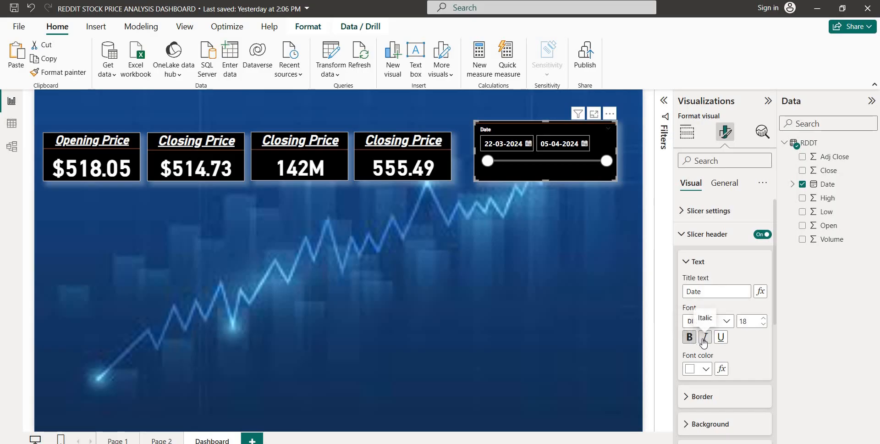
left_click(705, 337)
left_click(721, 342)
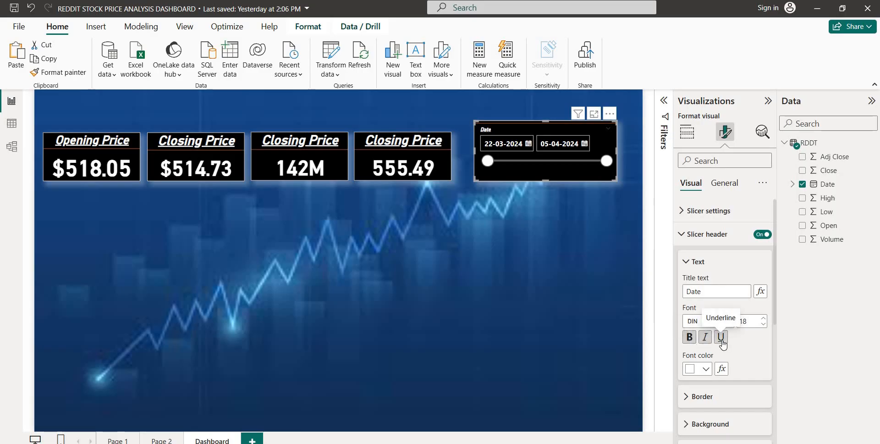
left_click(764, 318)
left_click(764, 319)
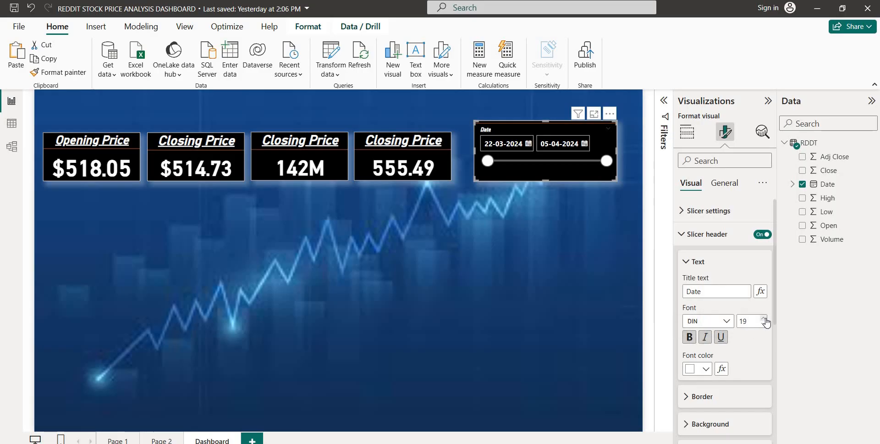
left_click(764, 319)
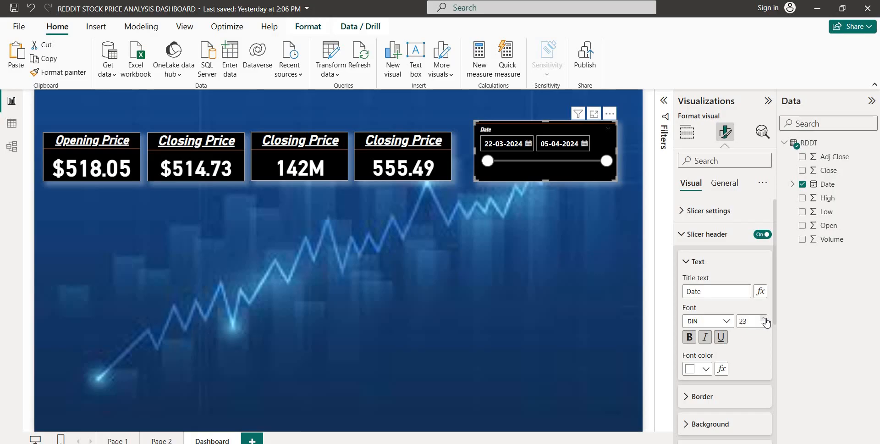
- Turn off the slicer header and give the slicer the title "Date" instead
left_click(761, 234)
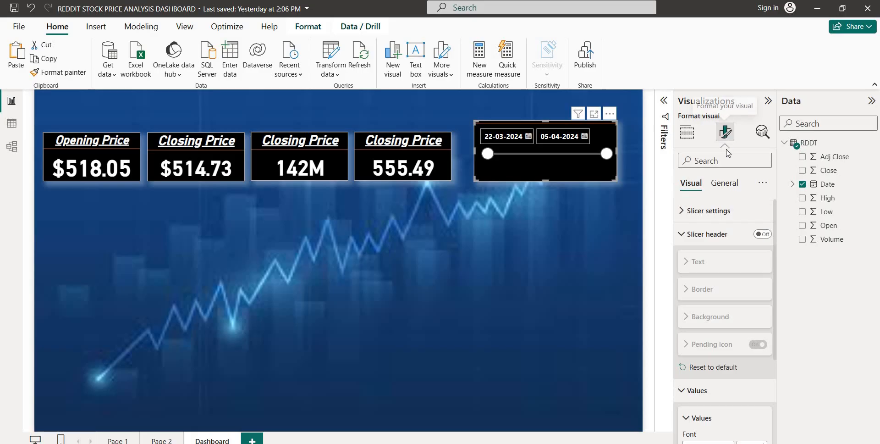
left_click(723, 185)
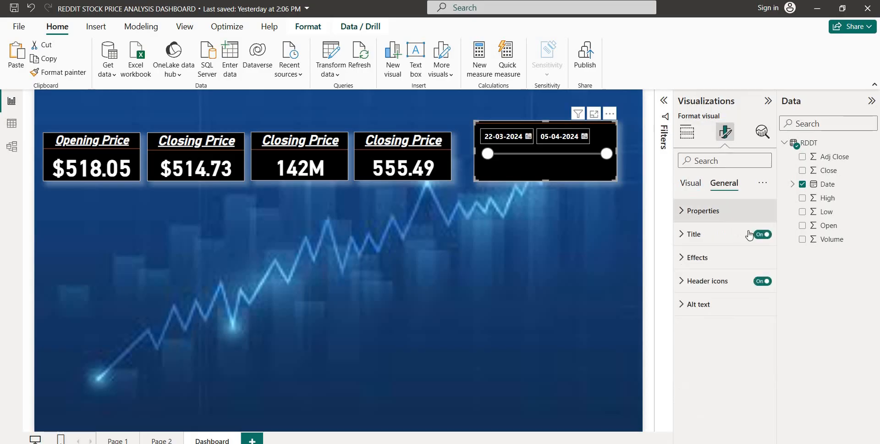
left_click(706, 239)
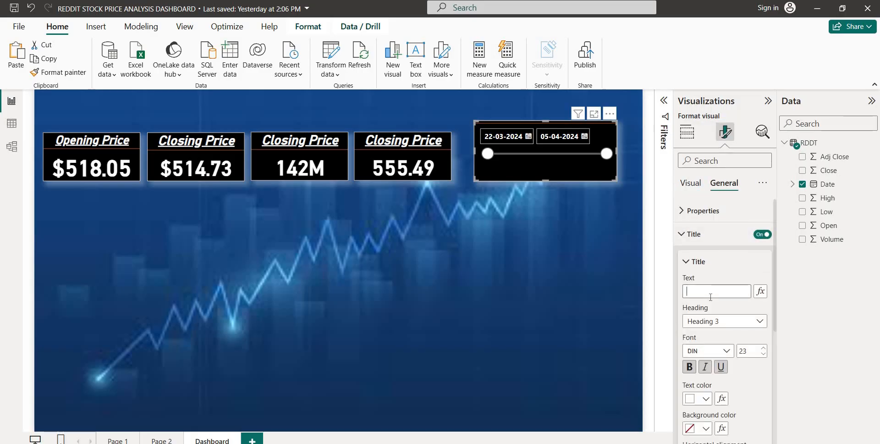
type("Date")
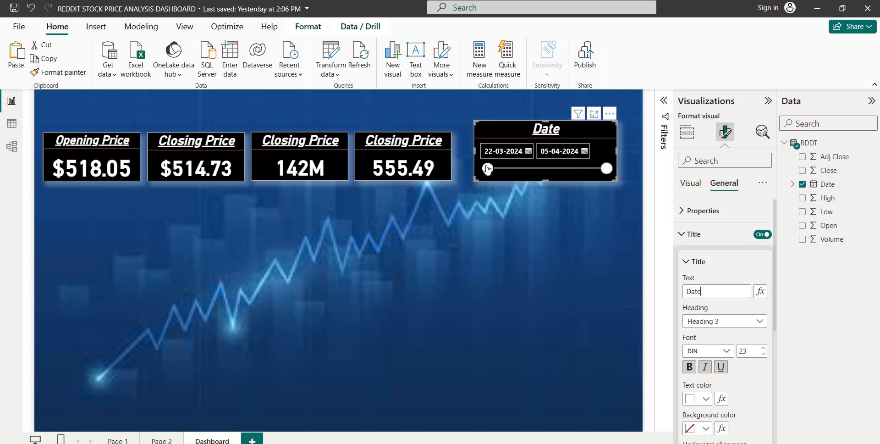
- Move the slicer's start date to 30-03-2024 and lower the slicer's upper edge to make it shorter
left_click(527, 170)
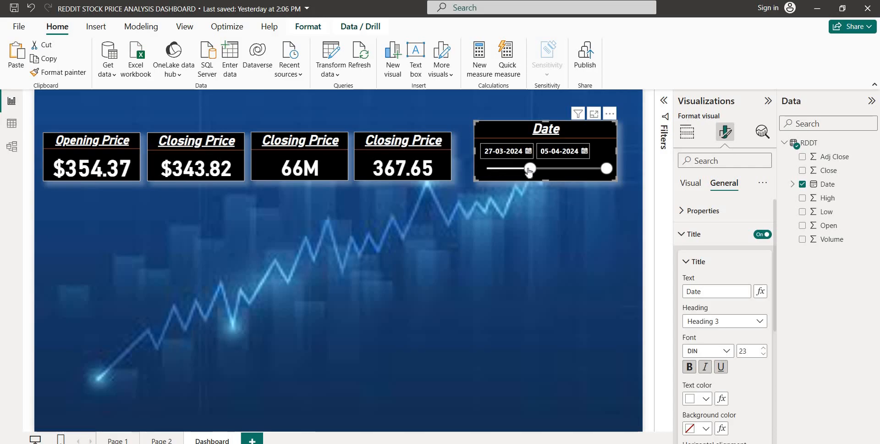
left_click_drag(551, 169, 553, 170)
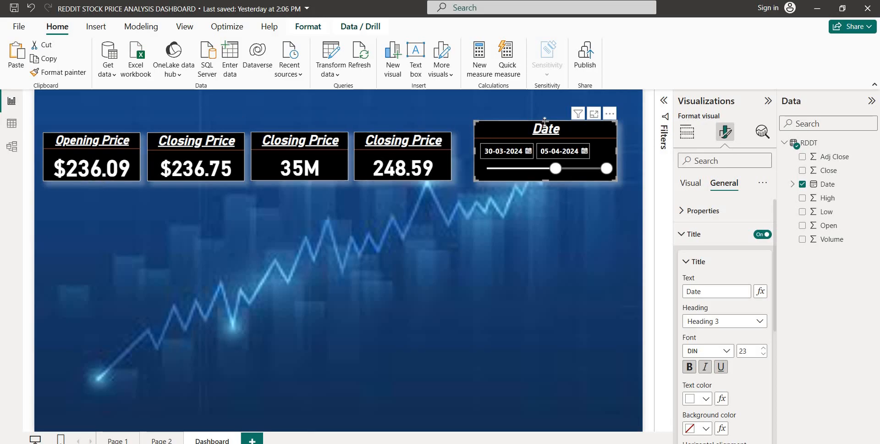
left_click_drag(545, 121, 542, 135)
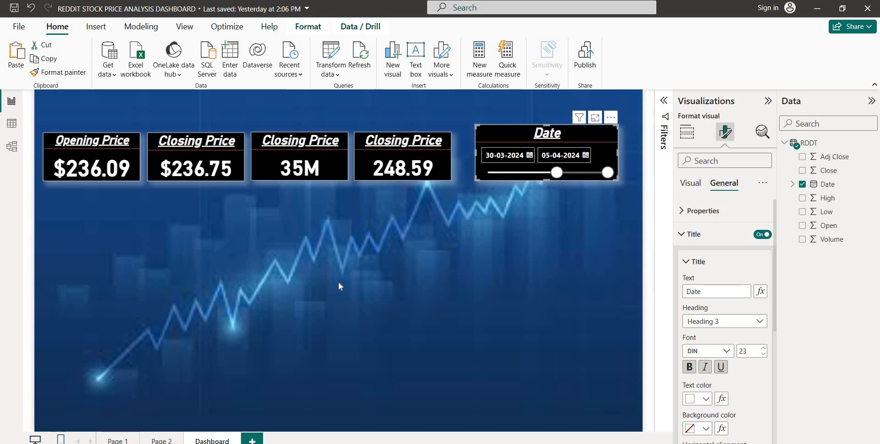
- Add a stacked bar chart with Date on the Y-axis and Volume on the X-axis, and widen it below the first two cards
left_click(338, 283)
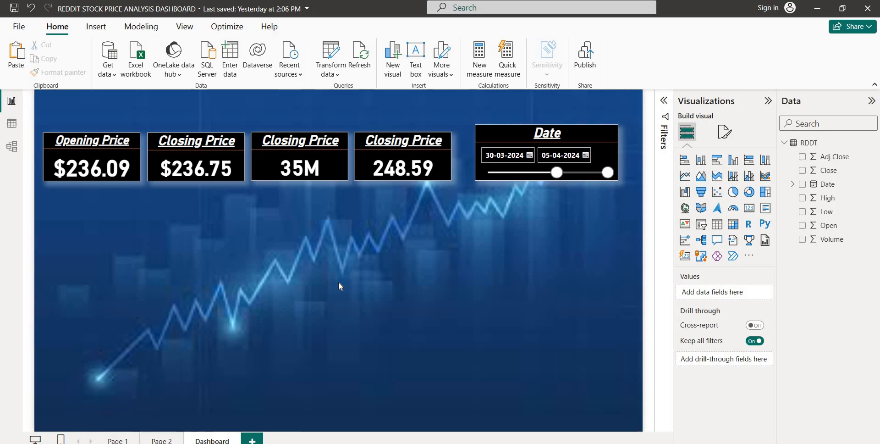
left_click(685, 161)
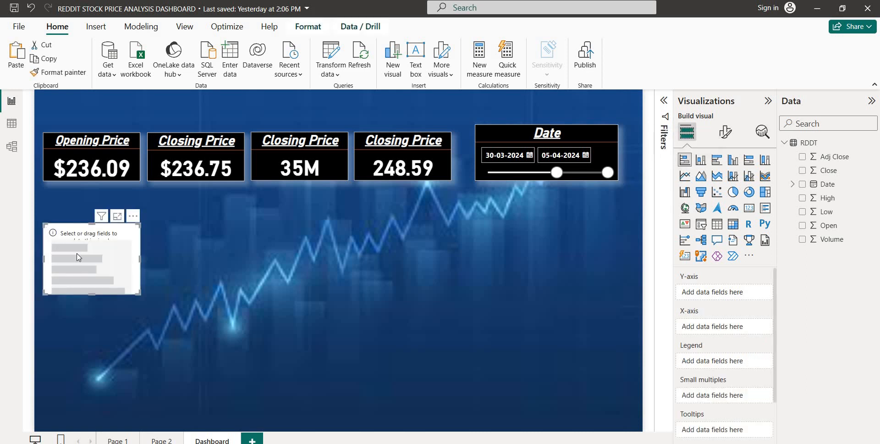
left_click_drag(77, 255, 204, 263)
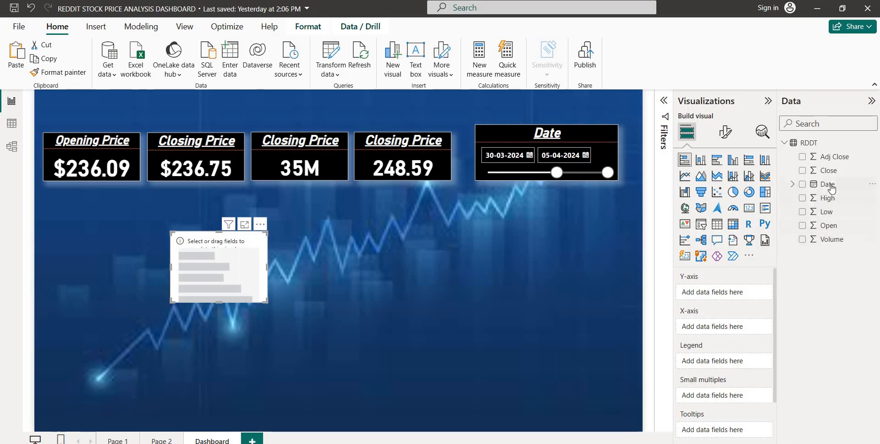
left_click_drag(830, 187, 725, 337)
left_click_drag(727, 331, 726, 330)
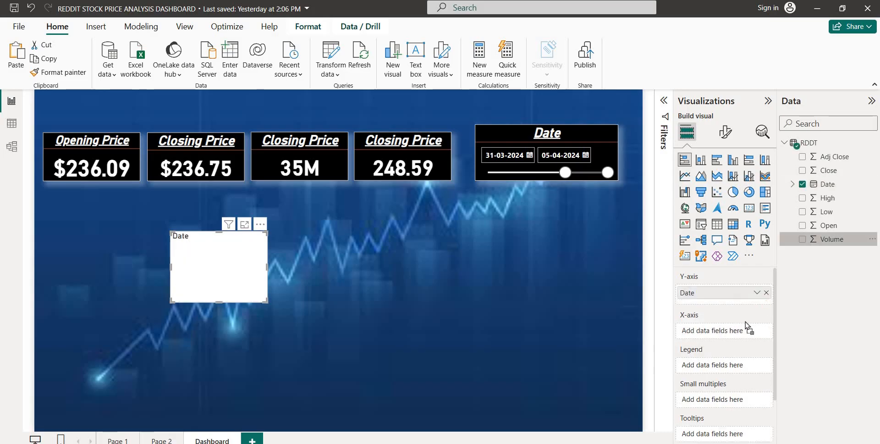
left_click_drag(831, 238, 735, 331)
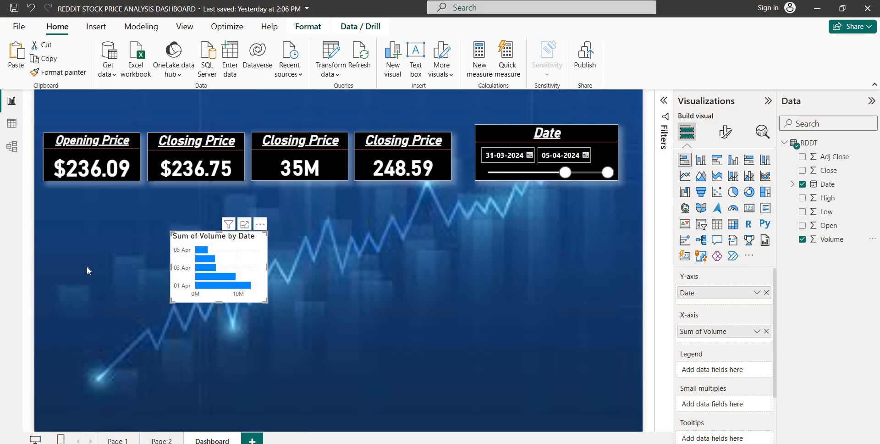
left_click_drag(89, 270, 86, 267)
left_click_drag(218, 273, 173, 247)
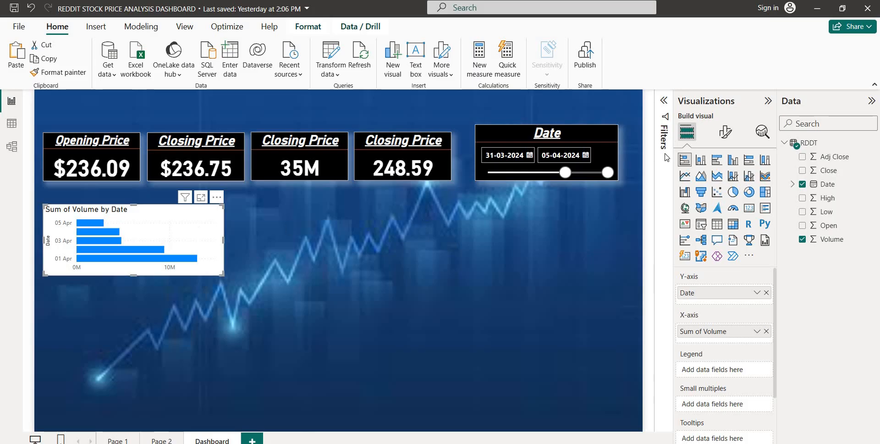
- Shorten the bar chart's title to "Volume by Date"
left_click(726, 131)
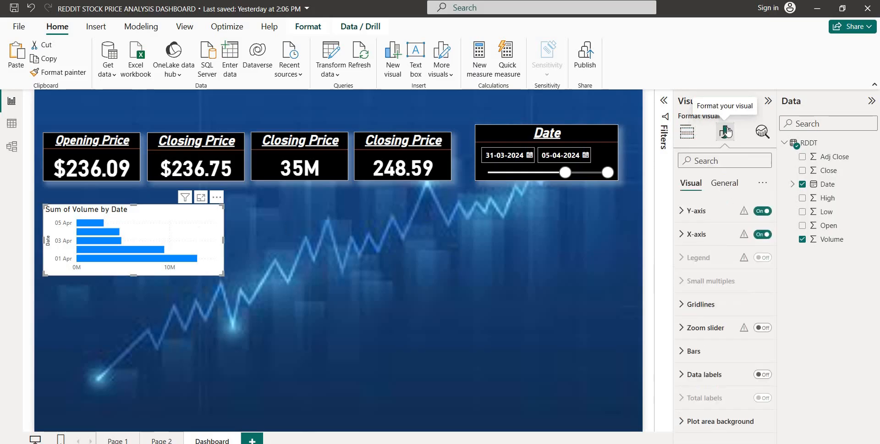
left_click(729, 184)
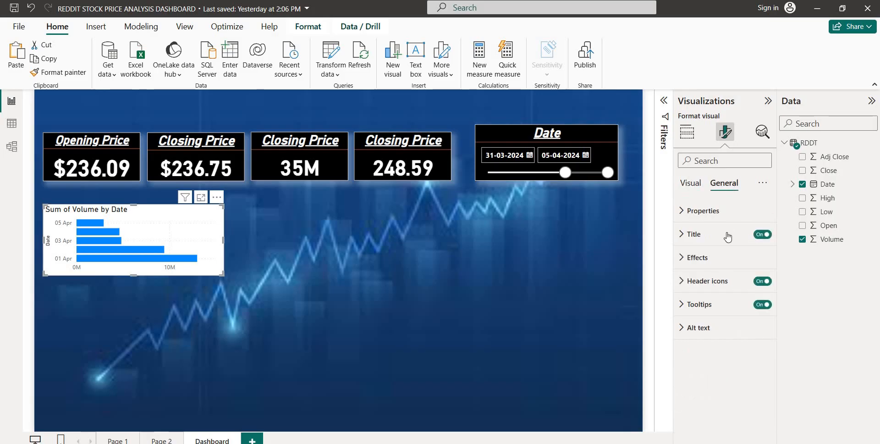
left_click(719, 244)
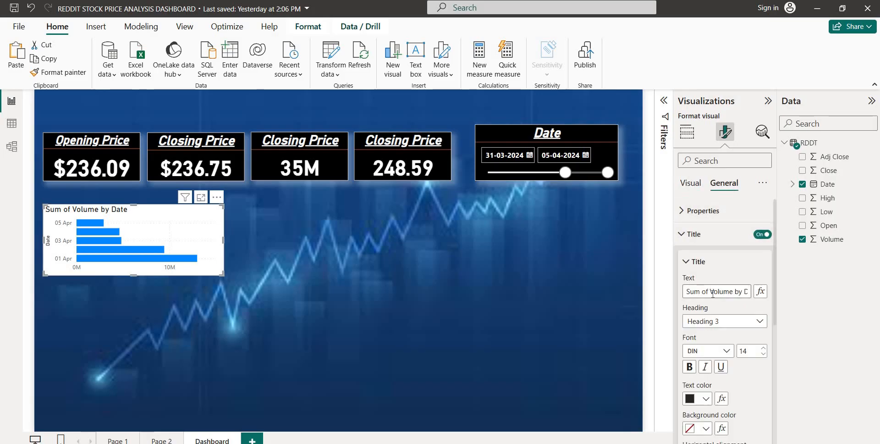
key("shift+Home")
key("BackSpace")
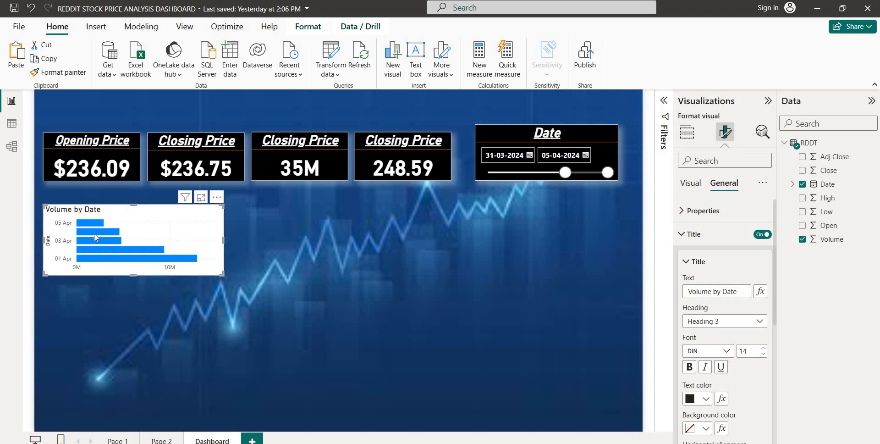
- Make the bar chart's title bold, italic and underlined at size 23, and centre it horizontally
scroll(744, 325, "down", 2)
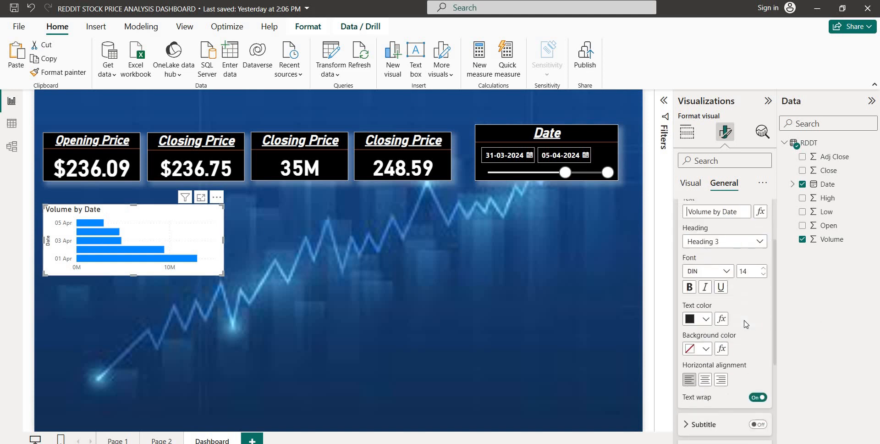
left_click(694, 289)
left_click(706, 287)
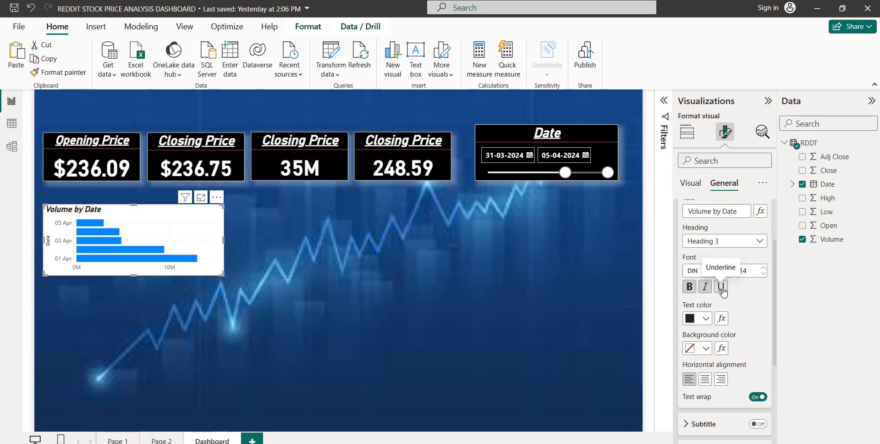
left_click(721, 287)
left_click(764, 268)
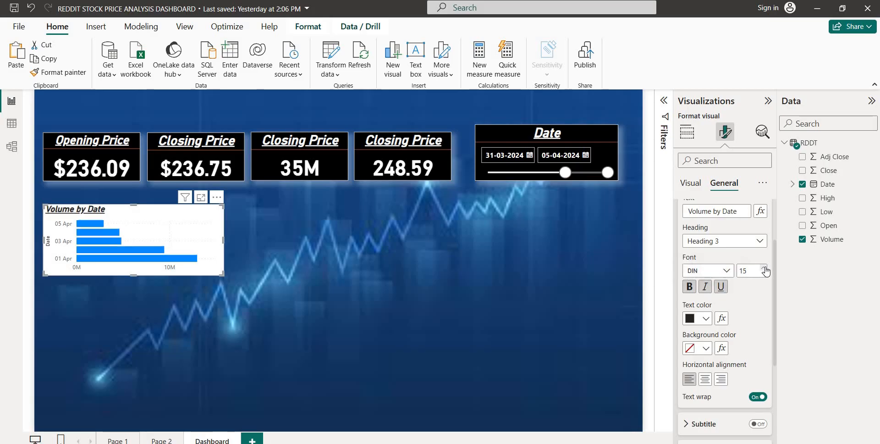
left_click(764, 267)
left_click(764, 268)
left_click(763, 268)
left_click(764, 268)
left_click(763, 267)
left_click(764, 268)
left_click(763, 268)
left_click(763, 267)
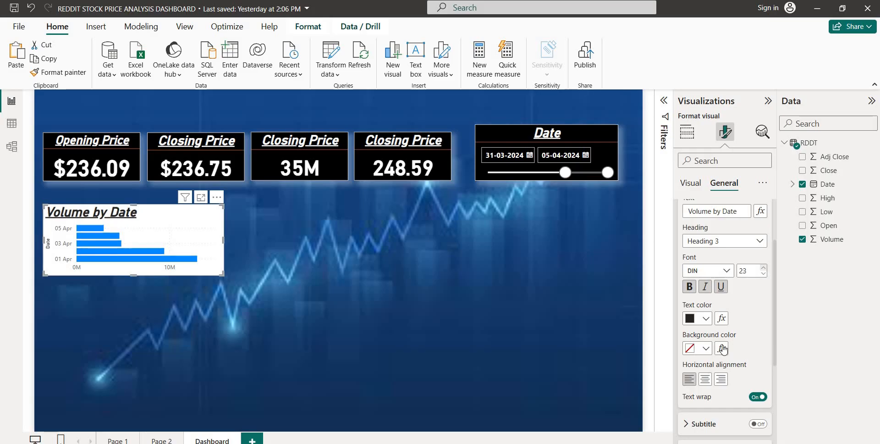
left_click(707, 383)
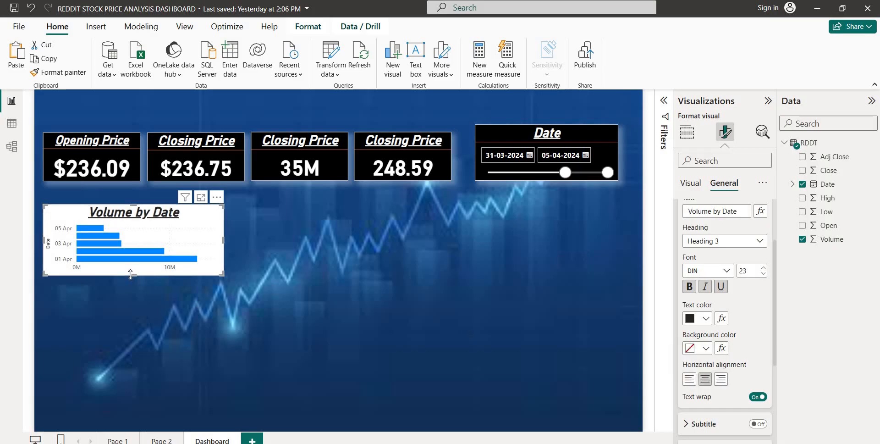
- Extend the bar chart slightly downward and turn off both its X-axis and Y-axis titles
left_click_drag(134, 275, 132, 292)
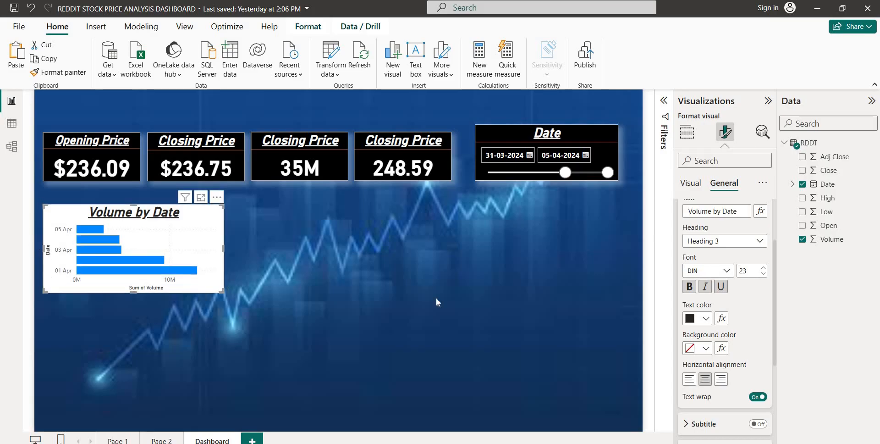
left_click(691, 182)
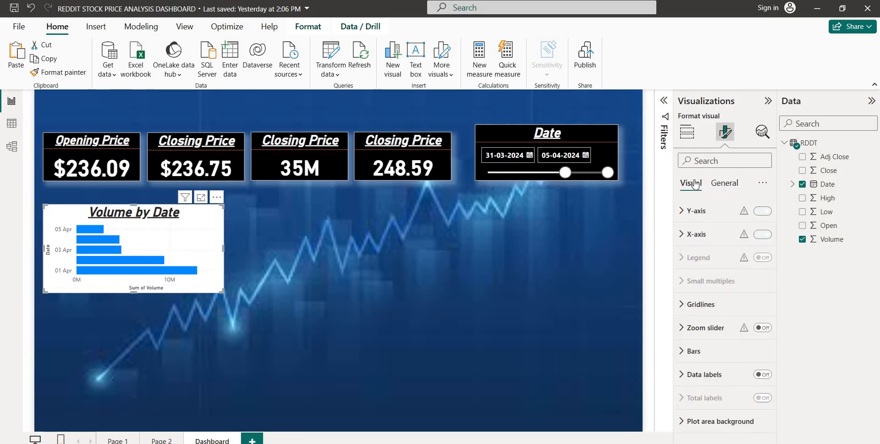
left_click(709, 235)
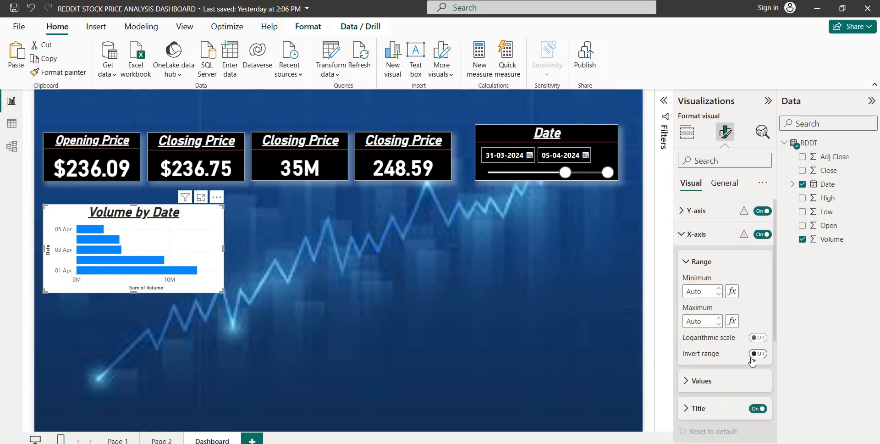
left_click(761, 410)
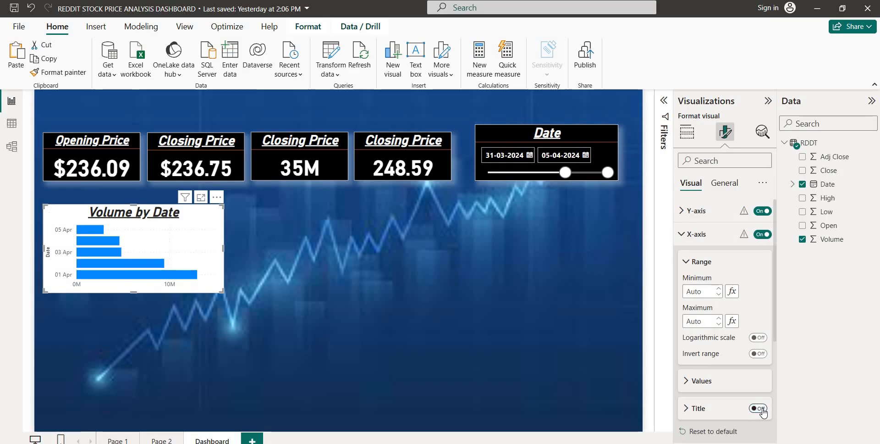
left_click(710, 211)
left_click(759, 424)
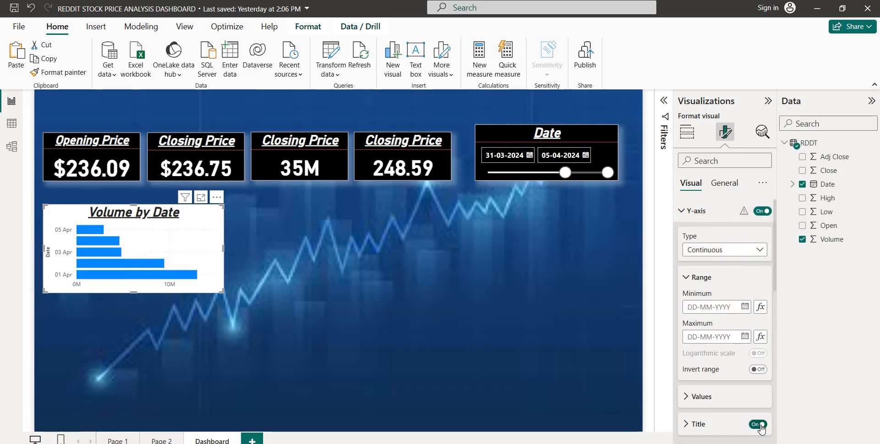
left_click(759, 425)
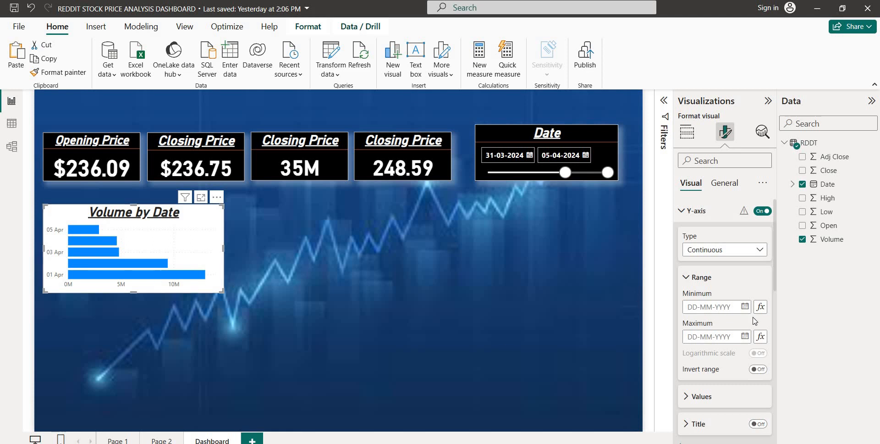
- Make the bar chart's Y-axis values bold and turn off the Y-axis
scroll(754, 321, "down", 3)
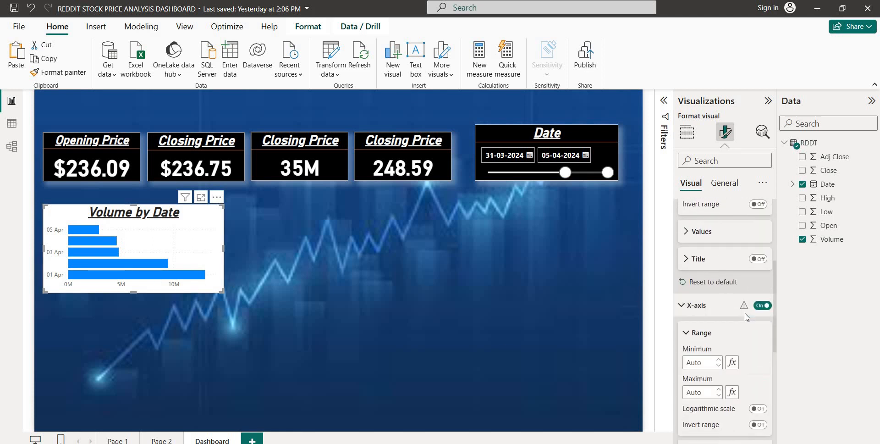
left_click(690, 238)
left_click(689, 277)
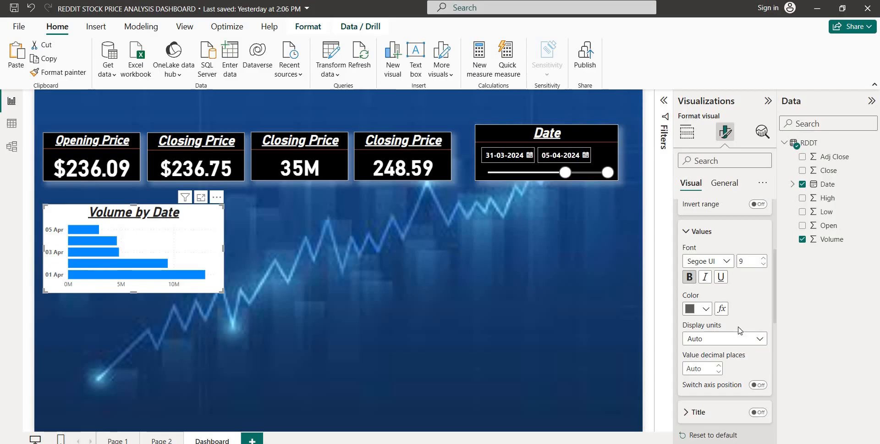
scroll(739, 330, "up", 1)
scroll(743, 285, "up", 3)
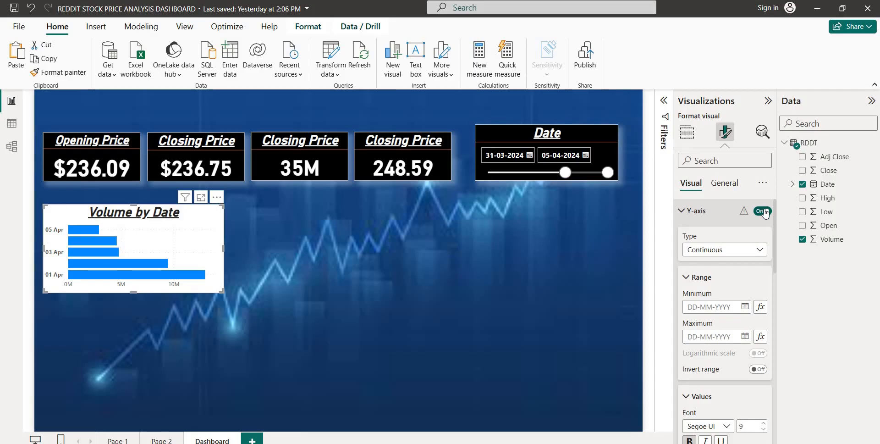
left_click(762, 210)
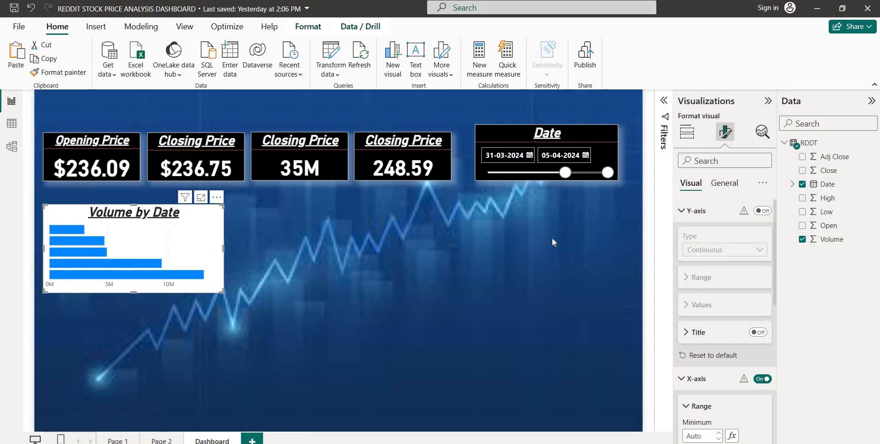
- Turn on the bar chart's data labels and set their position to Inside end
scroll(729, 266, "down", 5)
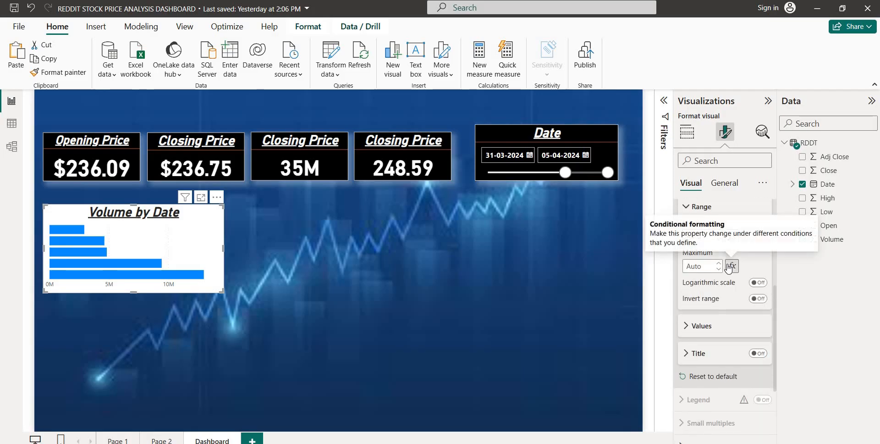
scroll(729, 266, "up", 5)
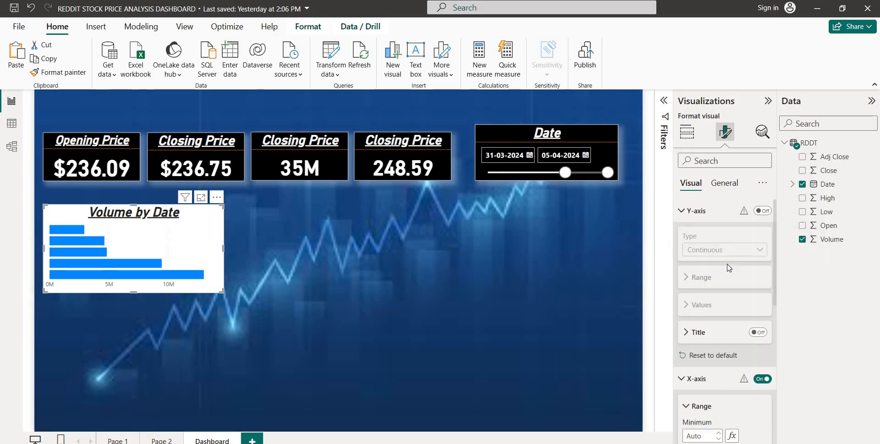
scroll(729, 267, "down", 10)
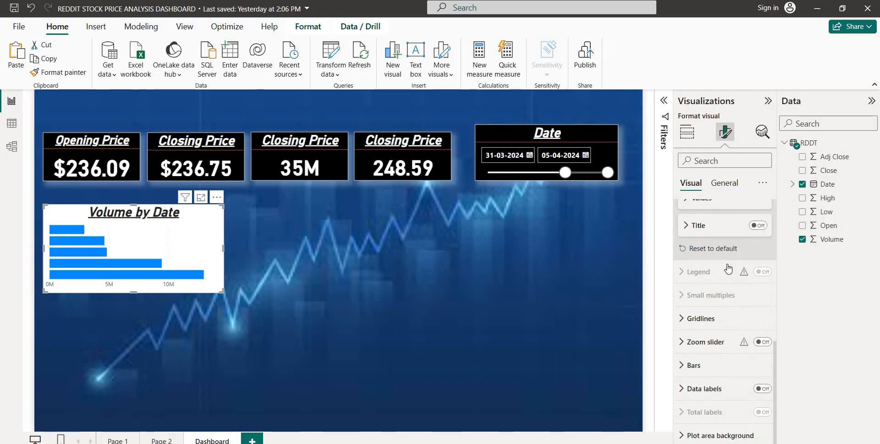
left_click(764, 389)
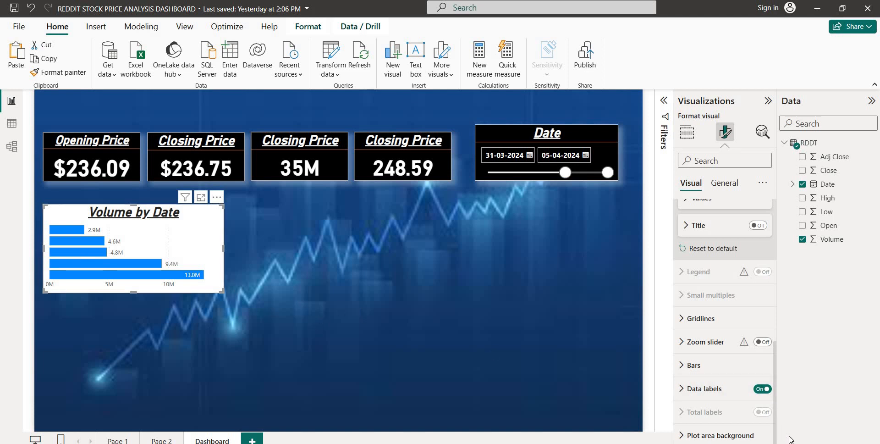
left_click(698, 389)
scroll(701, 387, "down", 5)
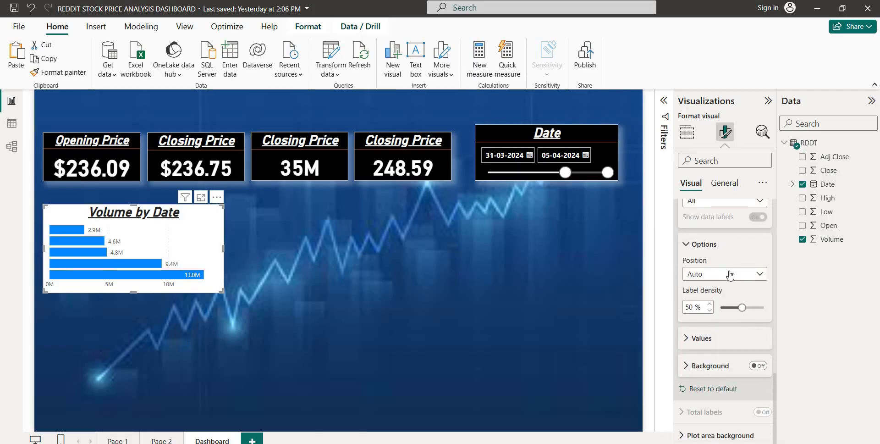
left_click(731, 275)
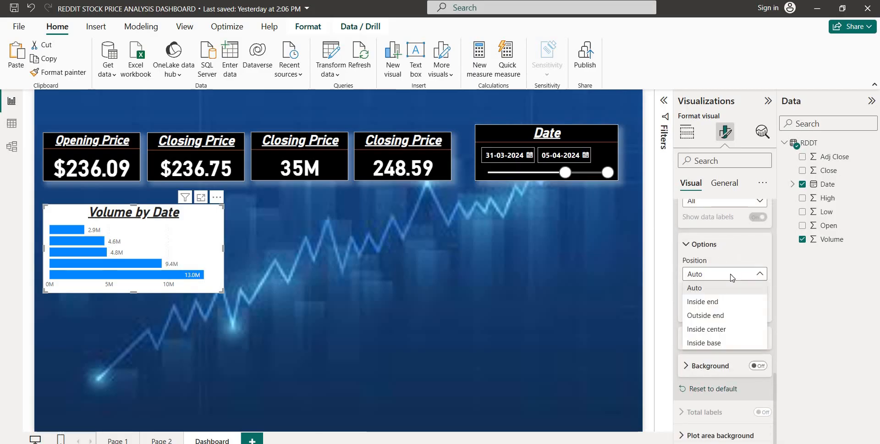
left_click(716, 306)
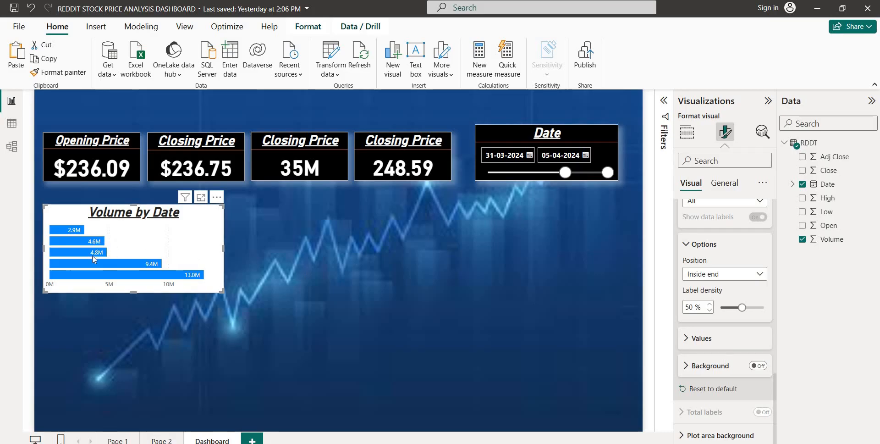
- Make the values of the bar chart's data labels bold
left_click(708, 339)
scroll(707, 335, "down", 2)
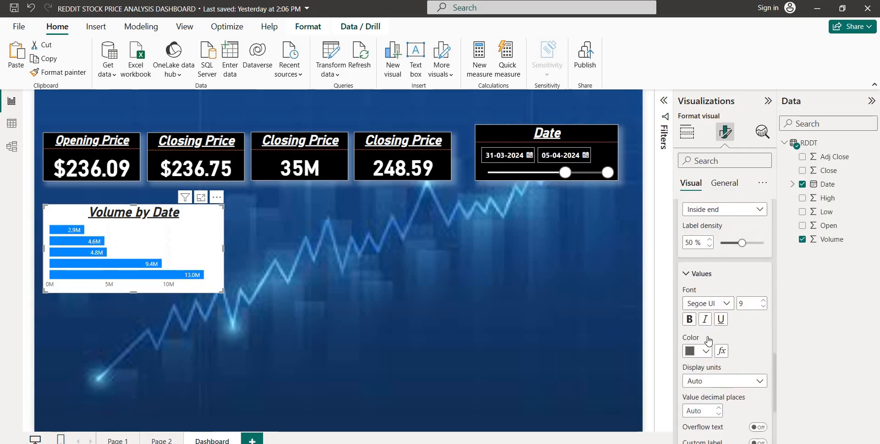
left_click(690, 309)
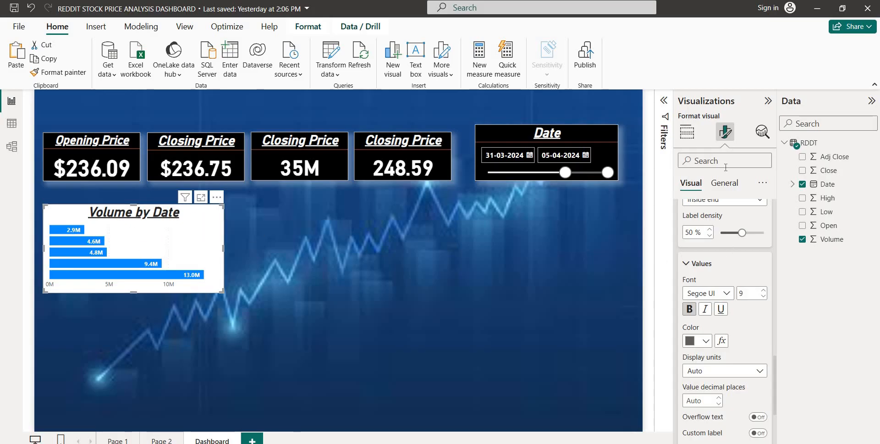
- Set the bar chart's background color to black in its effects settings
left_click(724, 183)
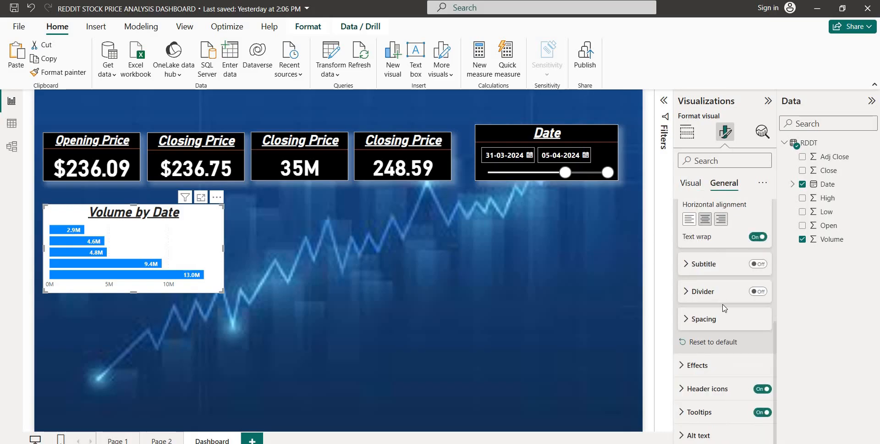
left_click(701, 366)
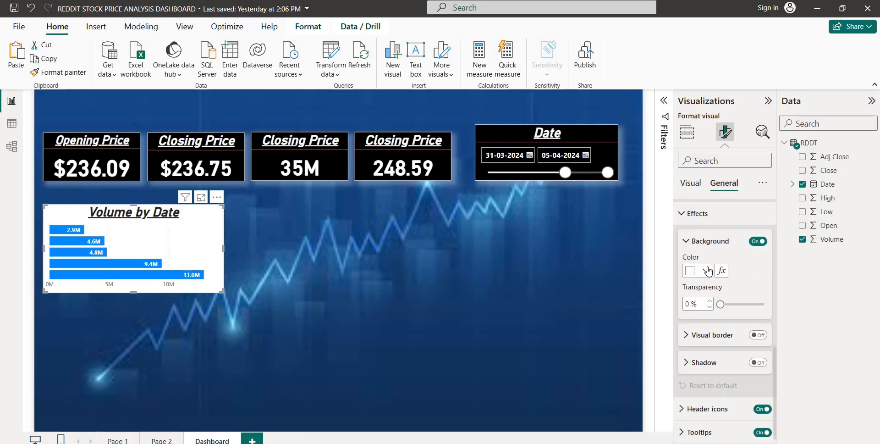
left_click(706, 270)
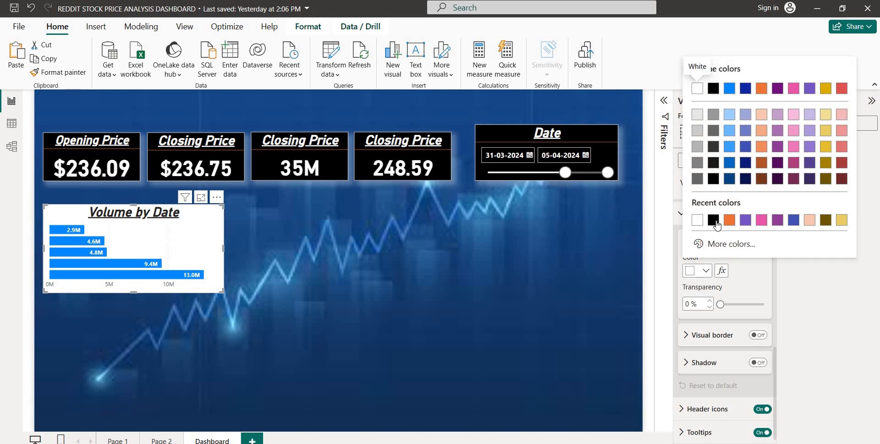
left_click(713, 220)
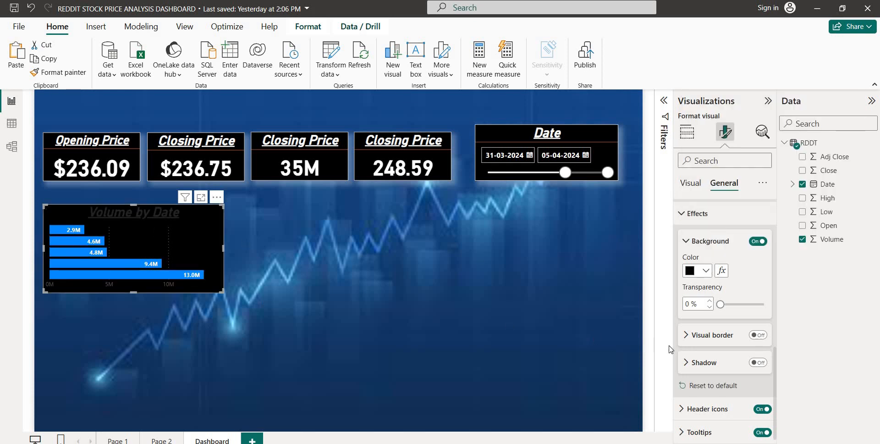
- Turn on the bar chart's shadow and open the shadow settings
left_click(758, 363)
left_click(701, 362)
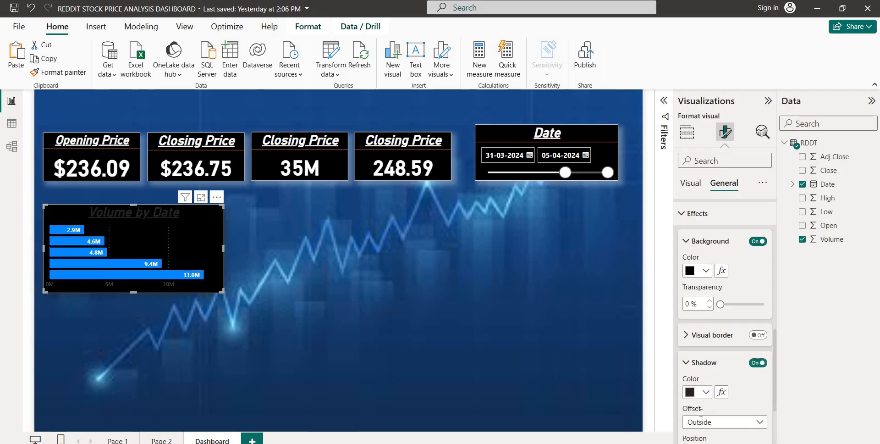
- Set the Volume by Date chart's shadow color to white and enable its visual border in white
left_click(704, 393)
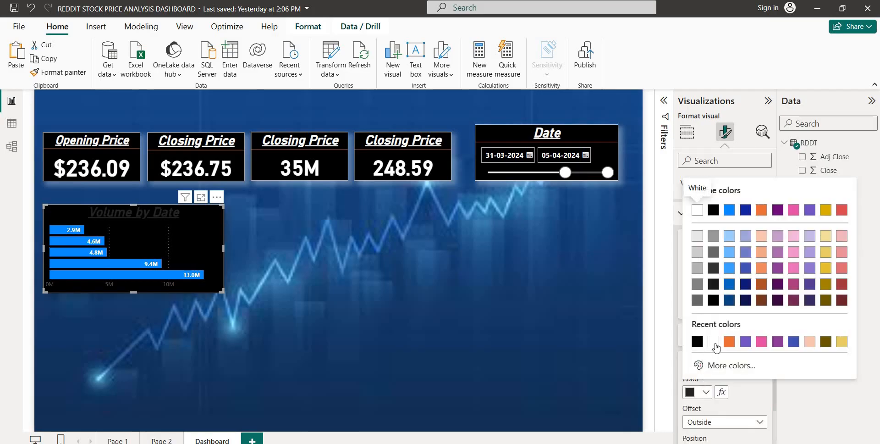
left_click(713, 341)
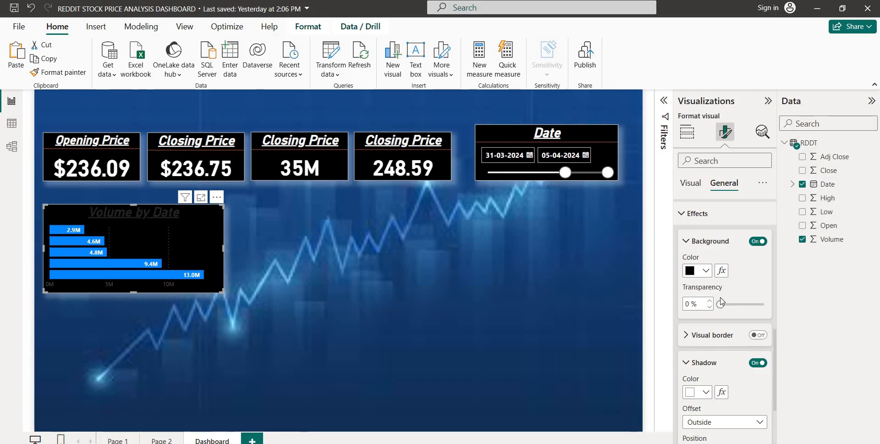
left_click(757, 337)
left_click(724, 337)
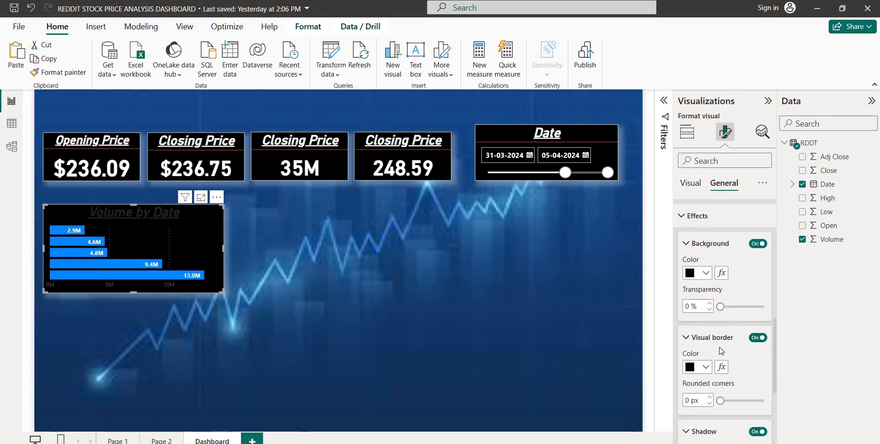
left_click(705, 368)
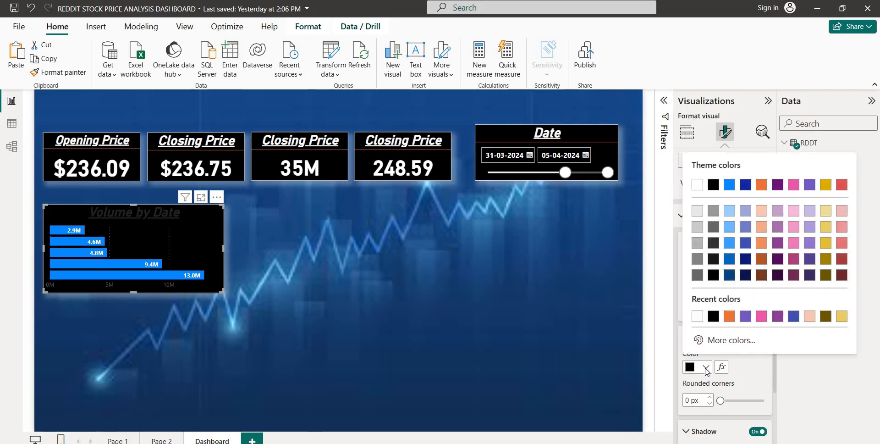
left_click(697, 316)
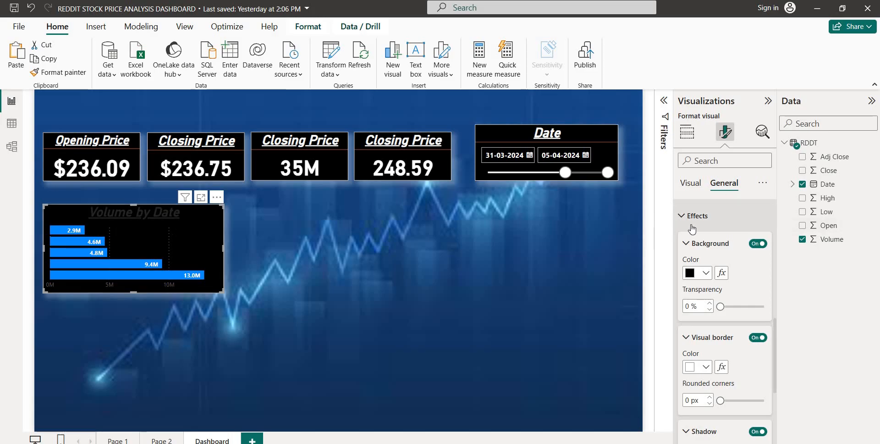
- Change the Volume by Date chart's title text color to white (#FFFFFF)
scroll(692, 230, "up", 5)
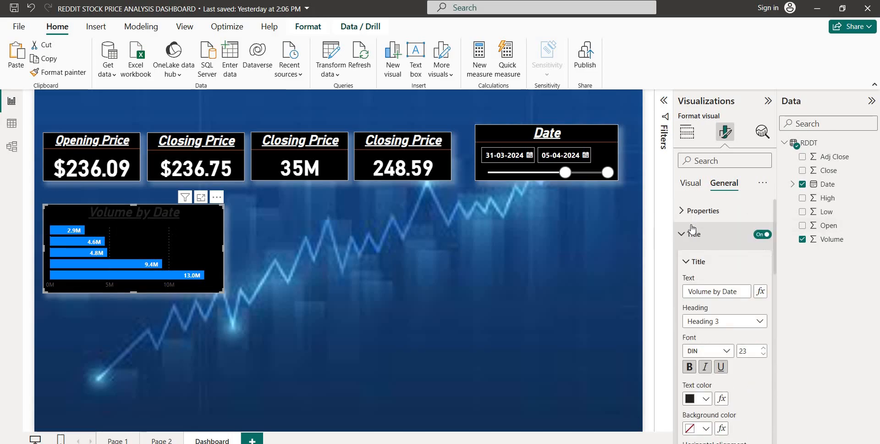
left_click(702, 401)
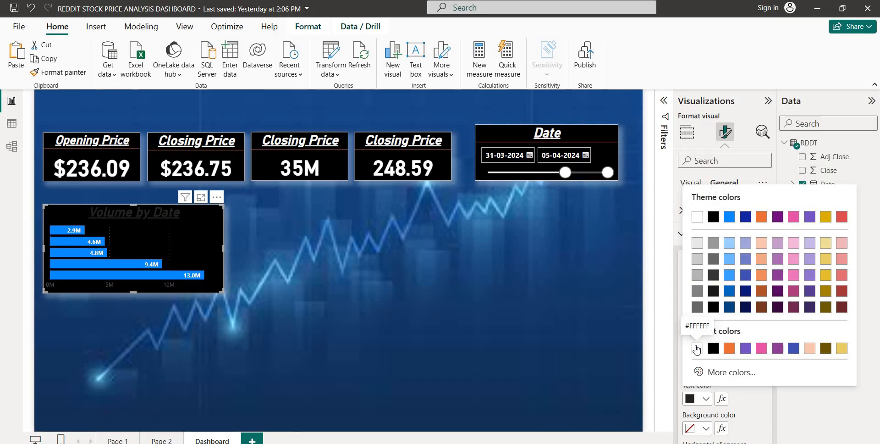
left_click(691, 346)
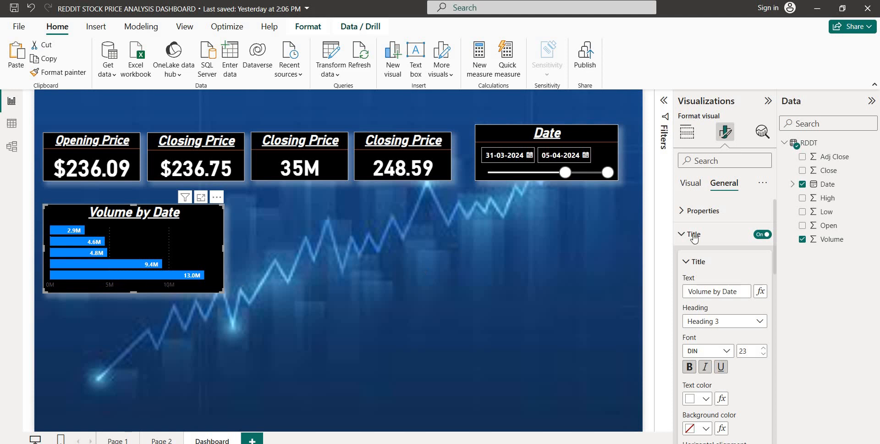
- Set the X-axis values of the Volume by Date bar chart to white
left_click(688, 184)
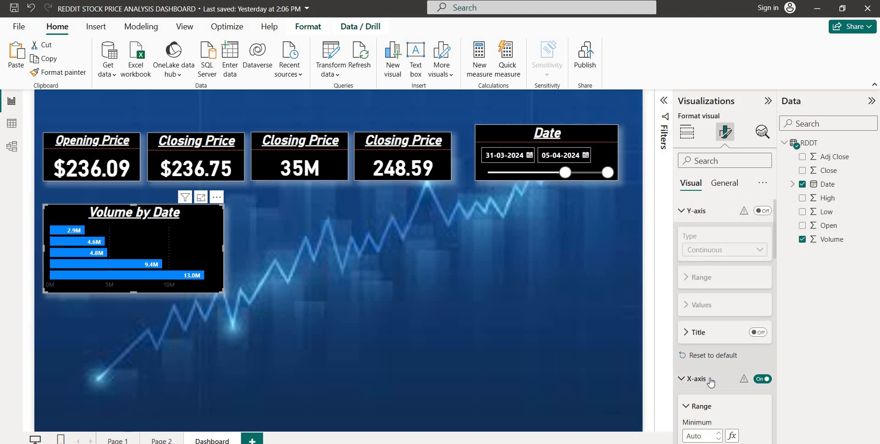
scroll(706, 366, "down", 5)
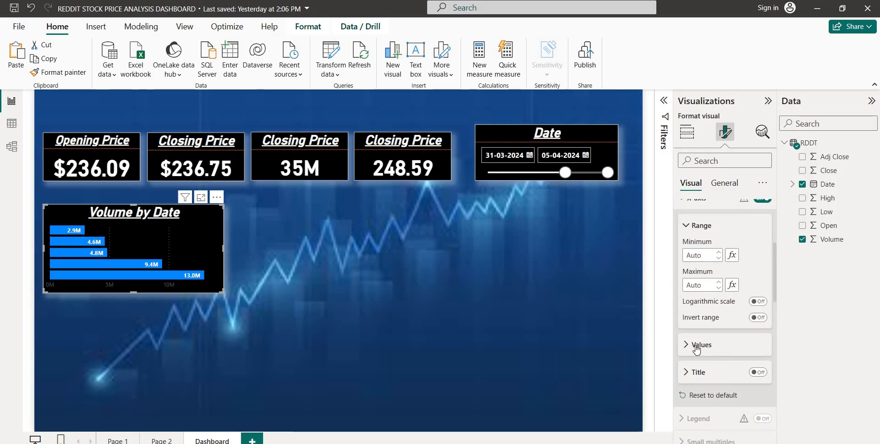
left_click(697, 347)
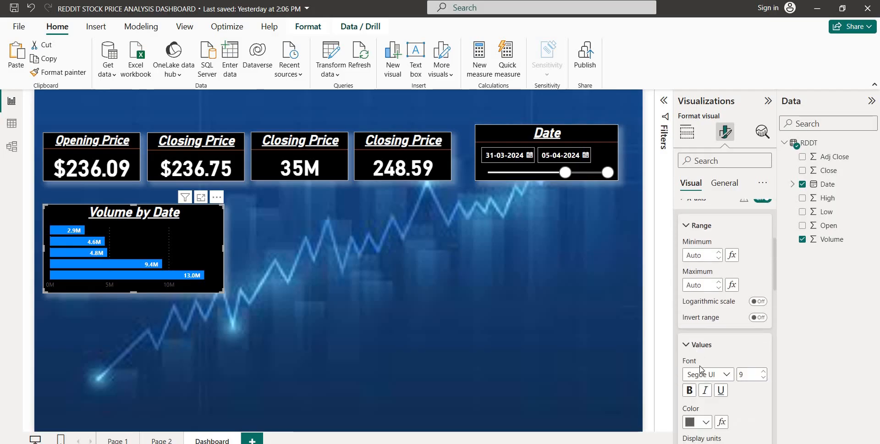
left_click(700, 421)
left_click(698, 374)
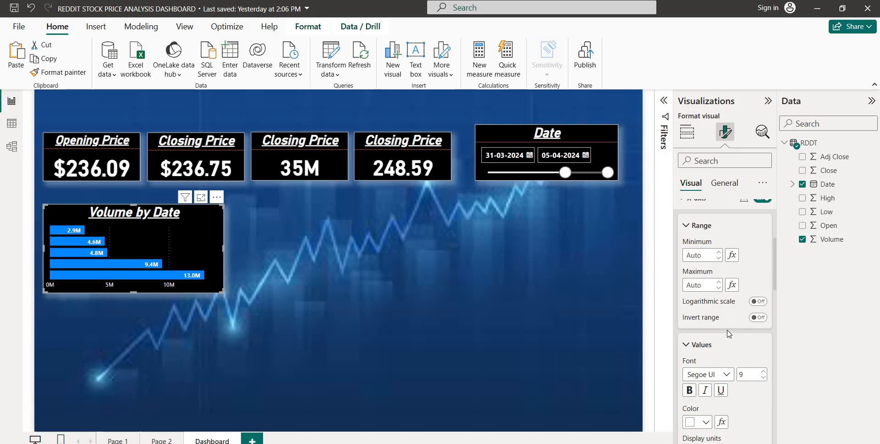
- Turn off the vertical gridlines of the Volume by Date bar chart
scroll(729, 334, "down", 15)
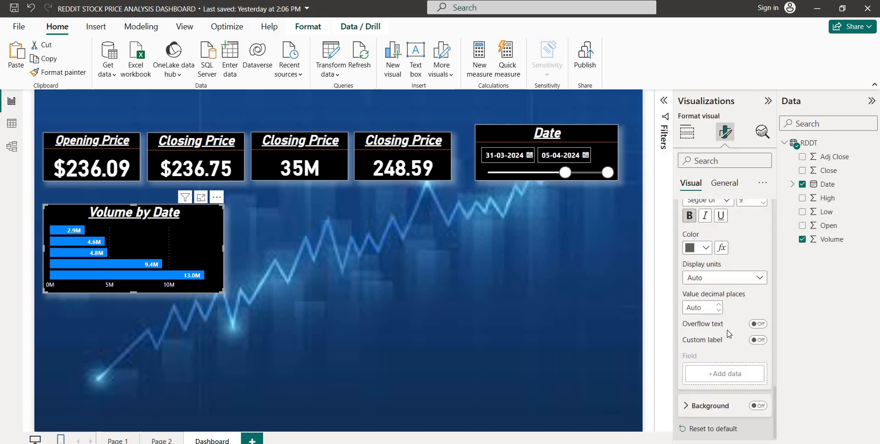
scroll(729, 333, "up", 10)
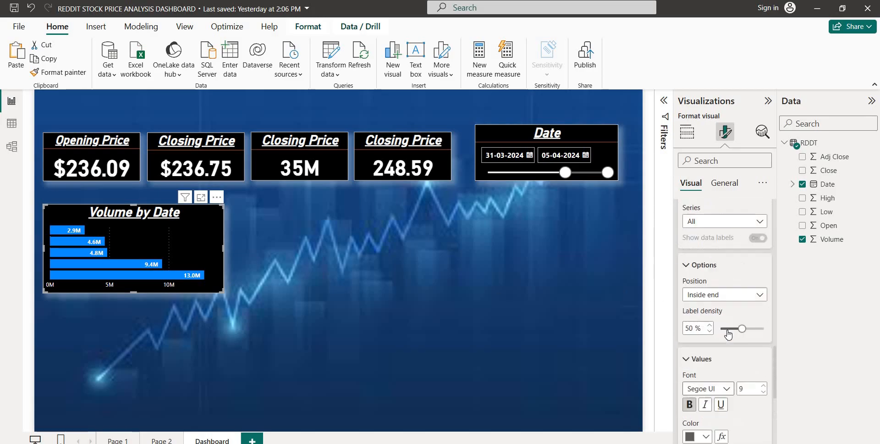
scroll(728, 333, "up", 2)
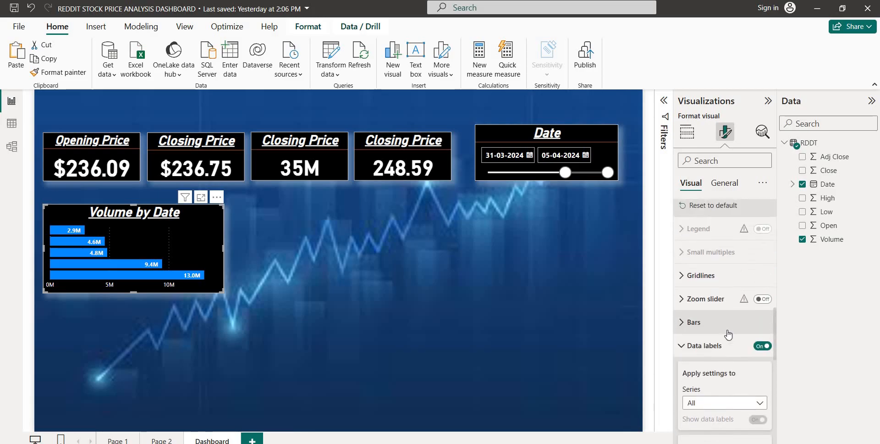
left_click(695, 283)
scroll(708, 275, "down", 2)
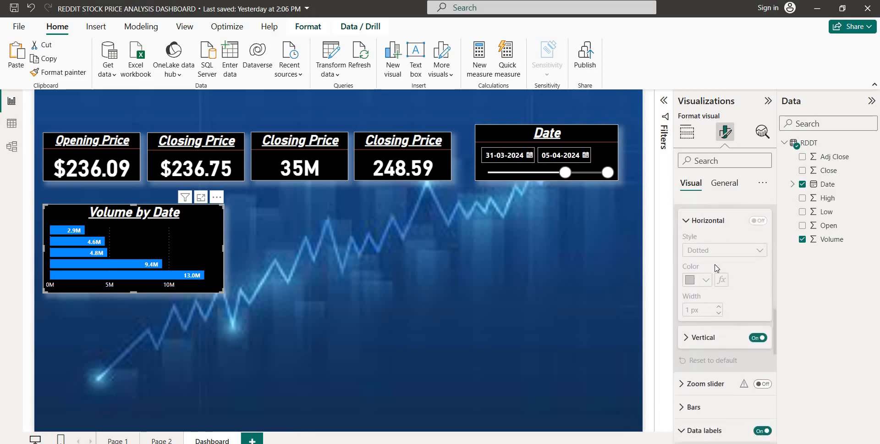
left_click(758, 338)
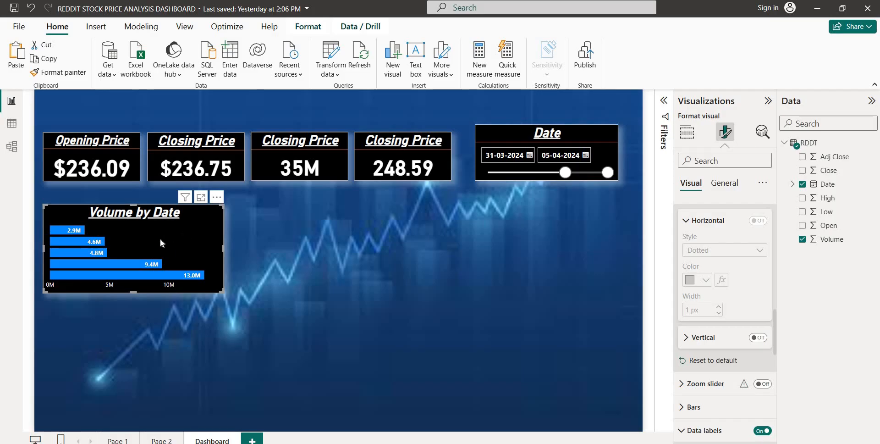
- Duplicate the Volume by Date bar chart and place the copy directly to the right of the original
key("ctrl+v")
left_click_drag(137, 231, 327, 226)
left_click(327, 226)
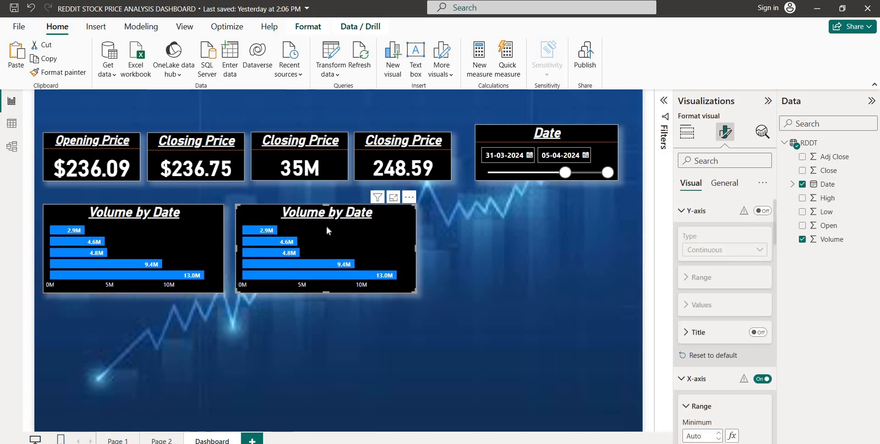
- Convert the copied bar chart into a line and stacked column chart
left_click(687, 132)
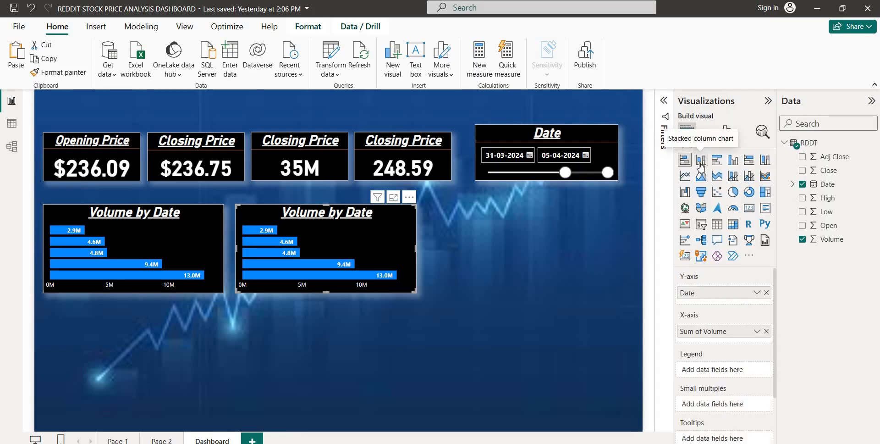
left_click(700, 160)
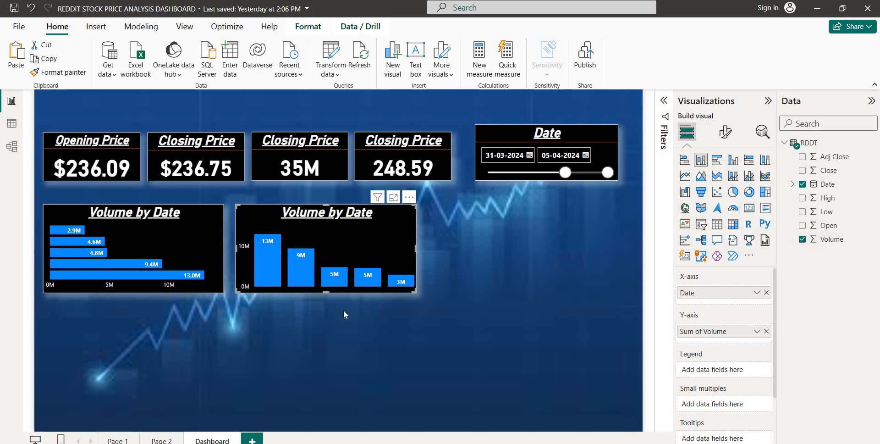
left_click(738, 175)
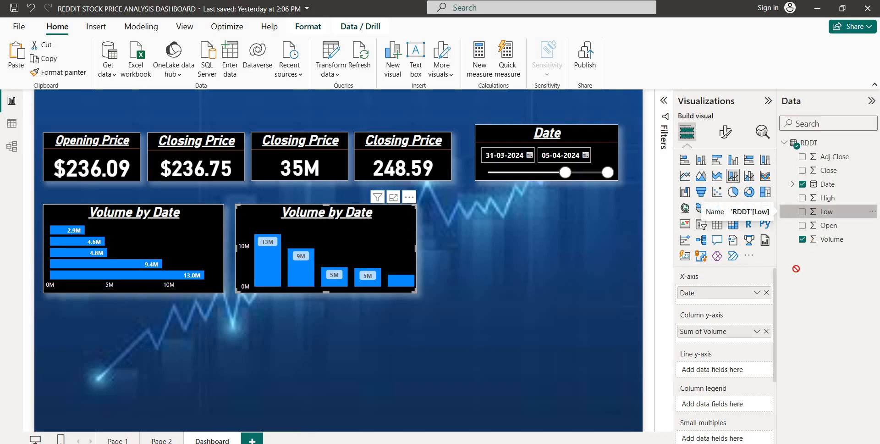
- Replace Volume with Low on the combo chart's column y-axis and add Open to its line y-axis
left_click_drag(830, 214, 729, 340)
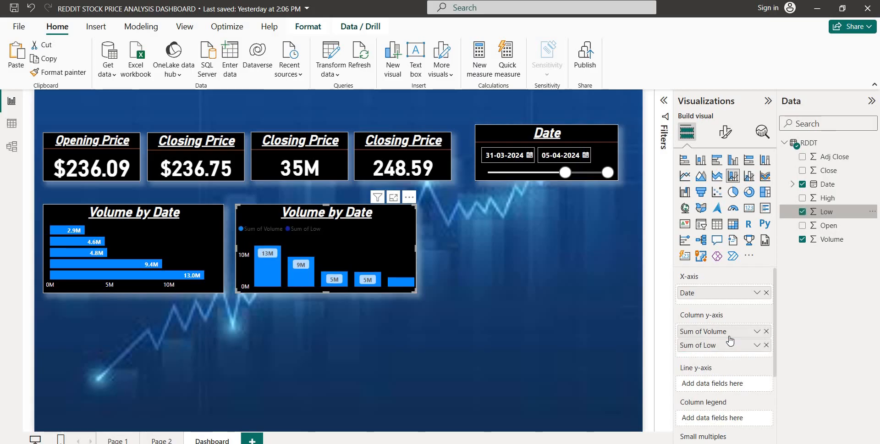
left_click(766, 332)
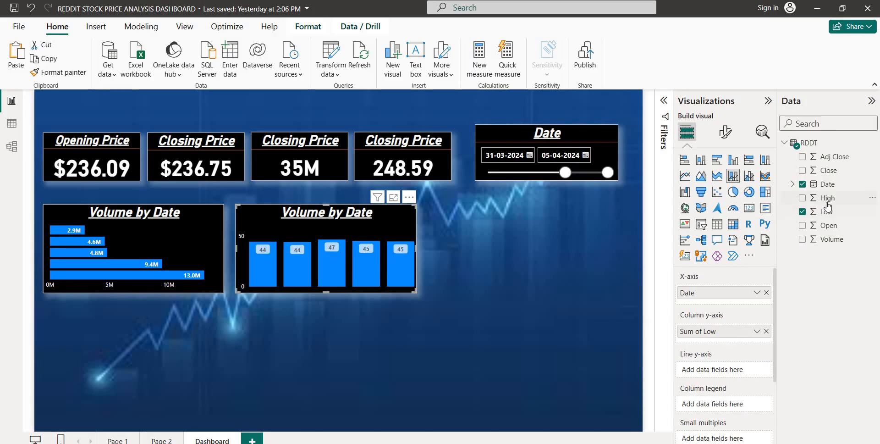
left_click_drag(831, 228, 727, 371)
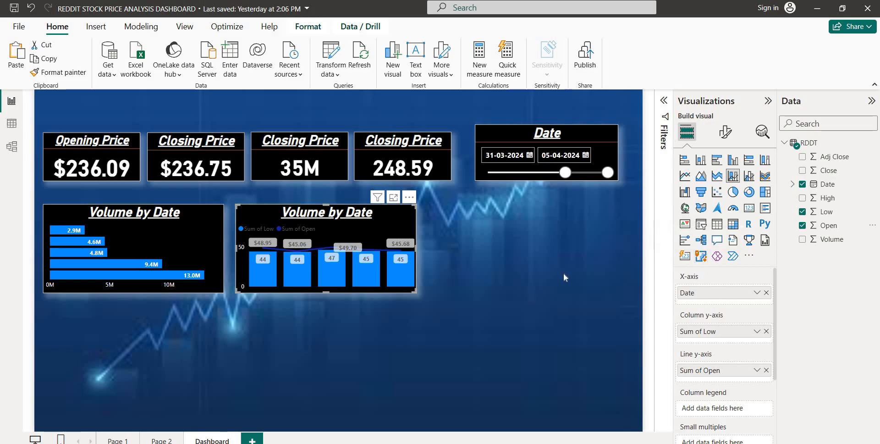
- Enable the secondary y-axis on the combo chart and turn off its legend
left_click(725, 133)
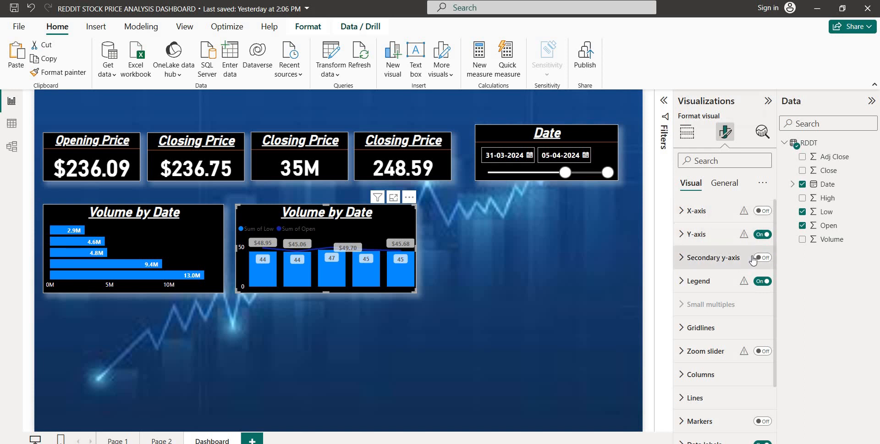
left_click(763, 257)
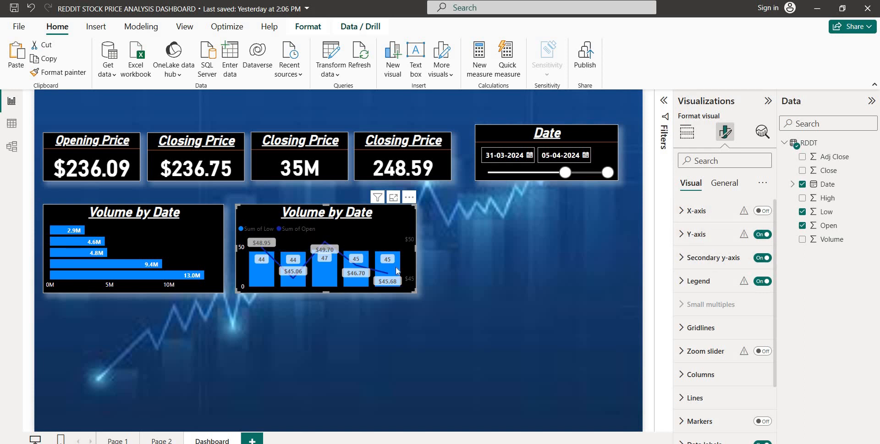
left_click(760, 283)
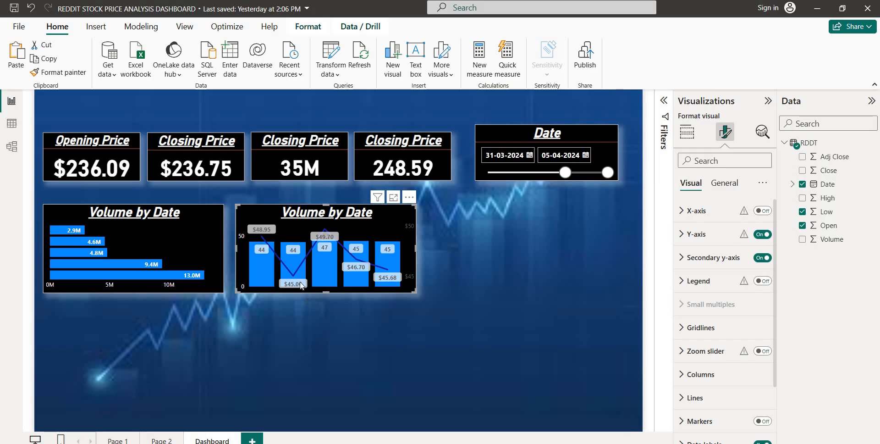
- Turn off the data labels on the combo chart
scroll(733, 298, "down", 3)
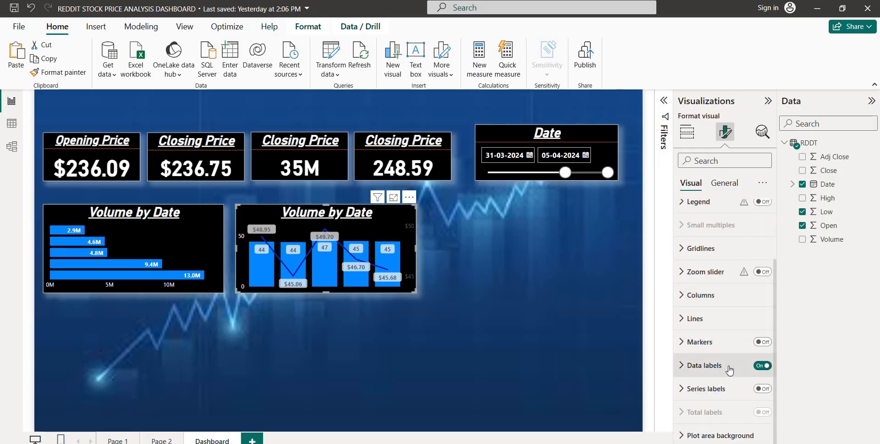
left_click(703, 365)
left_click(762, 297)
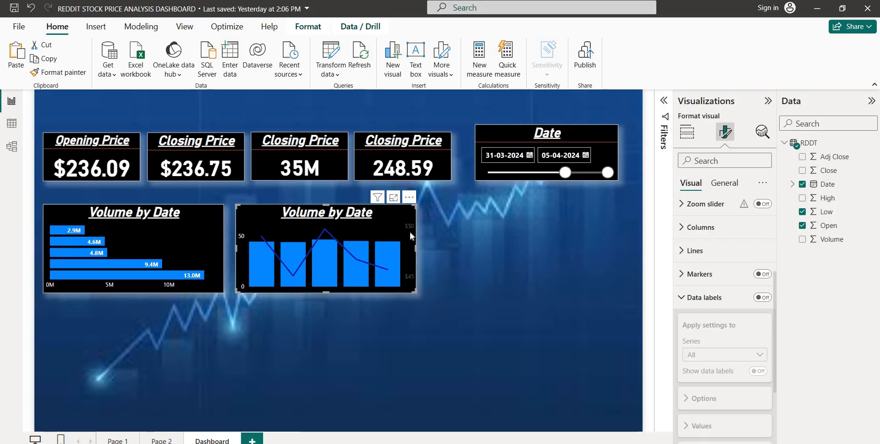
- Format the combo chart's secondary y-axis values in white bold text
scroll(731, 235, "up", 3)
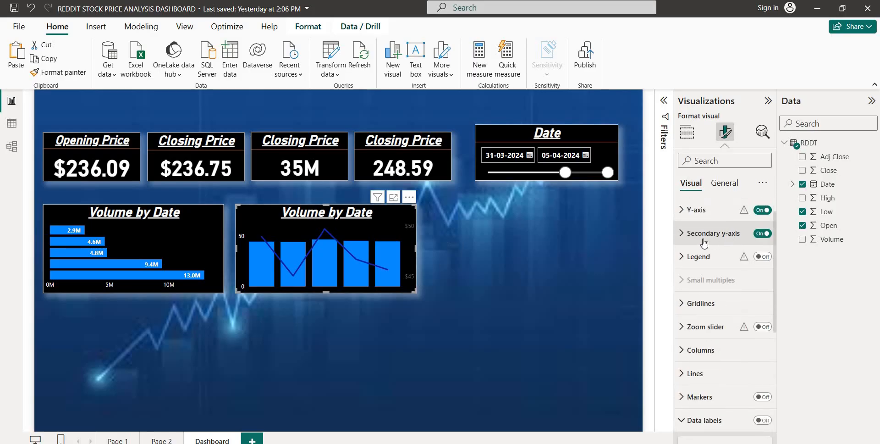
left_click(704, 234)
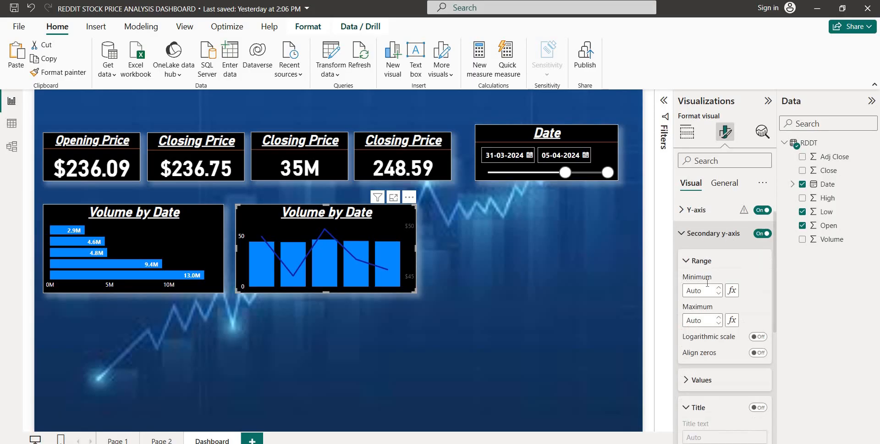
left_click(710, 384)
scroll(710, 389, "down", 2)
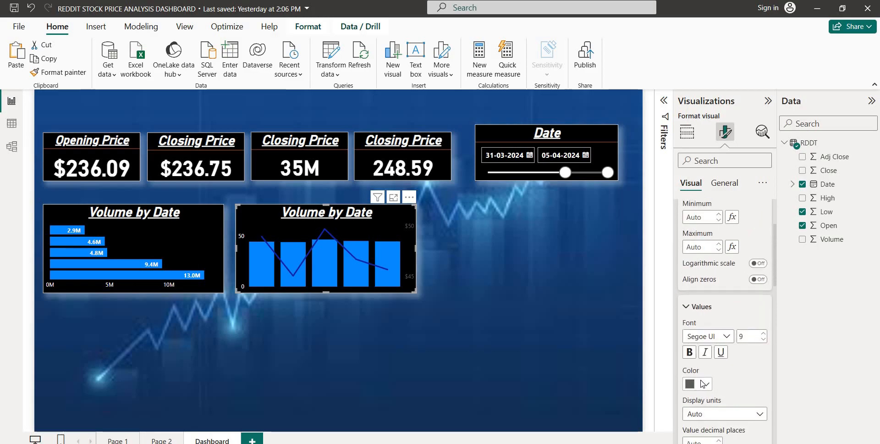
left_click(703, 384)
left_click(696, 334)
left_click(690, 351)
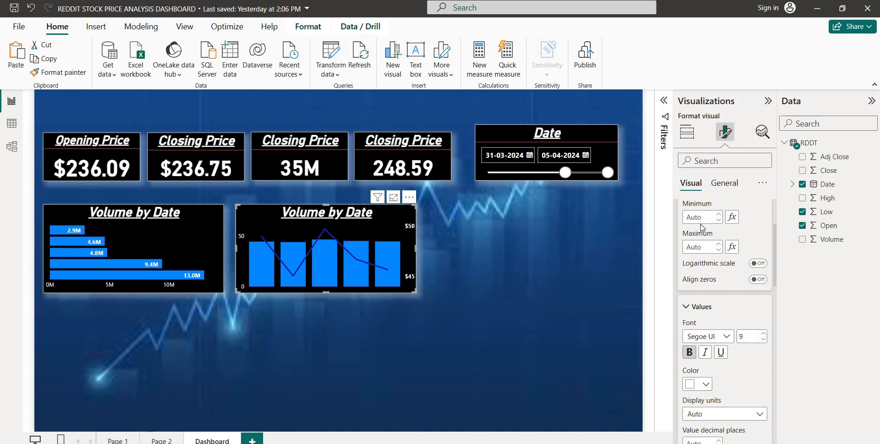
- Make the combo chart's primary y-axis values bold
scroll(702, 226, "up", 2)
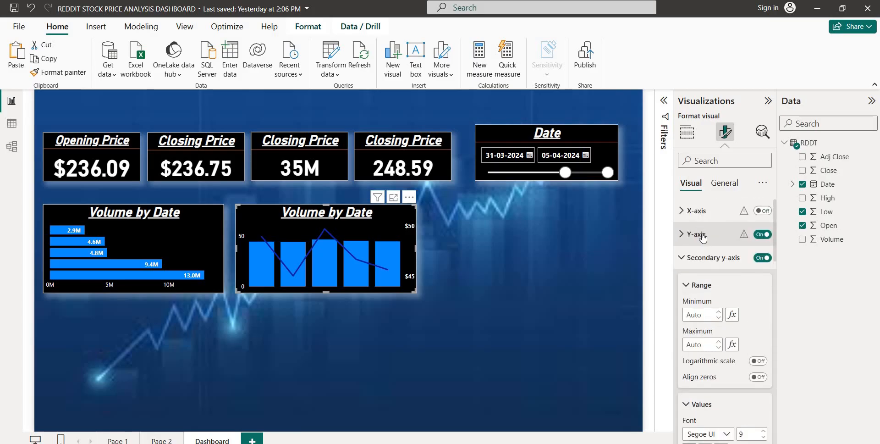
left_click(701, 235)
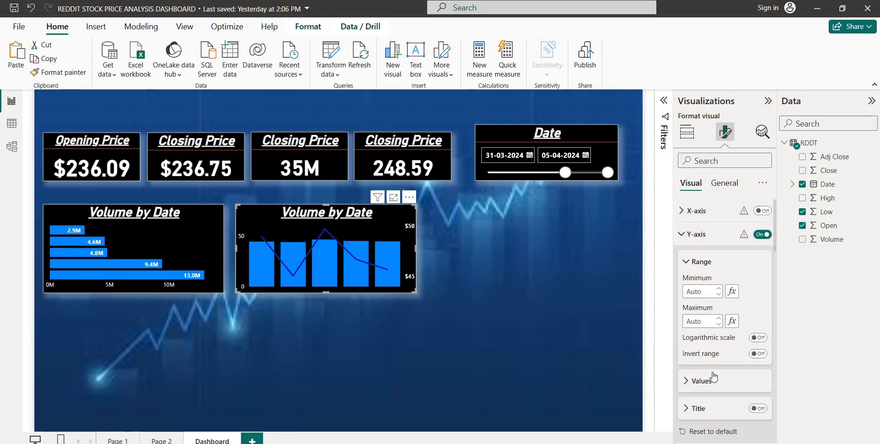
scroll(702, 362, "down", 1)
left_click(694, 349)
scroll(701, 330, "down", 2)
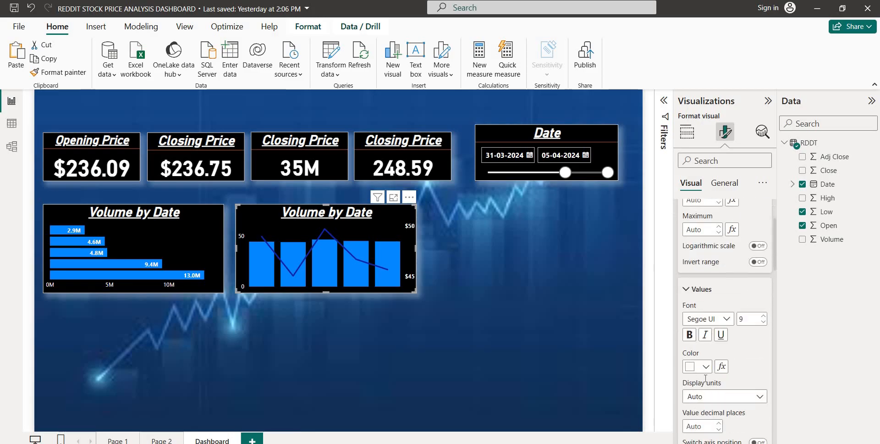
scroll(710, 281, "up", 3)
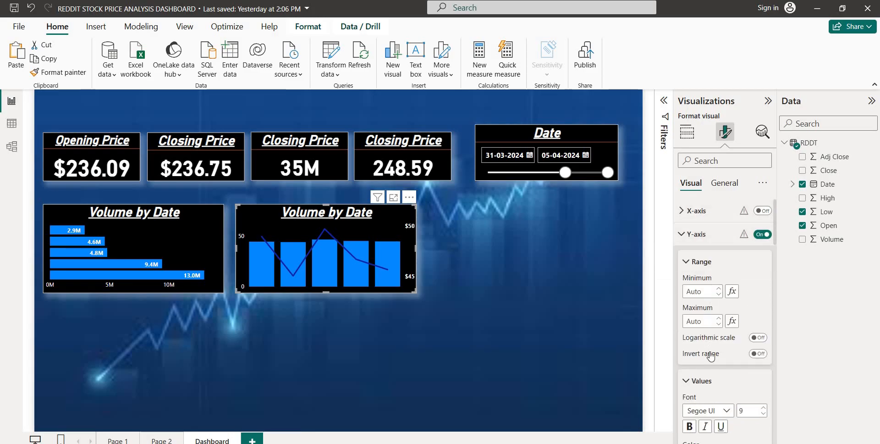
scroll(701, 312, "down", 4)
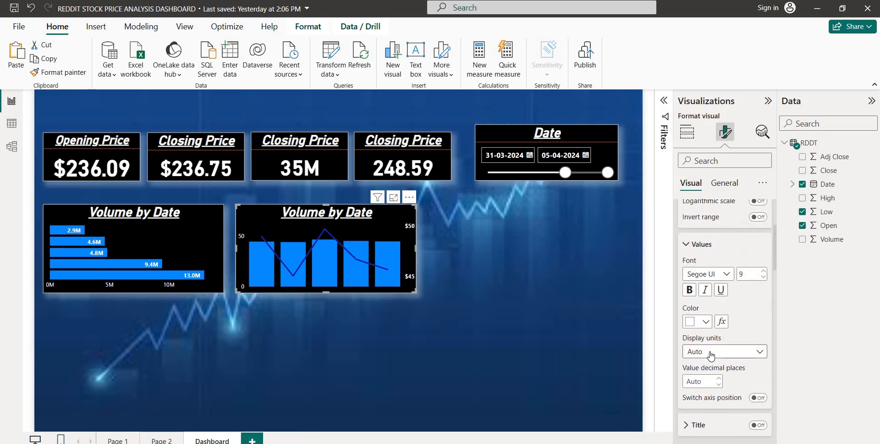
left_click(706, 320)
left_click(707, 321)
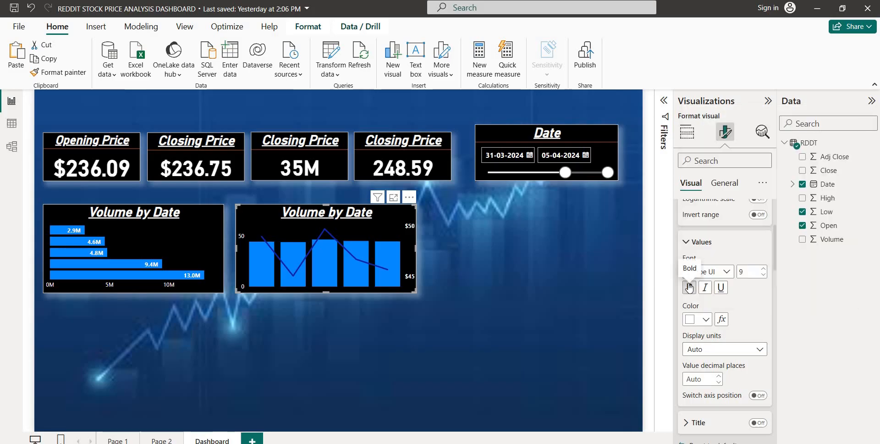
left_click(689, 286)
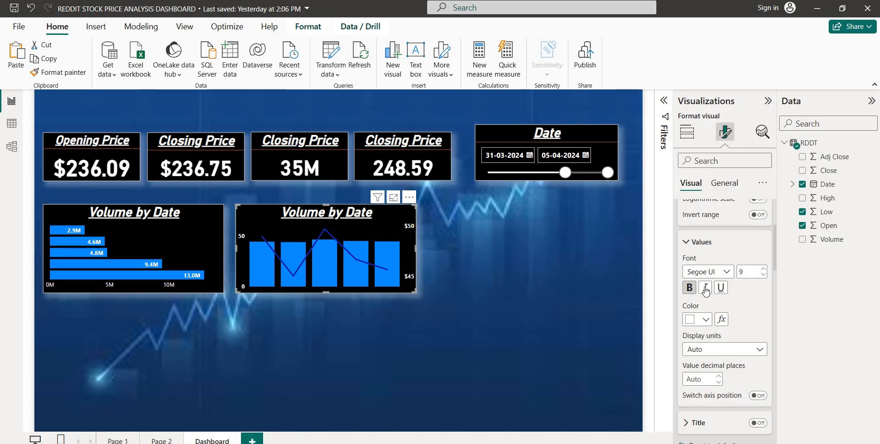
- Turn on the combo chart's legend
scroll(704, 293, "up", 2)
scroll(703, 300, "down", 8)
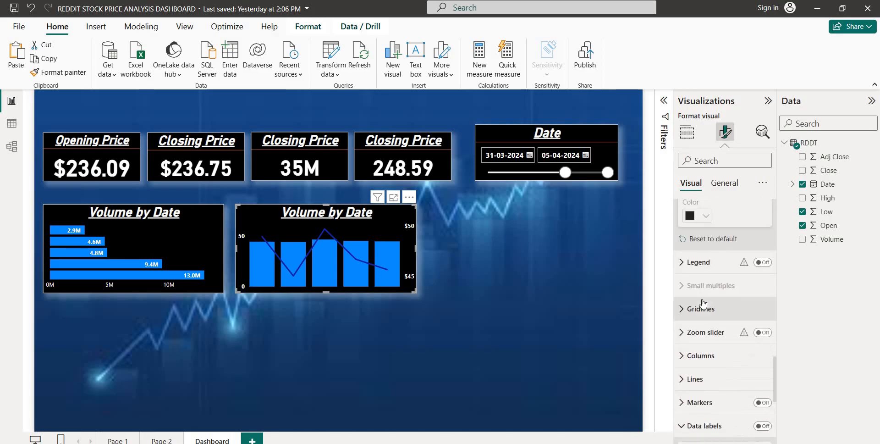
scroll(703, 302, "down", 2)
scroll(704, 307, "up", 1)
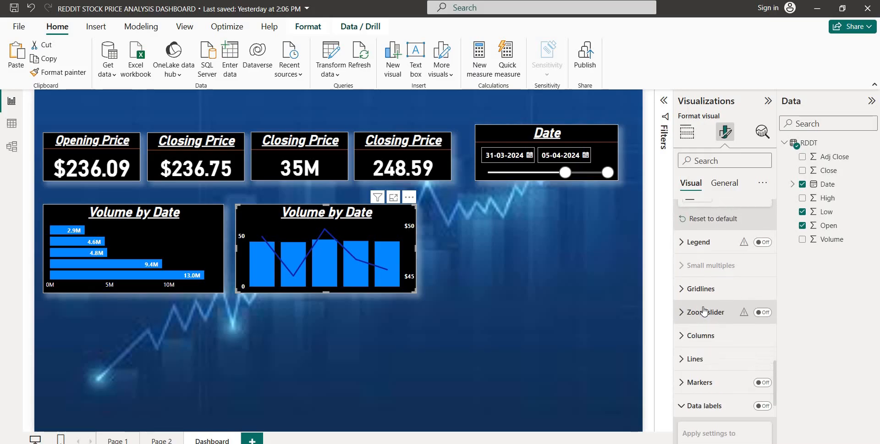
scroll(704, 312, "up", 1)
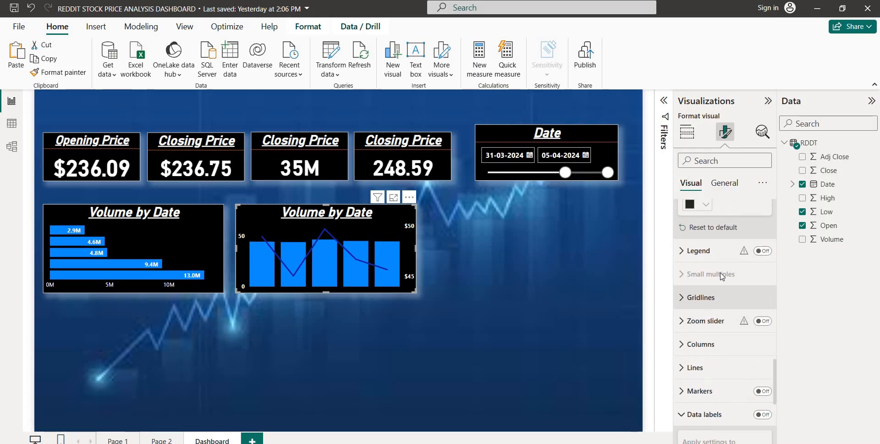
left_click(763, 251)
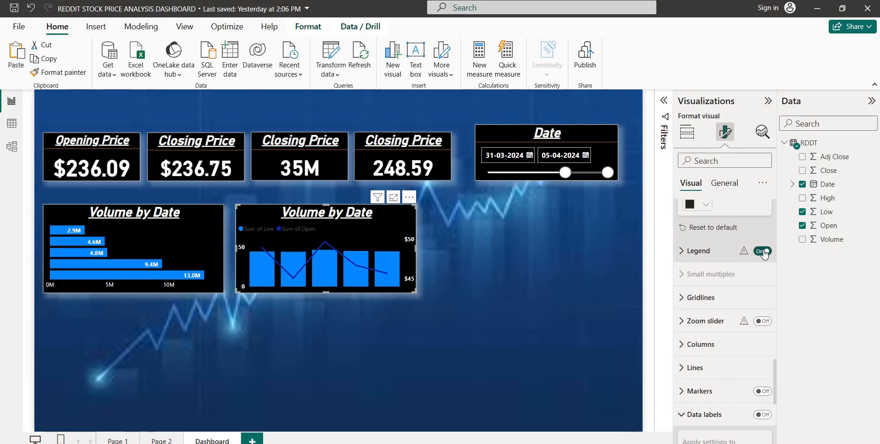
- Format the combo chart's legend text in white bold
left_click(698, 251)
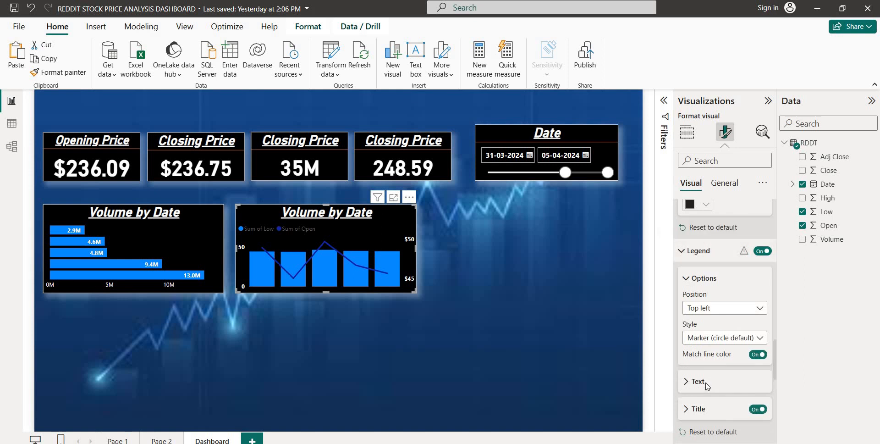
scroll(706, 385, "down", 2)
left_click(697, 337)
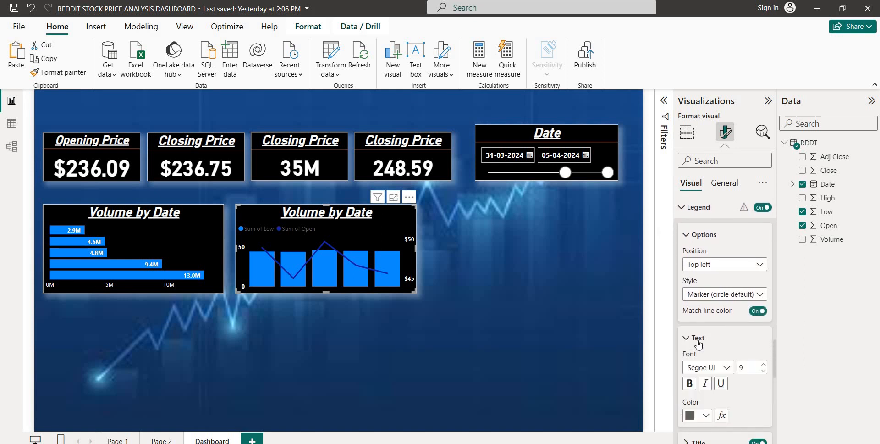
scroll(703, 338, "down", 3)
left_click(706, 330)
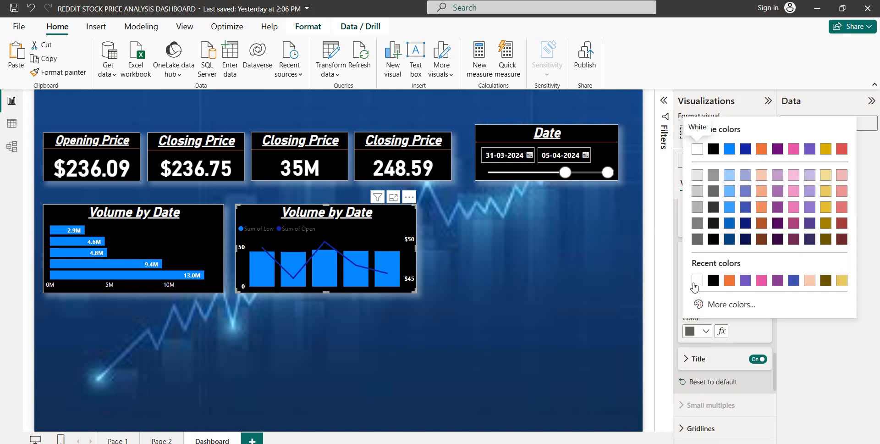
left_click(695, 280)
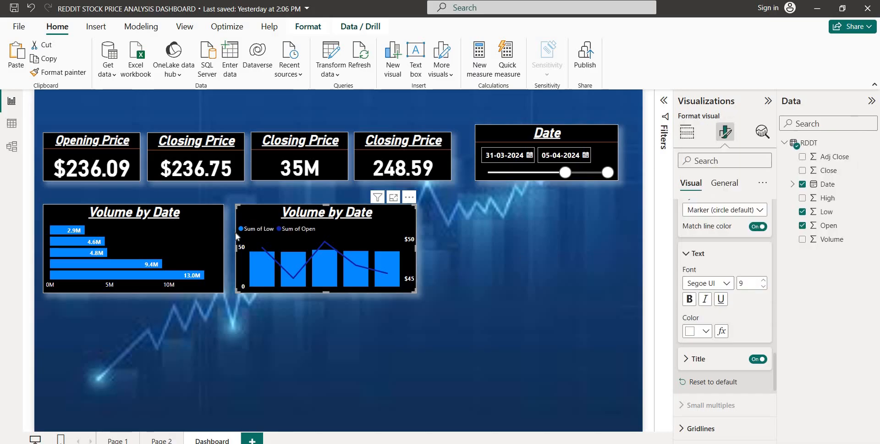
left_click(689, 300)
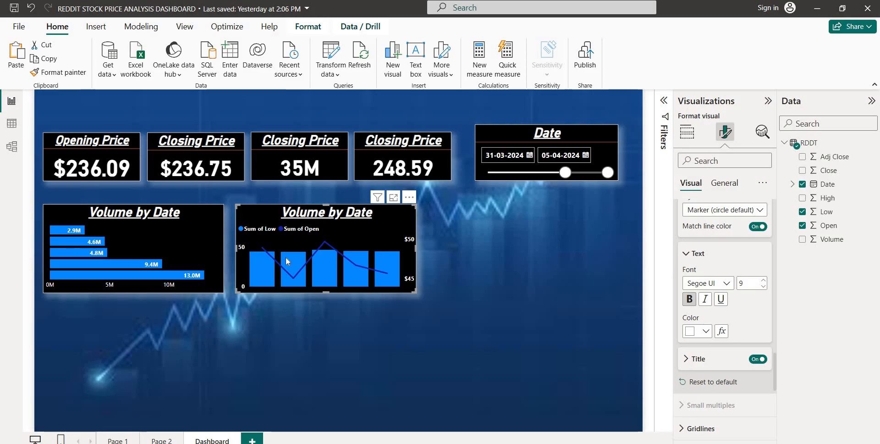
- Move the start of the Date slicer's range to 02-04-2024
left_click_drag(567, 172, 579, 175)
left_click(579, 174)
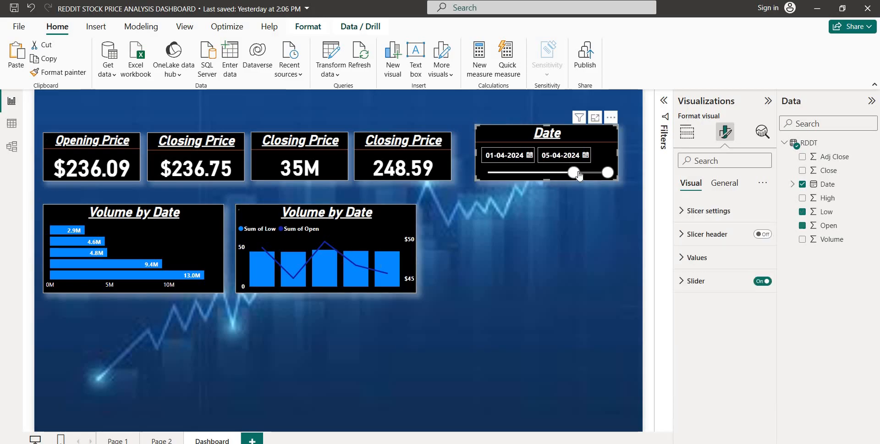
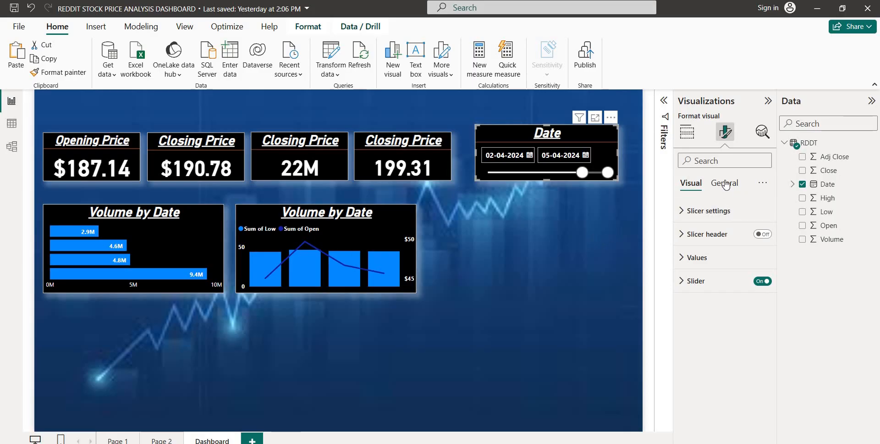
left_click(725, 184)
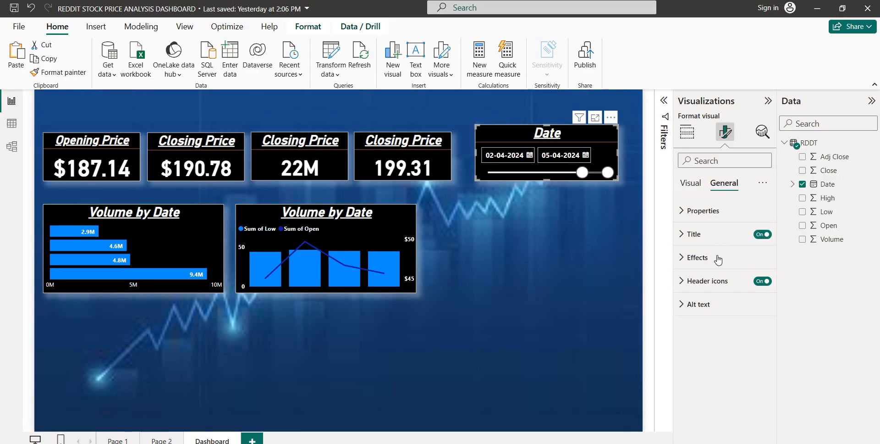
left_click(691, 184)
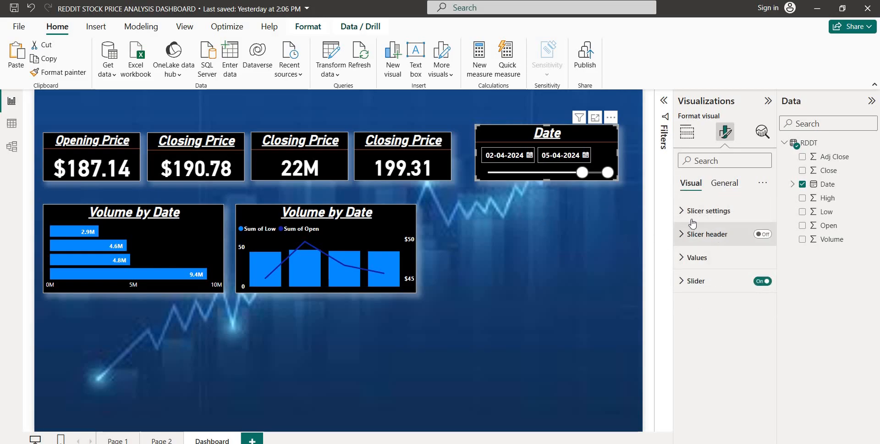
- Change the combo chart's Sum of Open line color to white
left_click(383, 218)
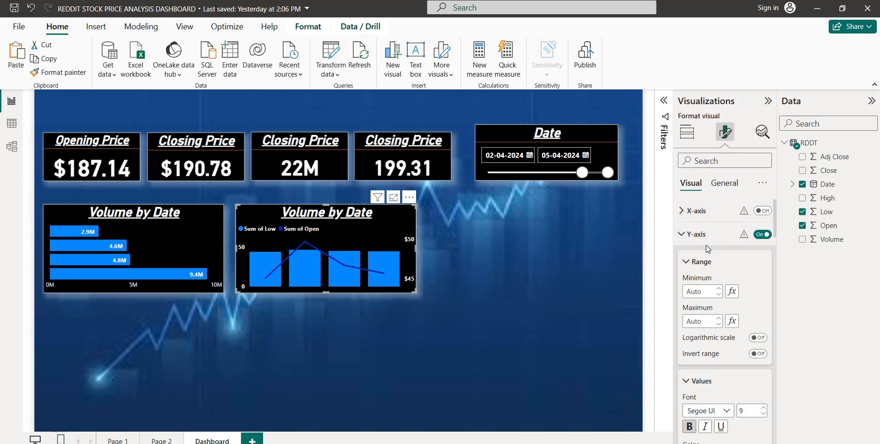
scroll(709, 242, "down", 5)
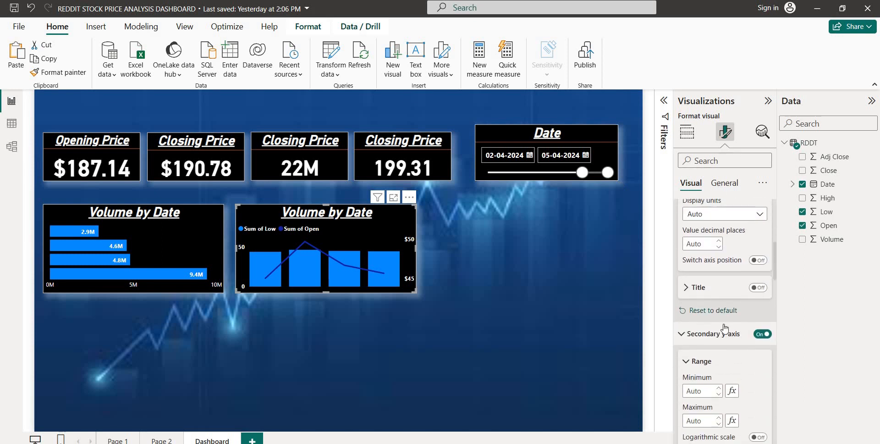
scroll(724, 328, "down", 7)
scroll(724, 328, "down", 10)
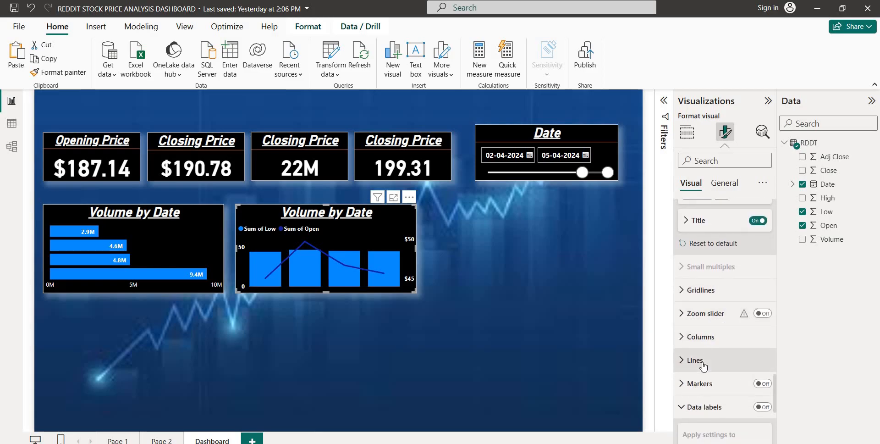
left_click(710, 359)
scroll(708, 348, "down", 3)
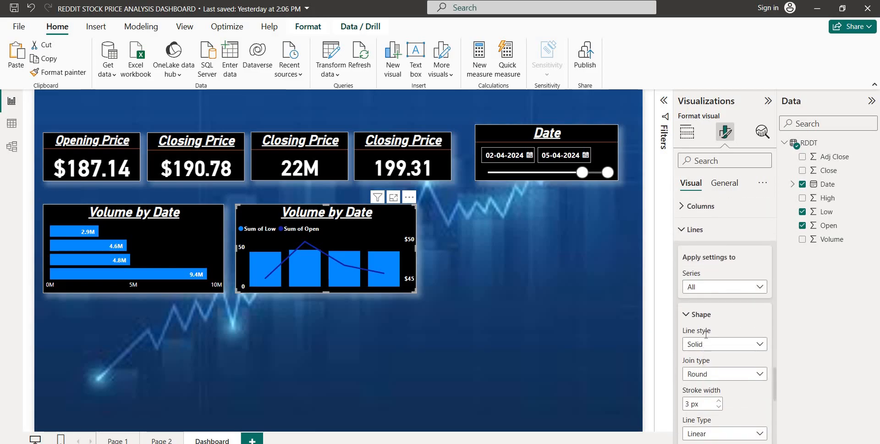
scroll(706, 335, "down", 3)
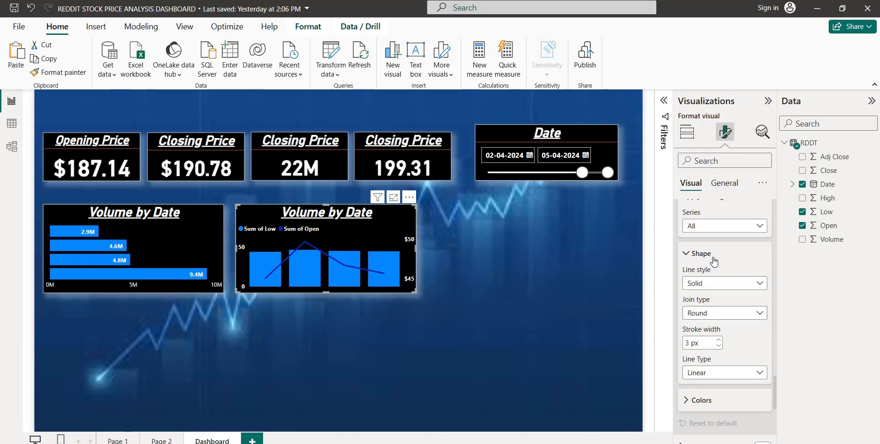
scroll(707, 298, "down", 3)
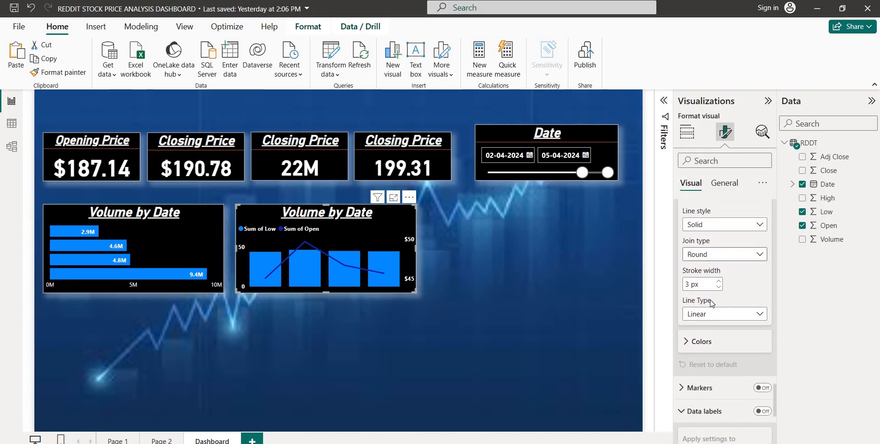
left_click(697, 337)
scroll(699, 321, "down", 3)
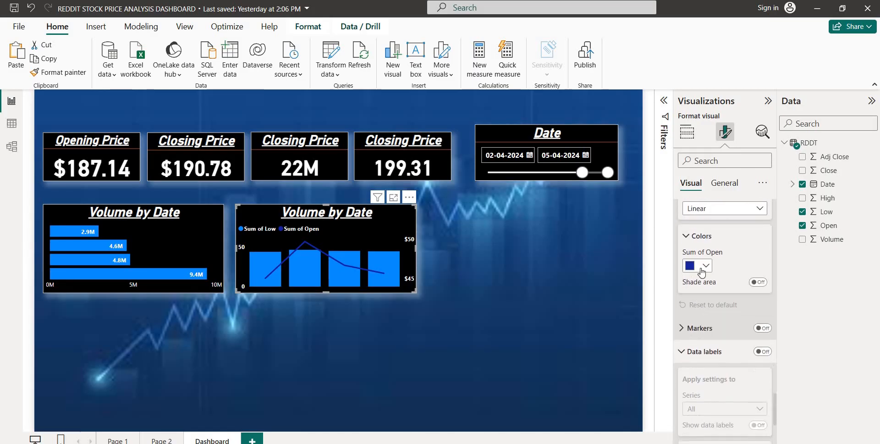
left_click(701, 264)
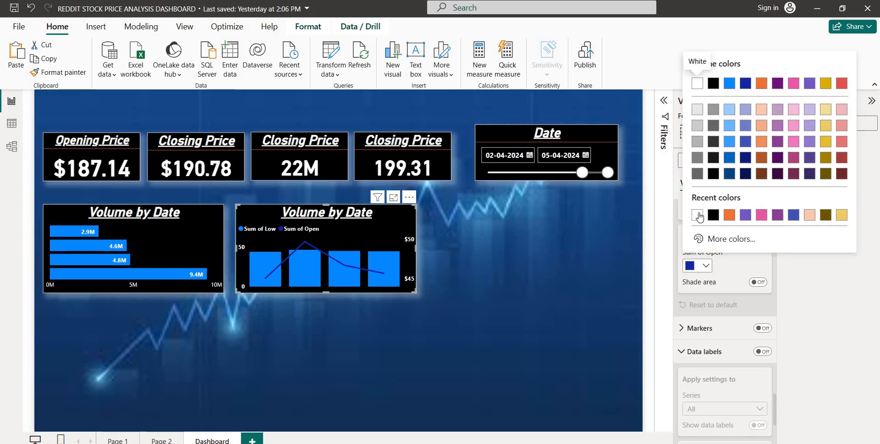
left_click(697, 213)
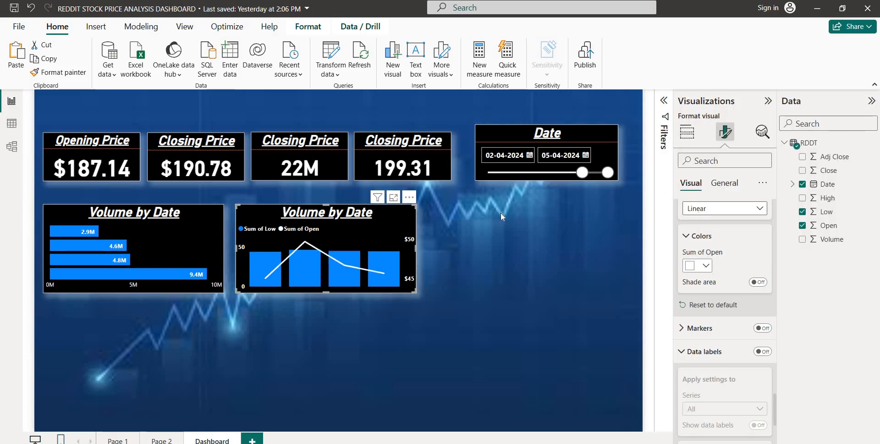
scroll(726, 337, "down", 3)
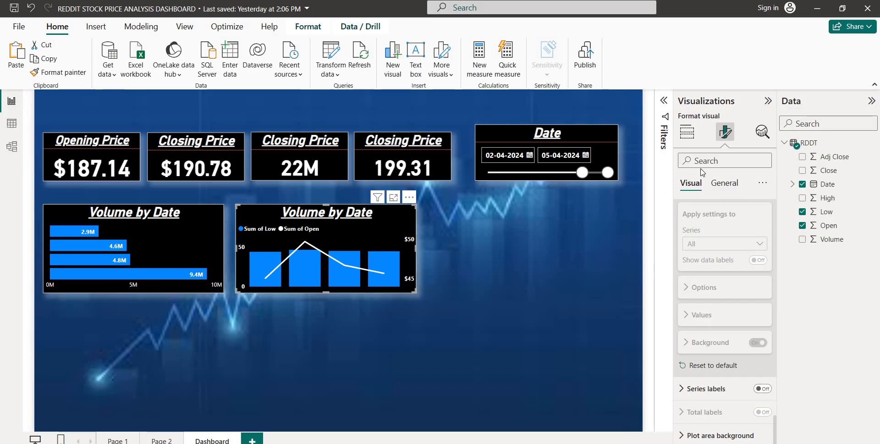
- Add a line chart beside the combo chart, below the Date slicer, with Close on the y-axis and Date on the x-axis
left_click(570, 228)
left_click(689, 133)
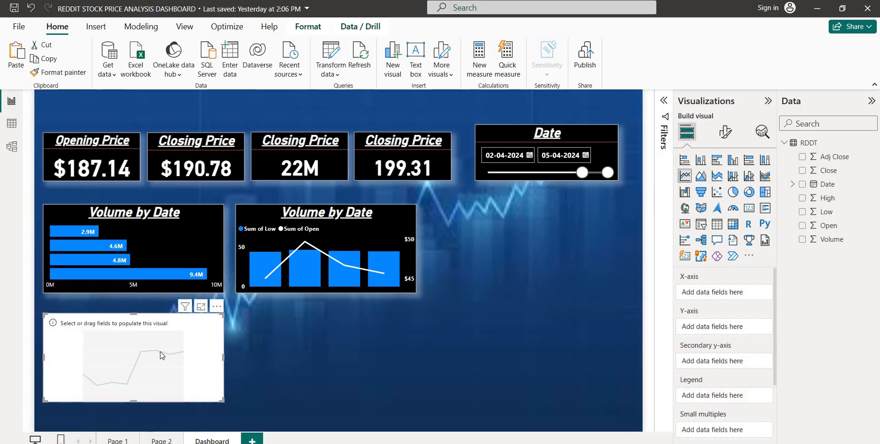
left_click_drag(195, 358, 616, 180)
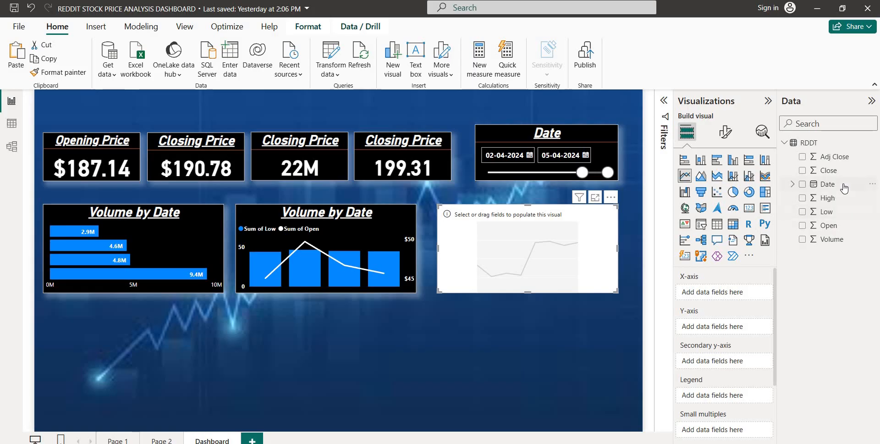
left_click_drag(827, 170, 726, 333)
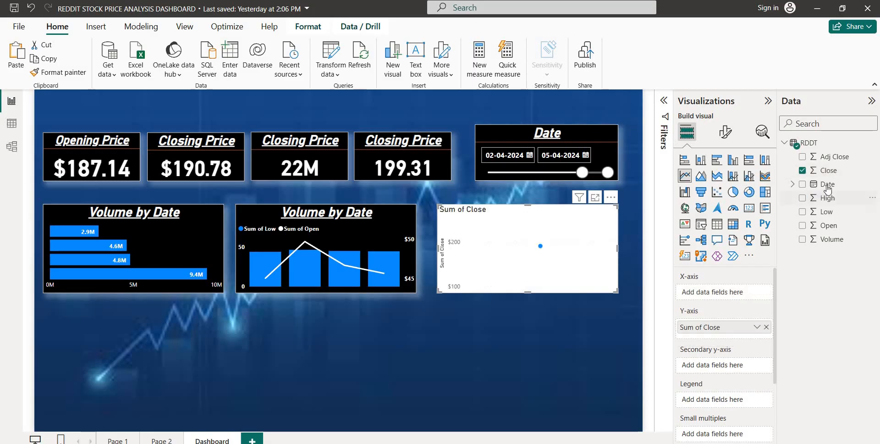
left_click_drag(830, 187, 725, 299)
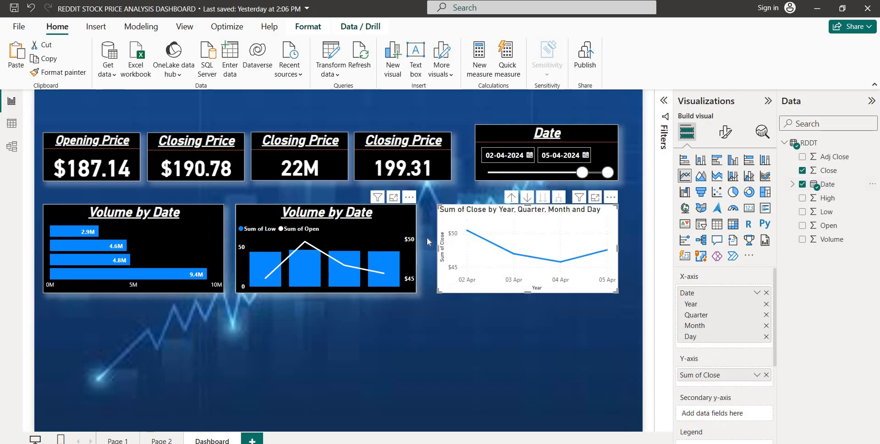
- Copy the combo chart's formatting onto the closing price line chart with the Format painter
left_click(264, 233)
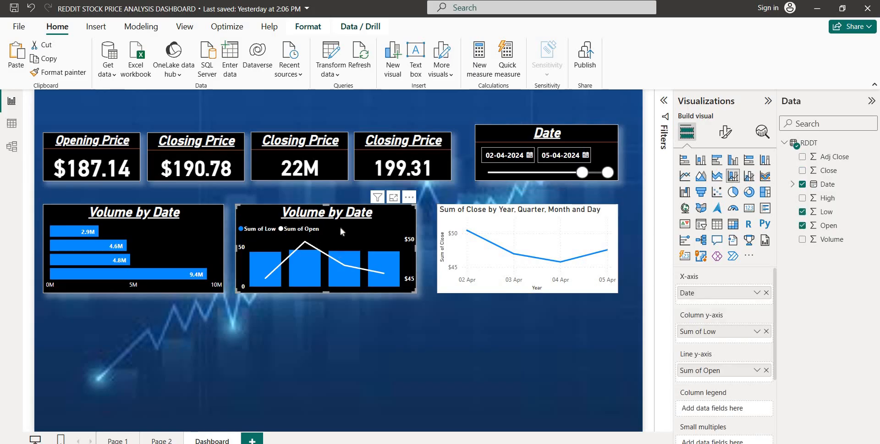
left_click(61, 76)
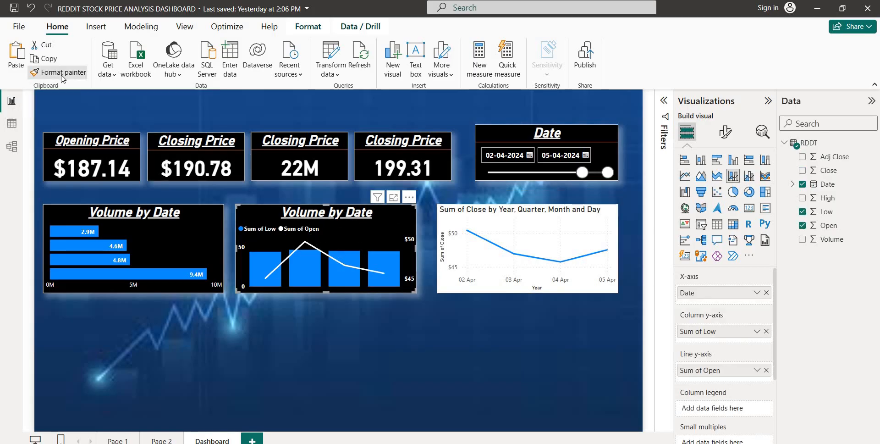
left_click(541, 230)
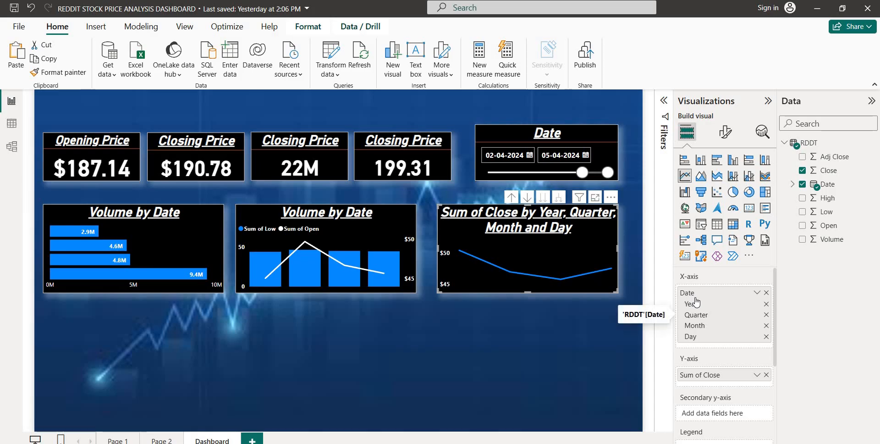
- Change the line chart's title text to "Closing Price By Dats"
left_click(726, 134)
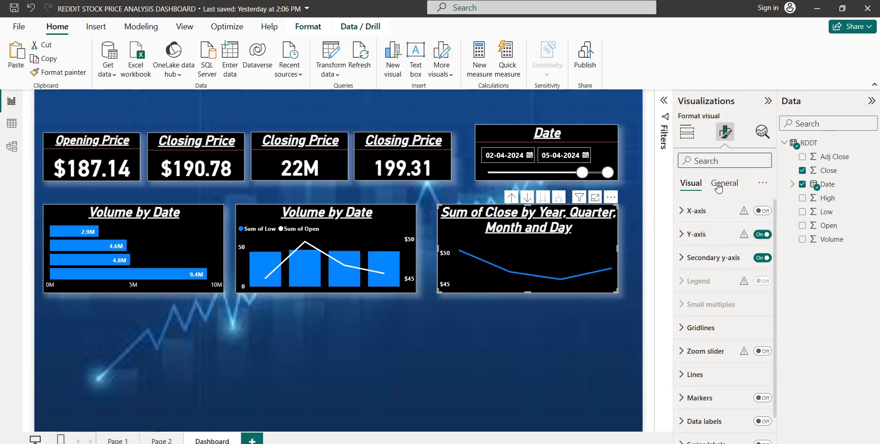
left_click(718, 185)
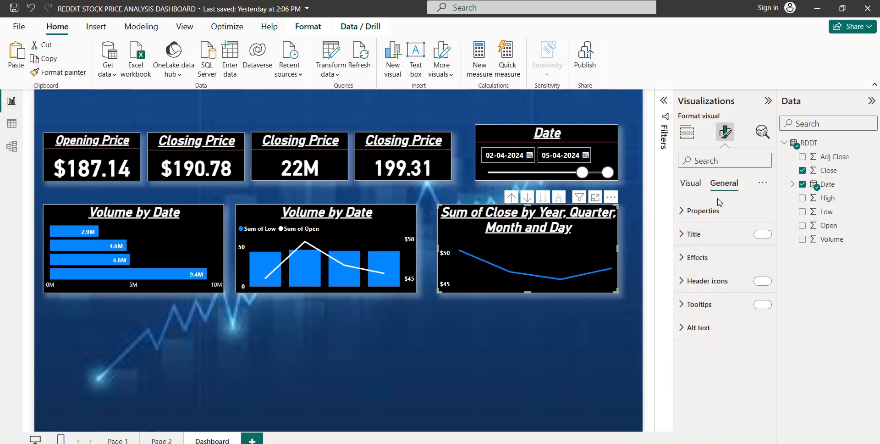
left_click(706, 236)
triple_click(704, 290)
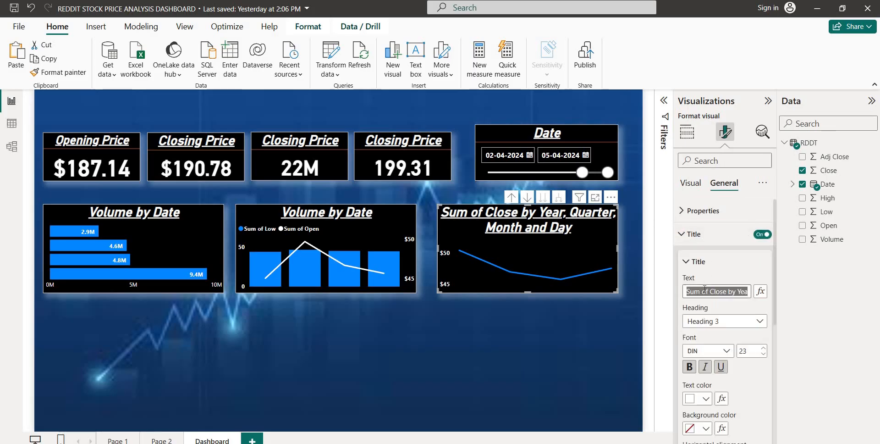
type("Closing Pri")
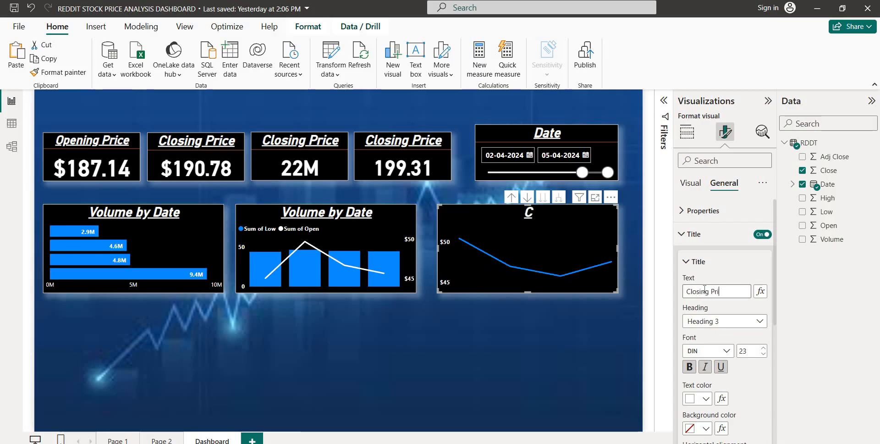
type("ce By")
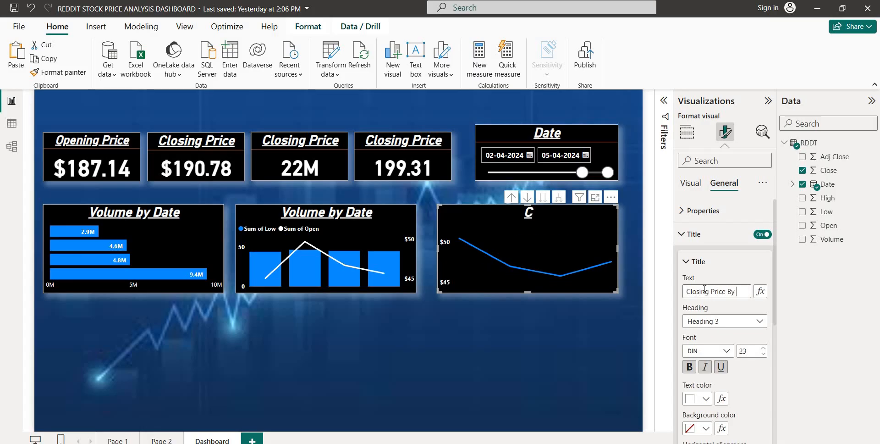
type(" Dats")
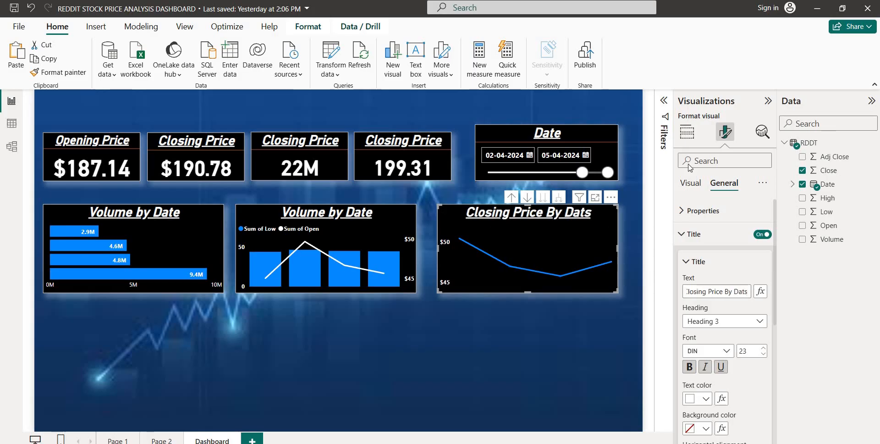
- Turn on data labels for the closing price line chart and color their values white
left_click(688, 186)
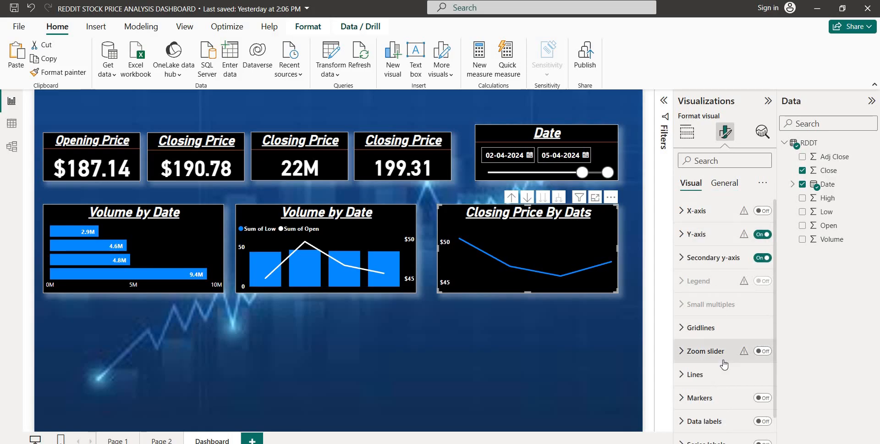
scroll(724, 362, "down", 1)
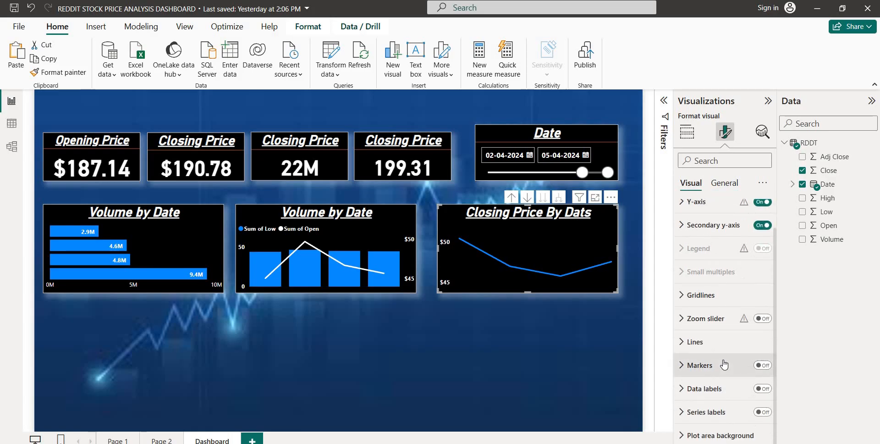
left_click(764, 388)
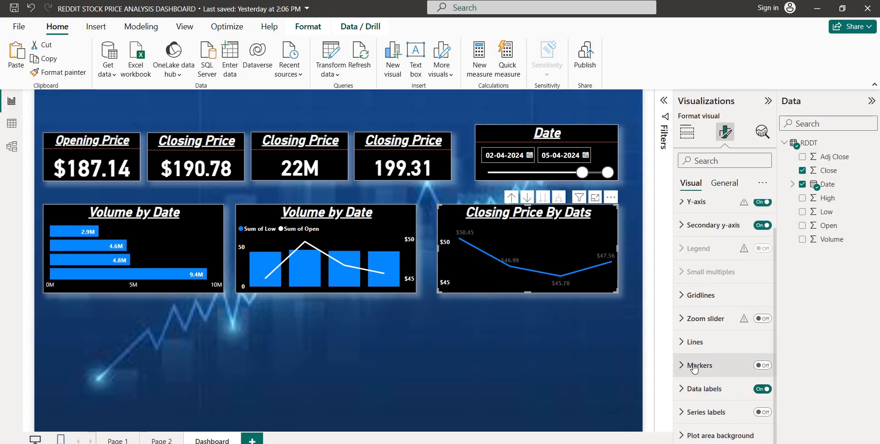
left_click(703, 388)
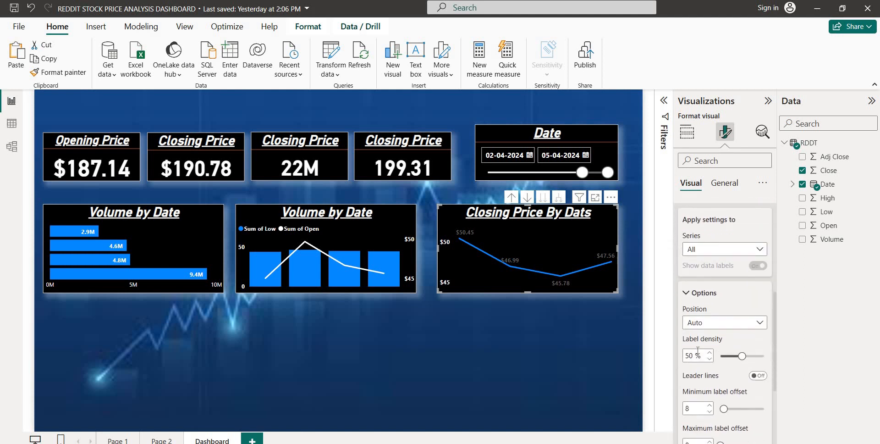
scroll(712, 378, "down", 3)
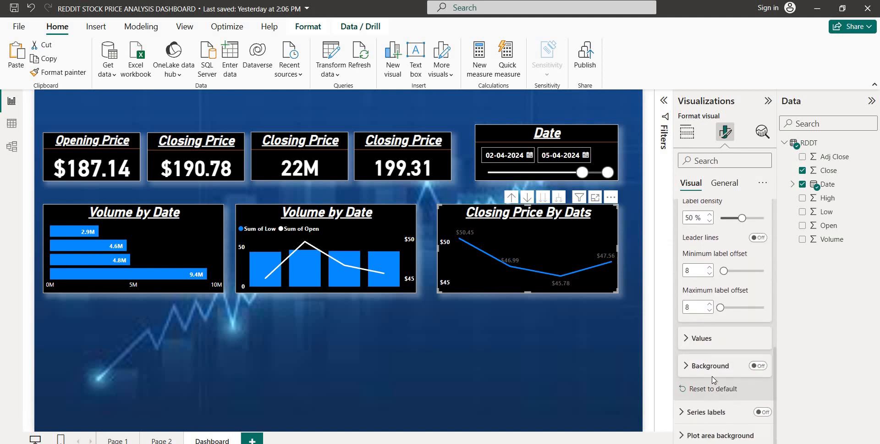
left_click(690, 339)
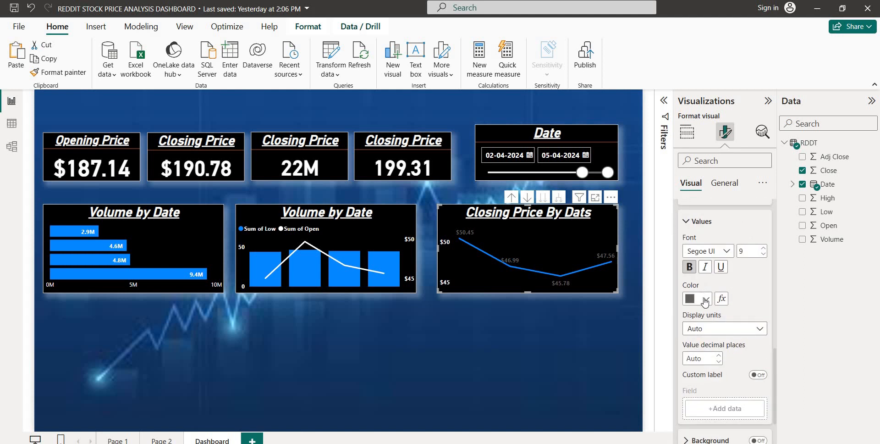
left_click(706, 301)
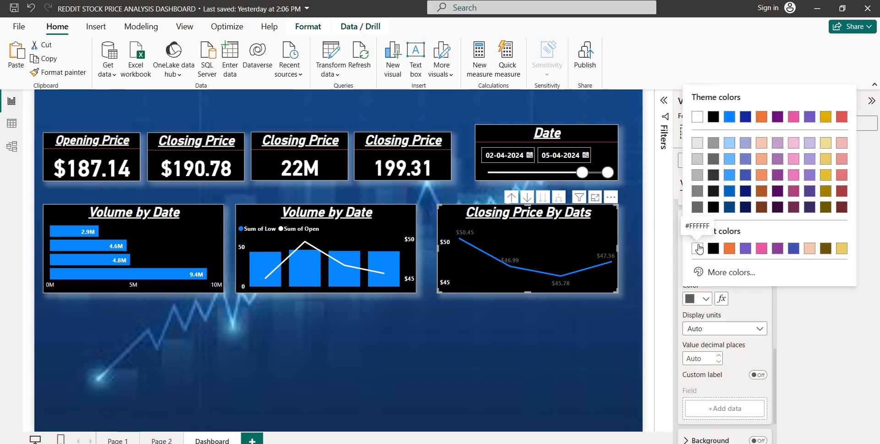
left_click(698, 247)
left_click(695, 270)
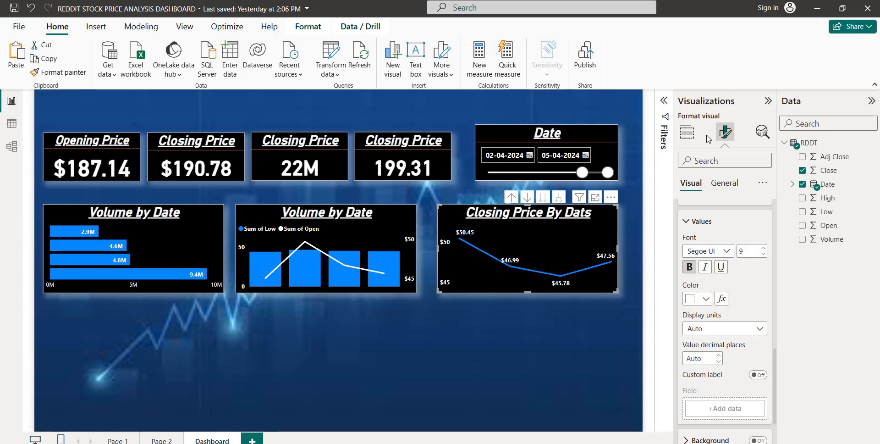
- Convert the closing price line chart to an area chart and deselect it
left_click(685, 133)
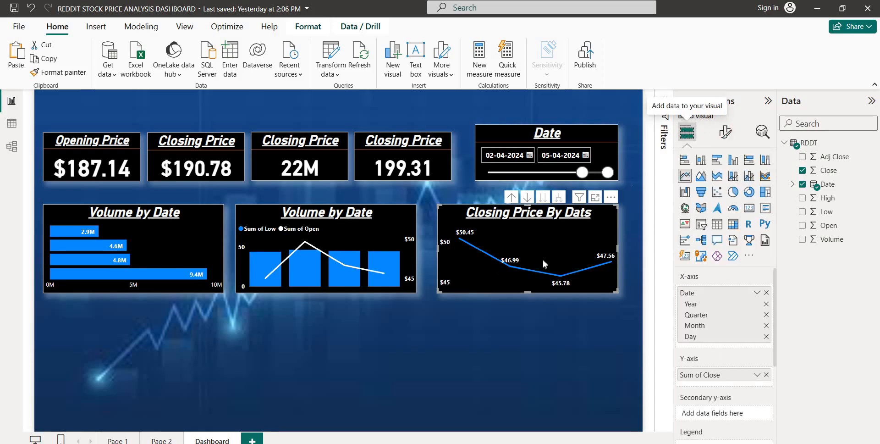
left_click(701, 176)
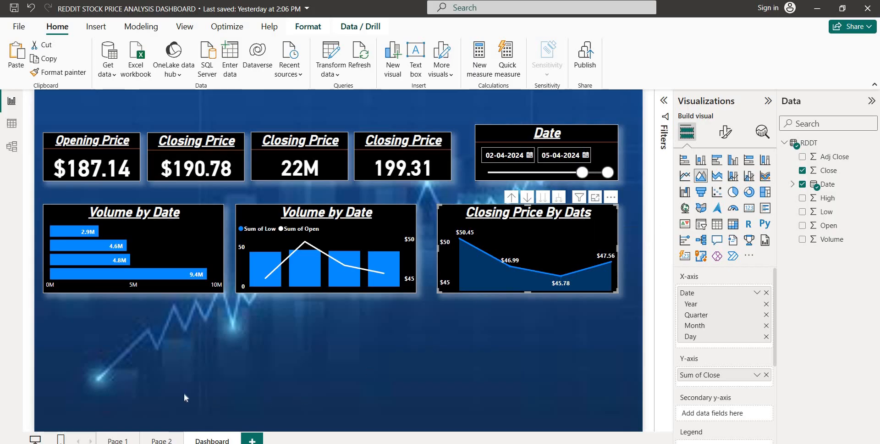
left_click(166, 390)
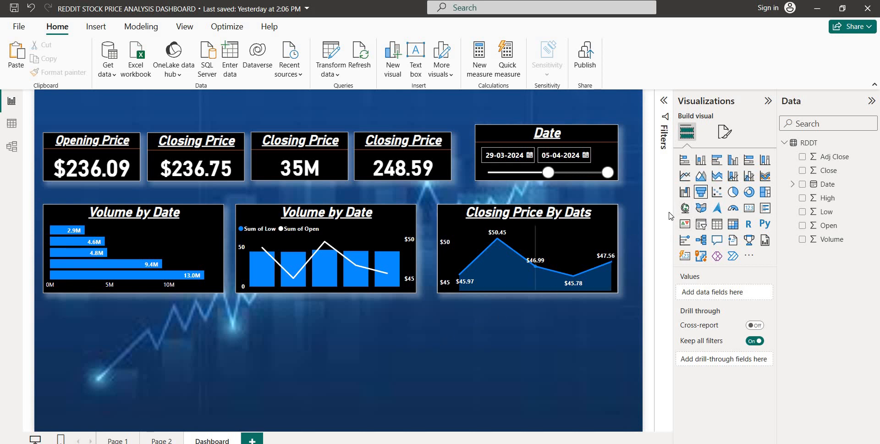
- Add a funnel chart with only the Day level of Date as category and Volume as values
left_click(701, 193)
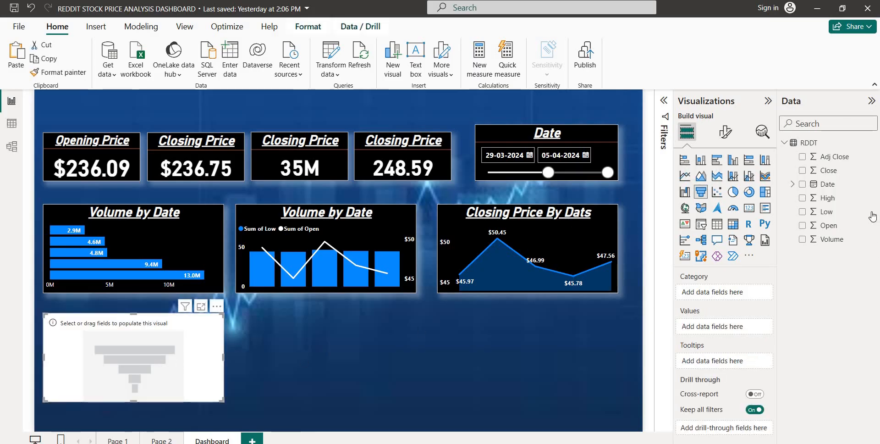
left_click_drag(833, 185, 763, 293)
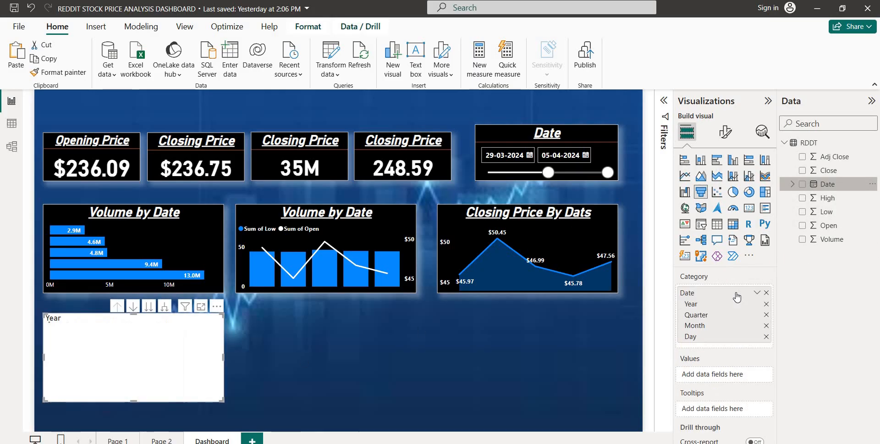
left_click(767, 304)
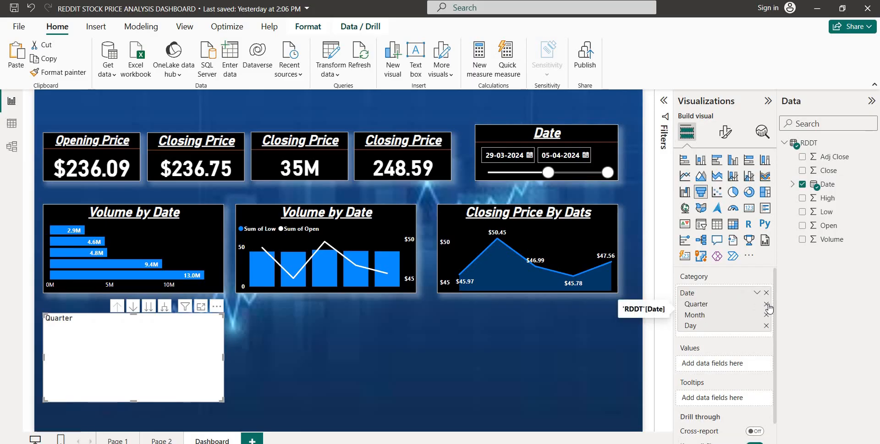
left_click(766, 304)
left_click(766, 304)
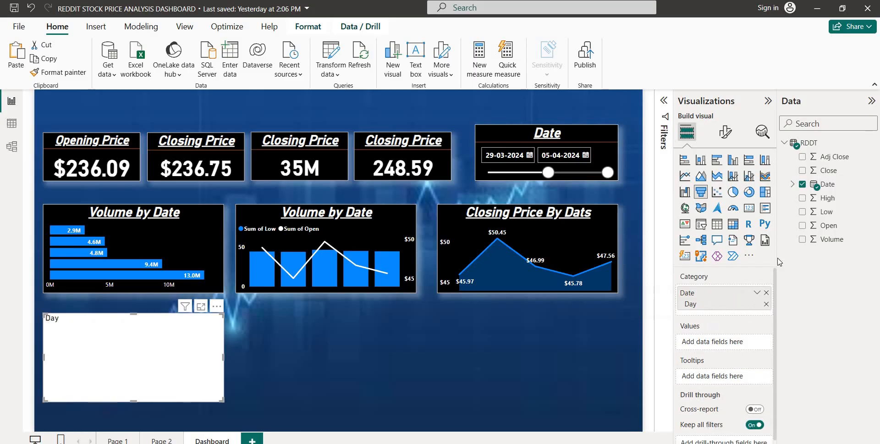
left_click_drag(832, 240, 732, 344)
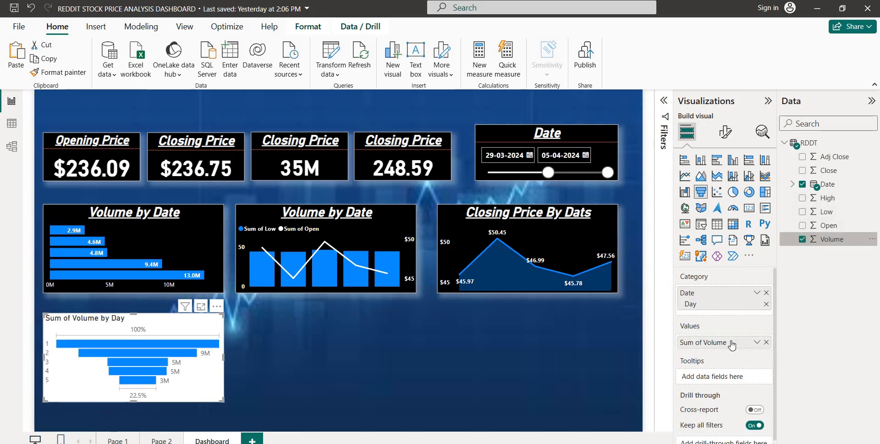
- Copy the Volume by Date bar chart's formatting onto the funnel chart with the Format painter
left_click(198, 238)
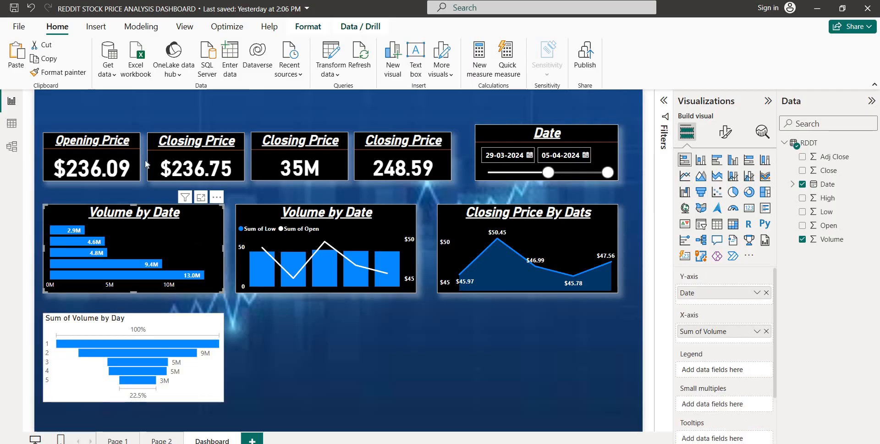
left_click(61, 74)
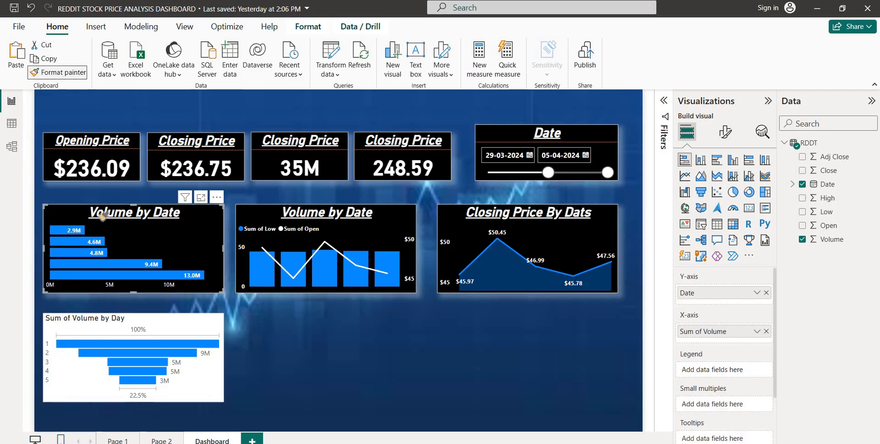
left_click(112, 355)
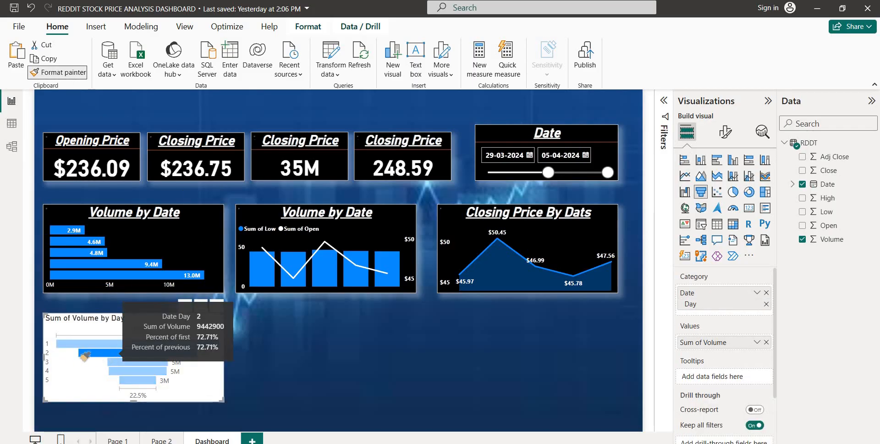
left_click(62, 365)
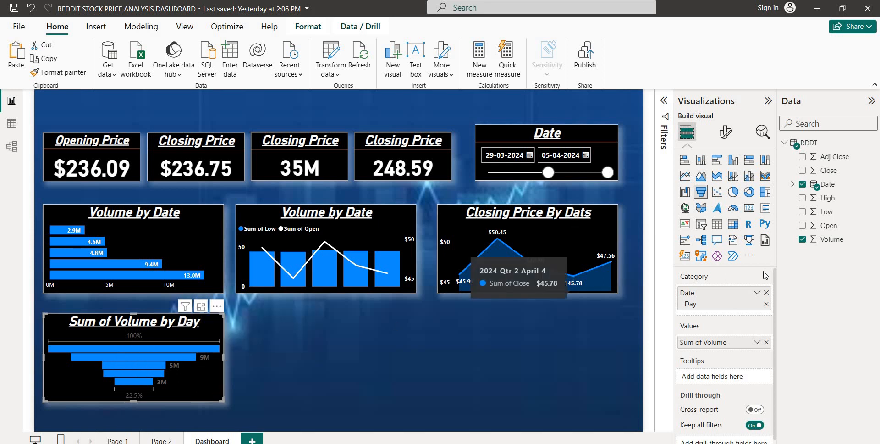
- Change the funnel chart's default bar color to orange and try its category labels on and off
left_click(728, 132)
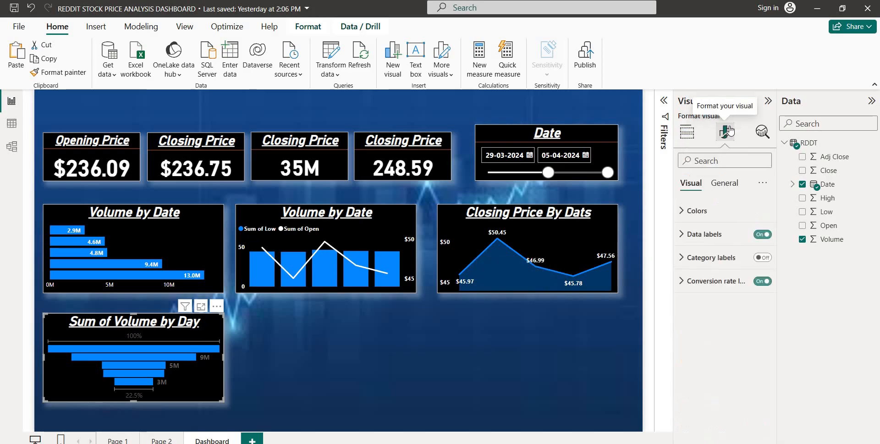
left_click(697, 212)
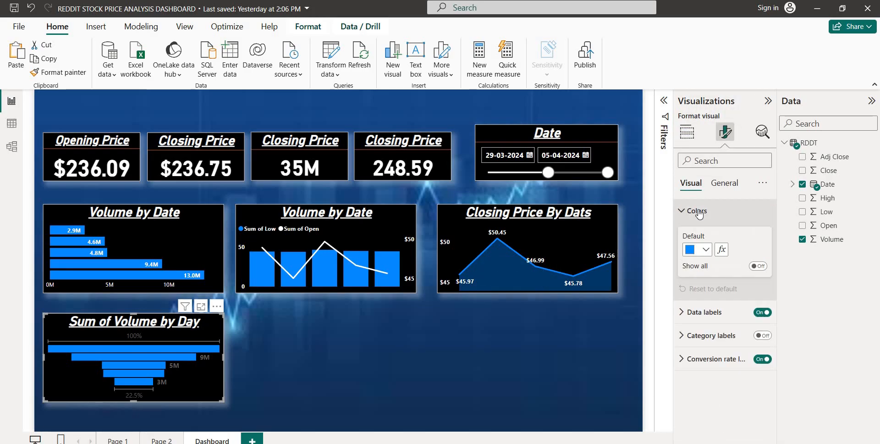
left_click(706, 251)
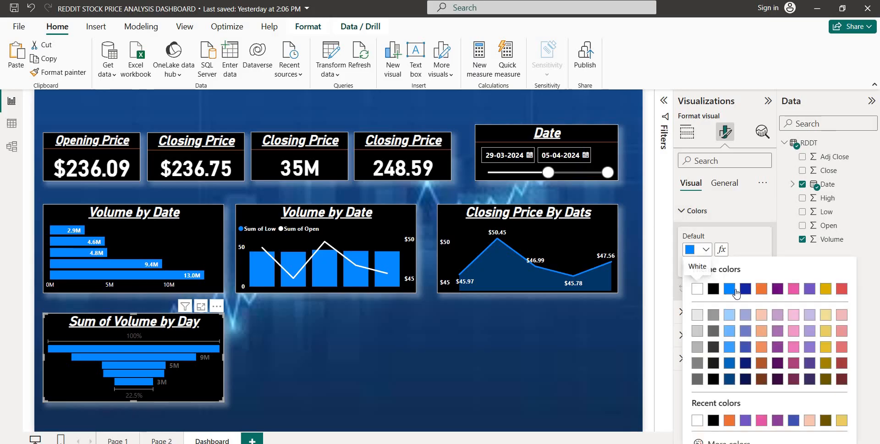
left_click(761, 290)
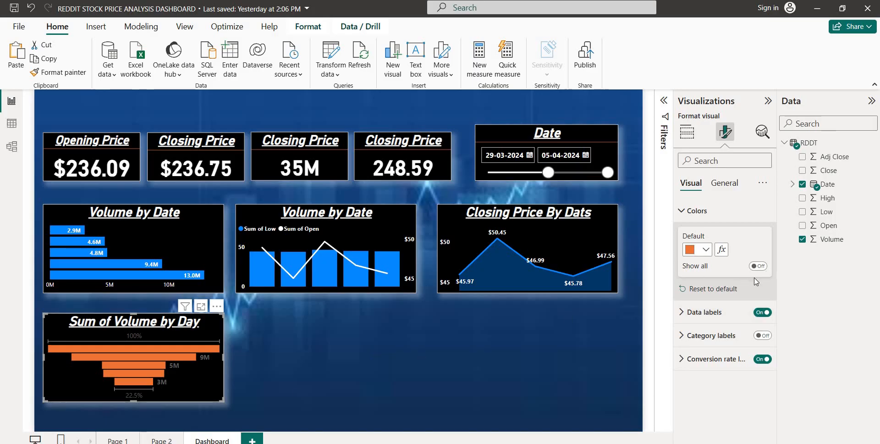
left_click(762, 336)
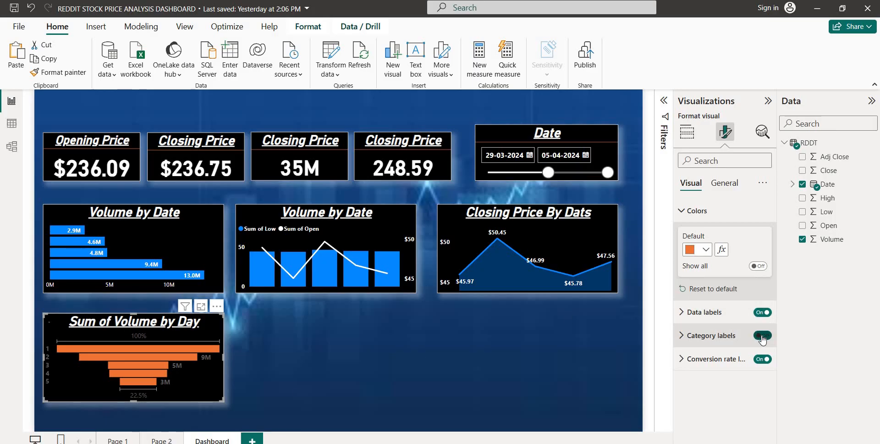
left_click(762, 337)
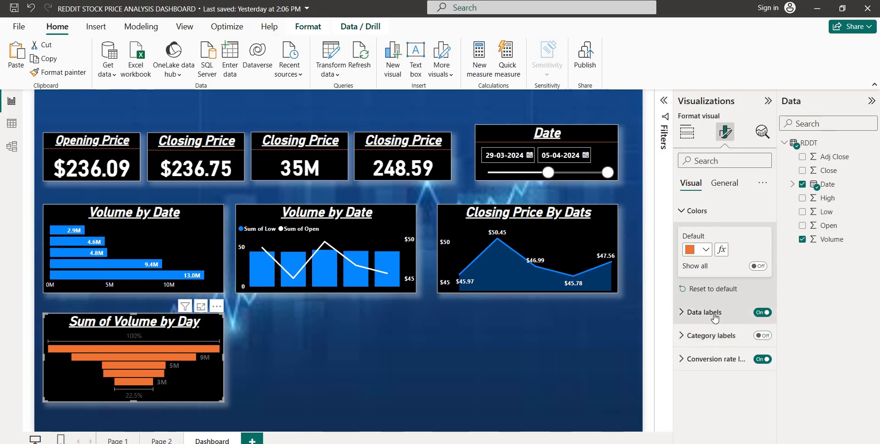
- Position the funnel chart's data labels at Inside center and set their value text color to white
left_click(688, 316)
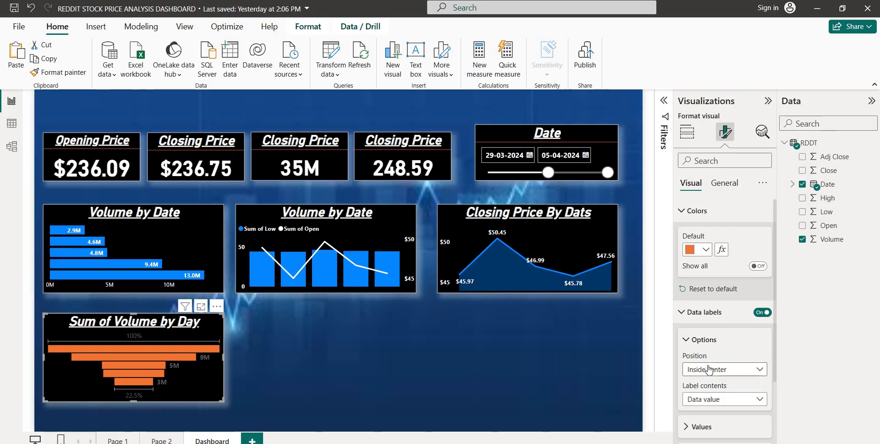
scroll(709, 368, "down", 2)
left_click(741, 302)
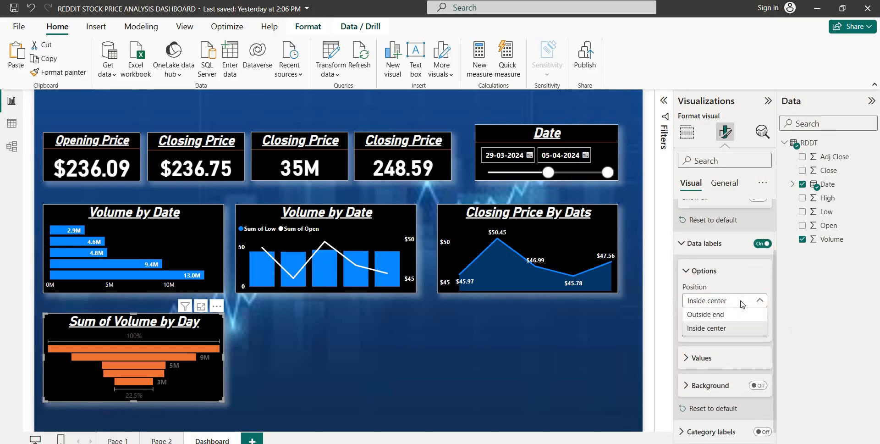
left_click(727, 328)
left_click(699, 338)
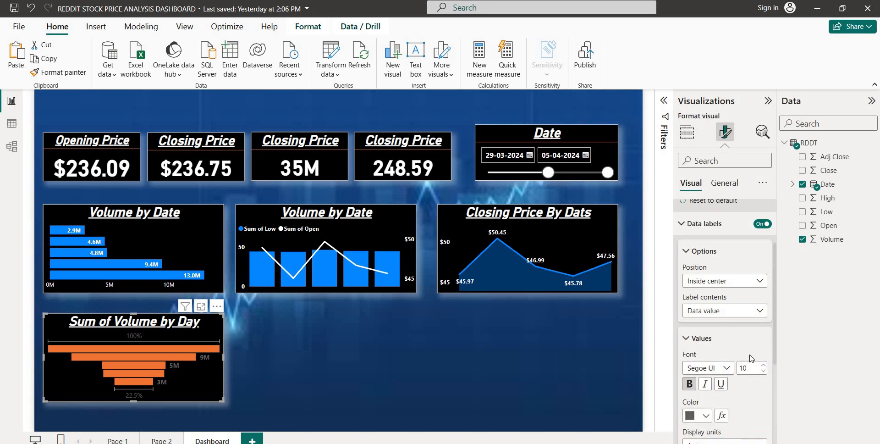
scroll(706, 284, "down", 3)
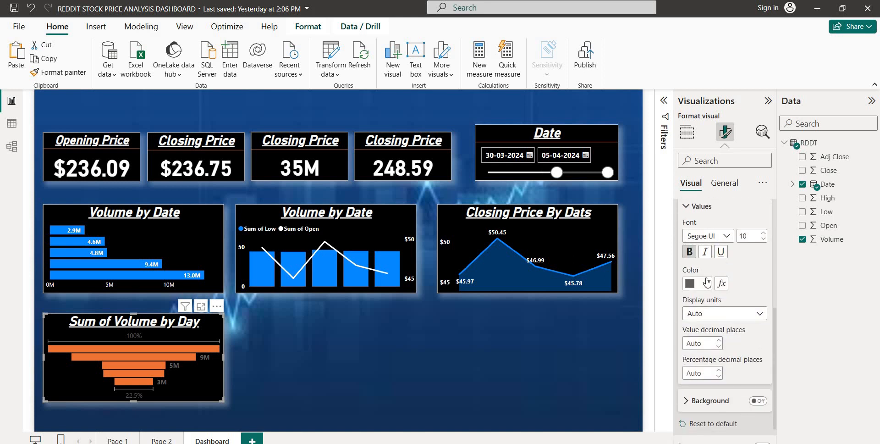
left_click(707, 282)
left_click(699, 234)
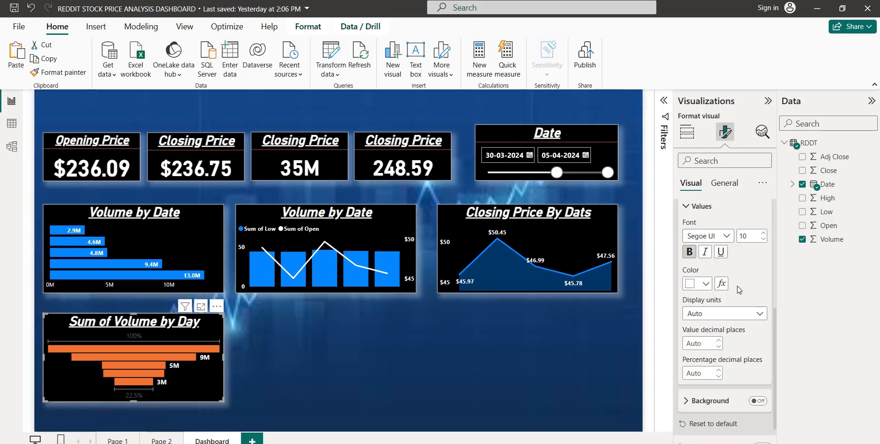
- Turn off the funnel chart's conversion rate labels and change its default bar color to pink
scroll(737, 289, "down", 1)
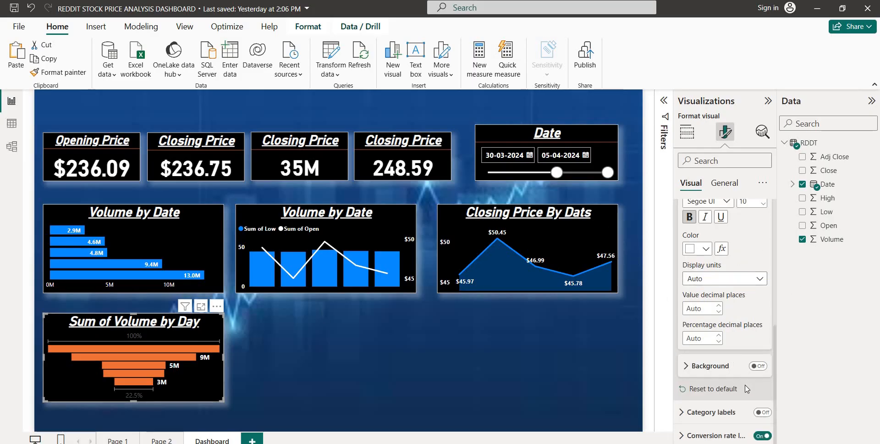
left_click(764, 435)
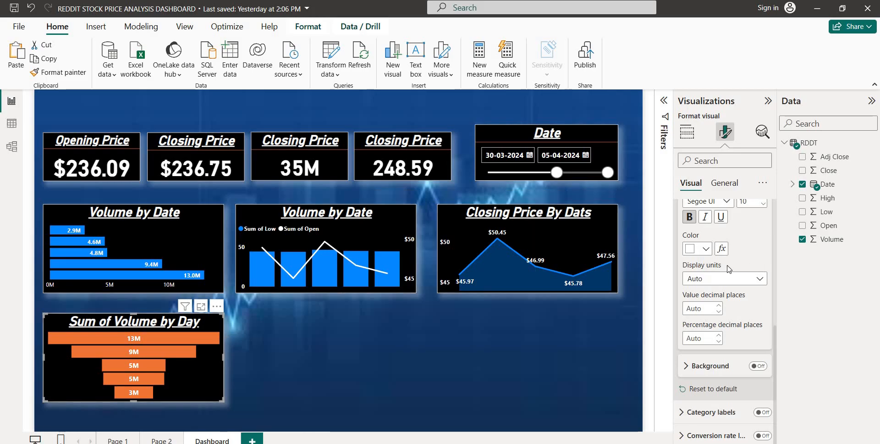
scroll(729, 269, "up", 5)
left_click(705, 250)
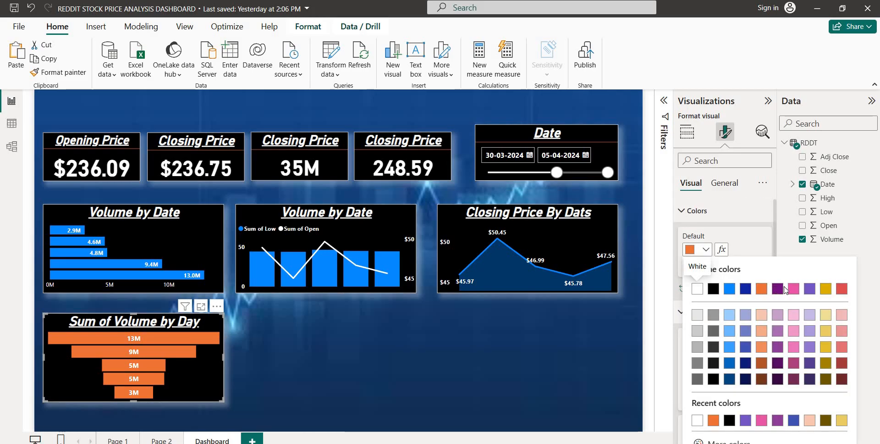
left_click(793, 289)
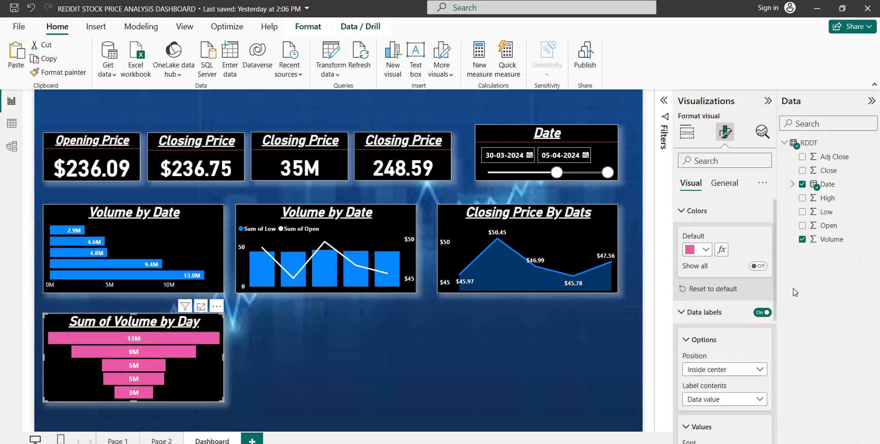
- Change the default column color of the Low/Open combo chart to light yellow
left_click(400, 217)
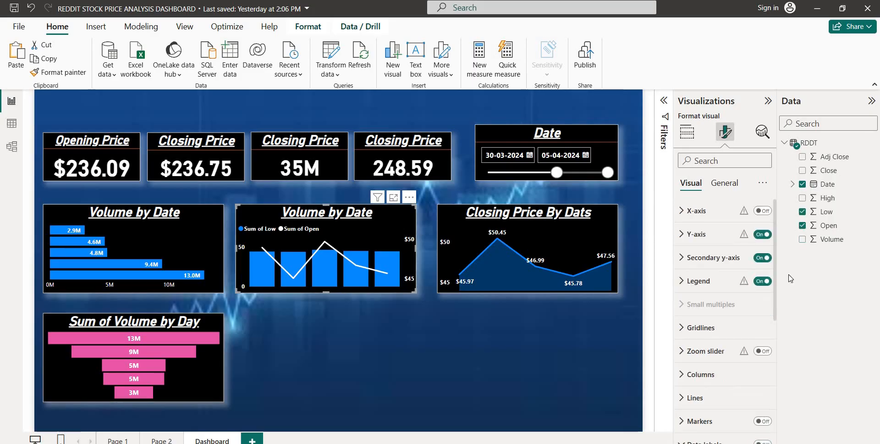
scroll(700, 335, "down", 2)
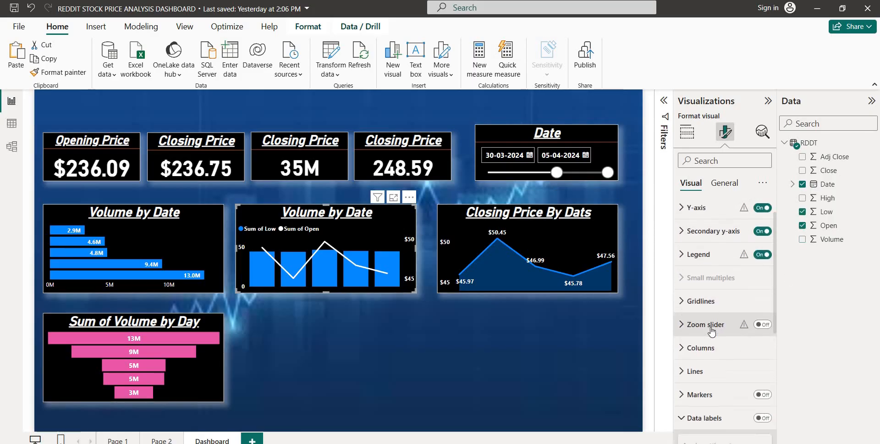
left_click(699, 335)
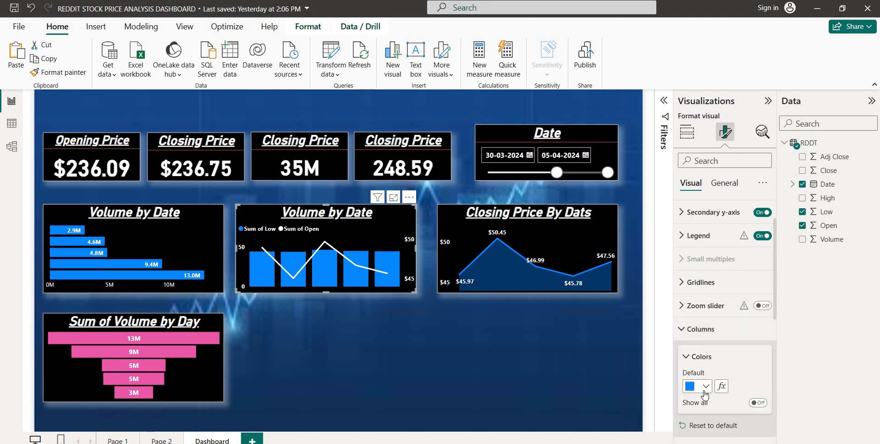
left_click(704, 388)
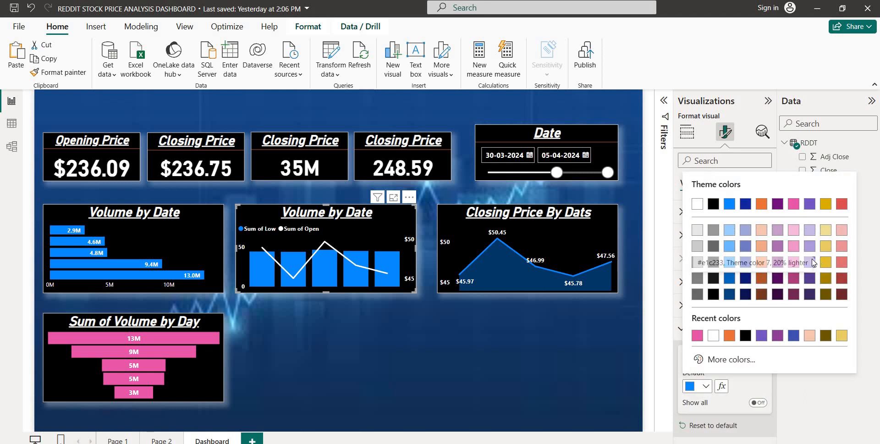
left_click(825, 231)
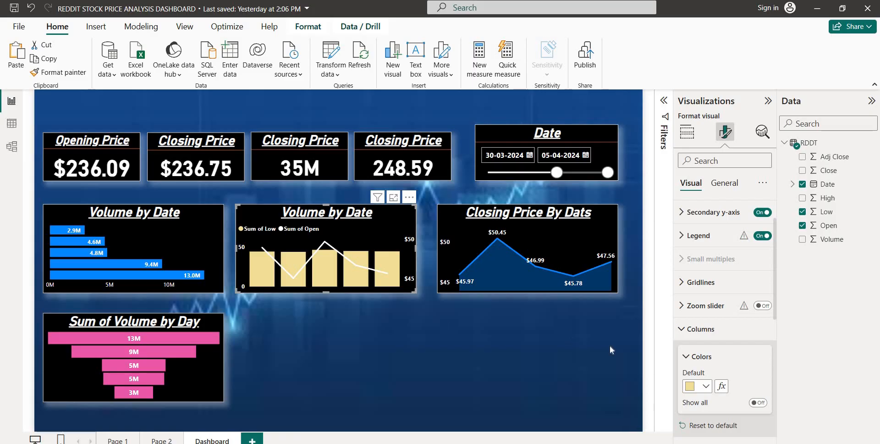
- Show individual column colors for the combo chart, making 02 April 2024 purple and 03 April 2024 light lavender
scroll(730, 359, "down", 2)
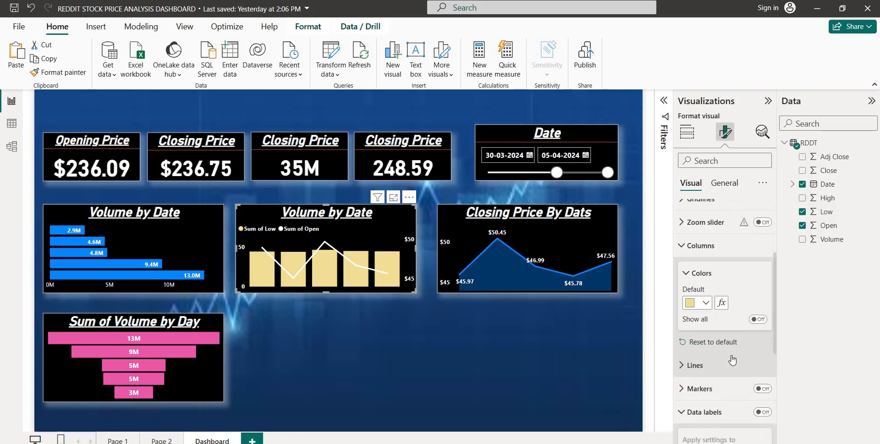
left_click(758, 323)
scroll(708, 325, "down", 1)
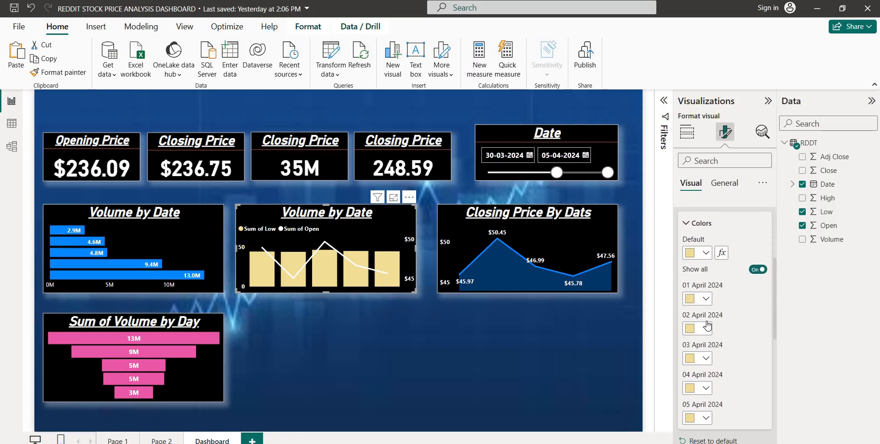
left_click(706, 328)
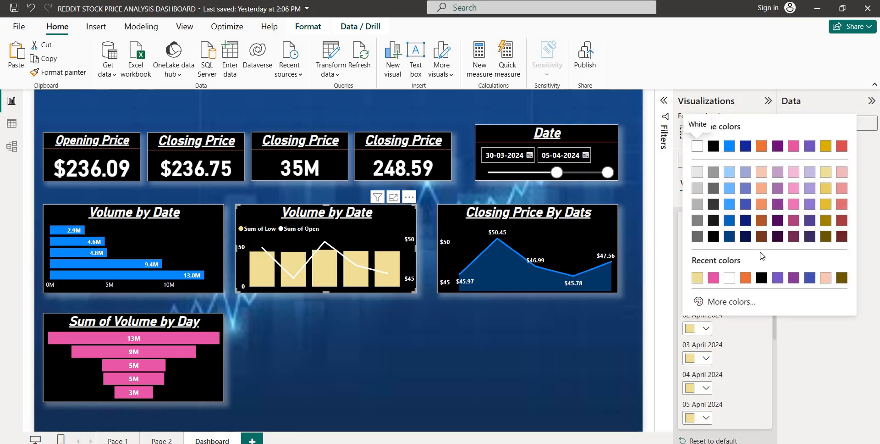
left_click(777, 212)
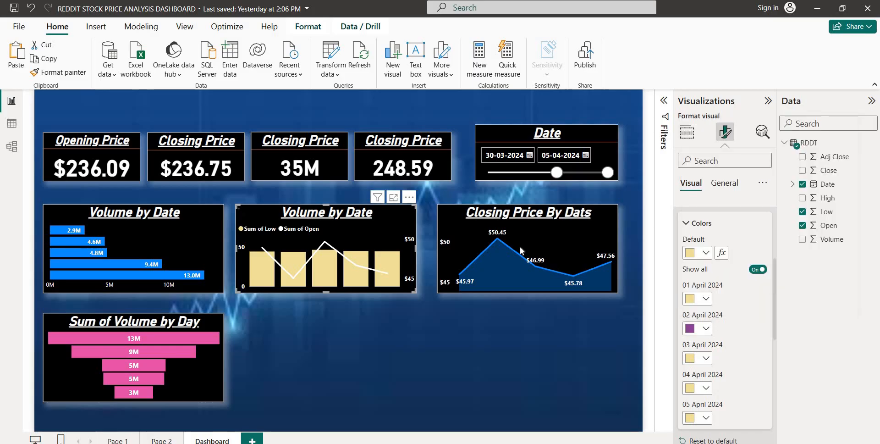
left_click(705, 358)
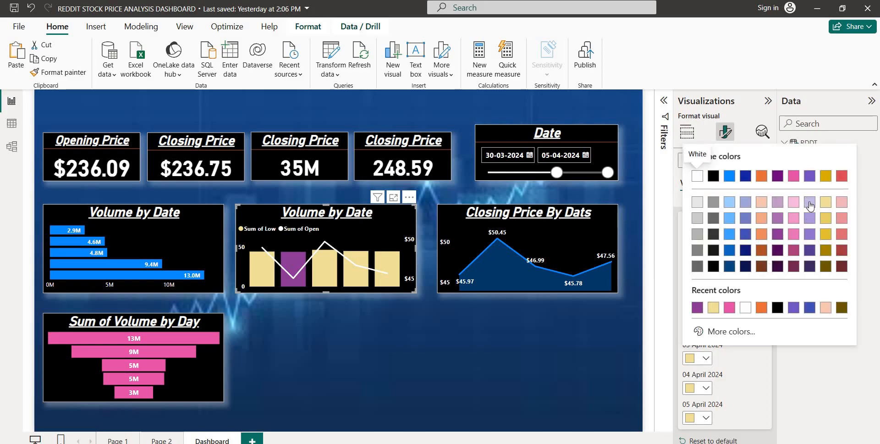
left_click(808, 201)
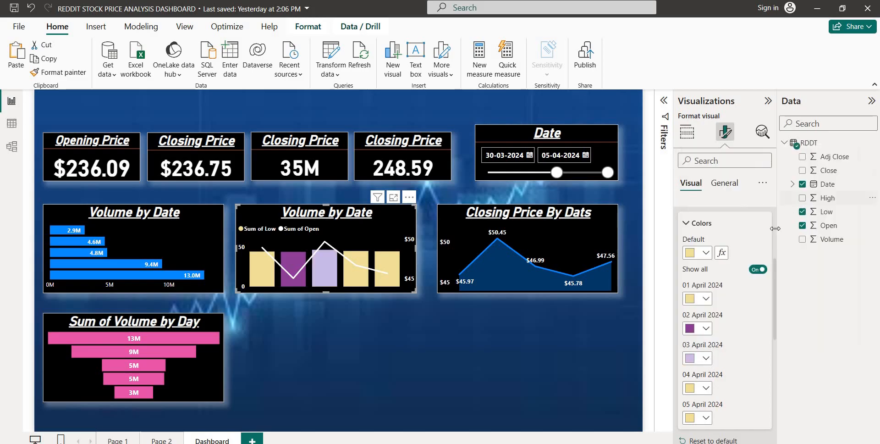
- Color the combo chart's 04 April 2024 column light pink and its 05 April 2024 column light gray, and deselect the chart
left_click(705, 389)
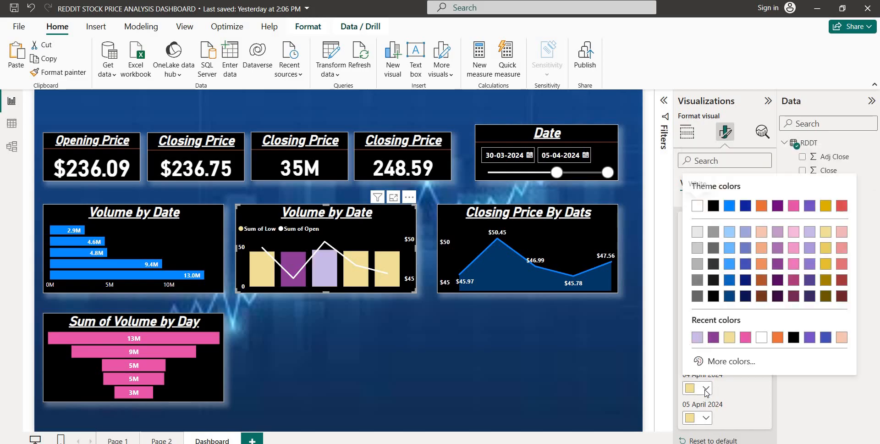
left_click(842, 232)
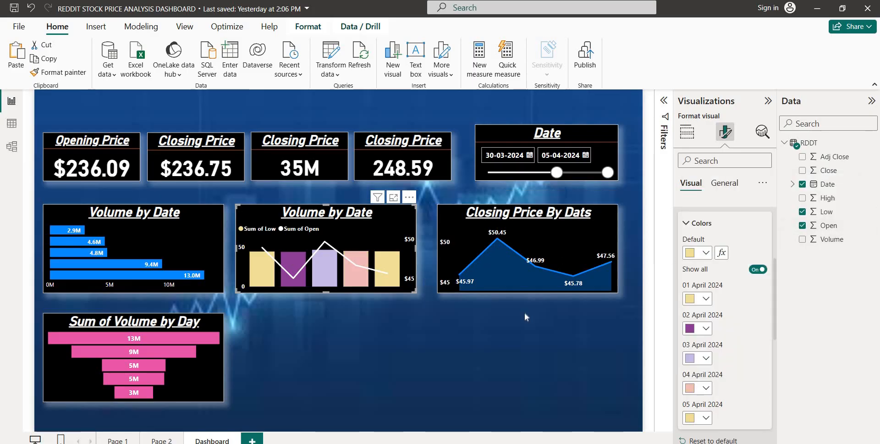
left_click(705, 417)
left_click(697, 263)
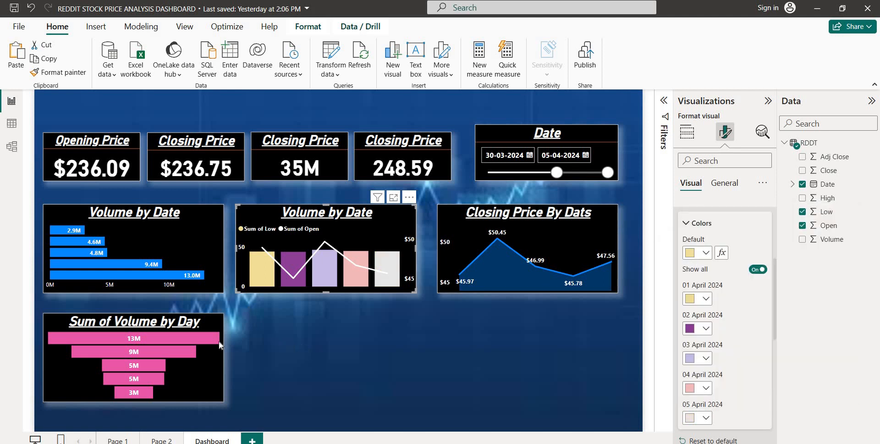
left_click(353, 378)
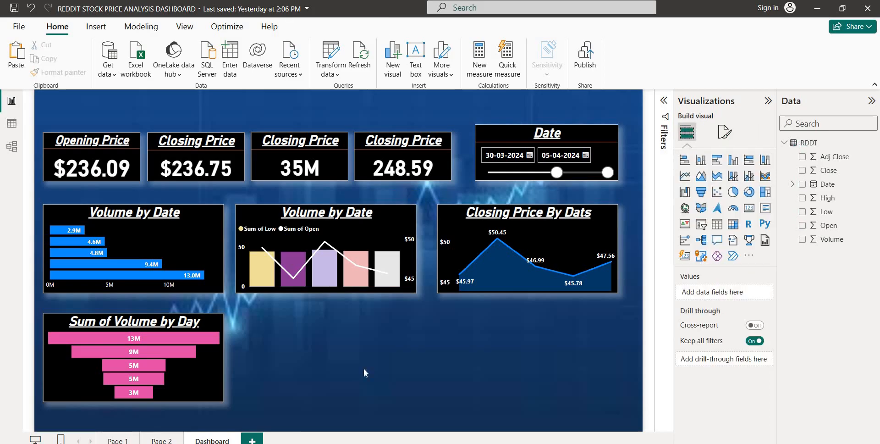
- Duplicate the closing price area chart below the combo chart and replace Close with Open on the copy's Y-axis
left_click(446, 212)
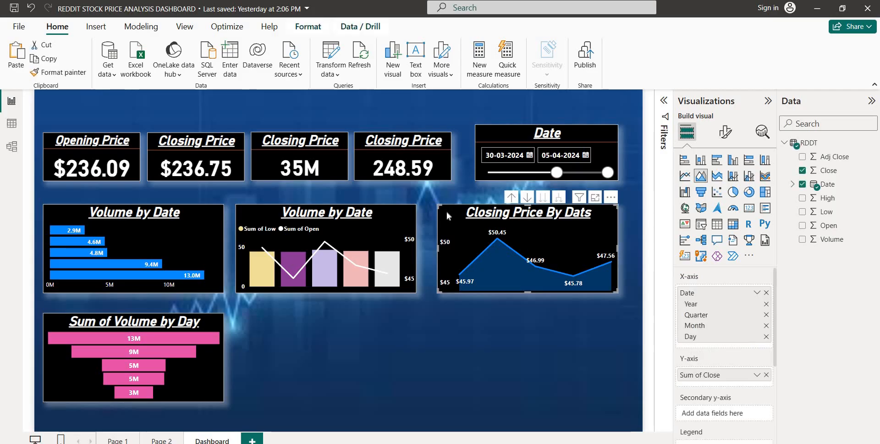
left_click_drag(447, 212, 252, 330)
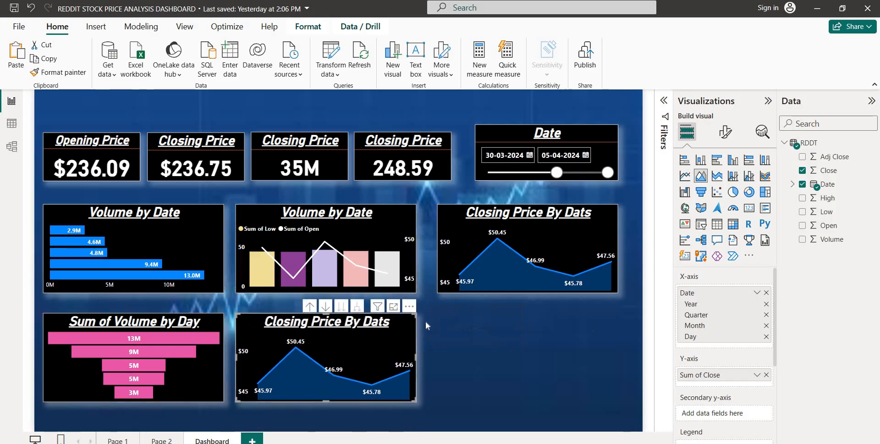
left_click(767, 375)
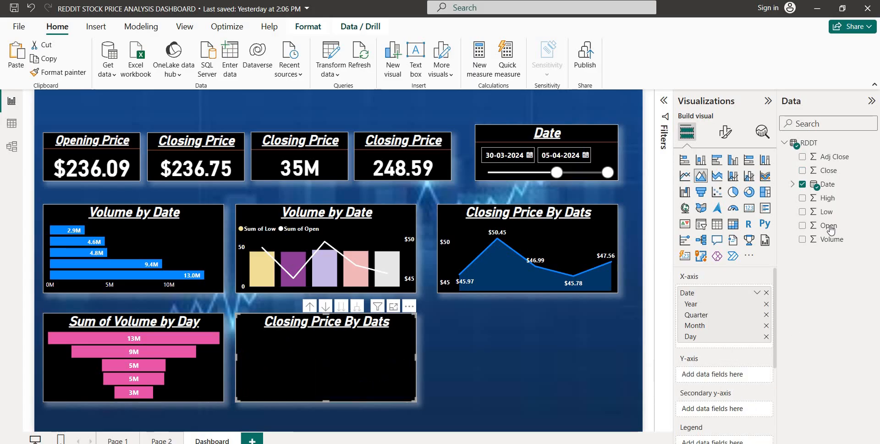
left_click_drag(830, 229, 728, 376)
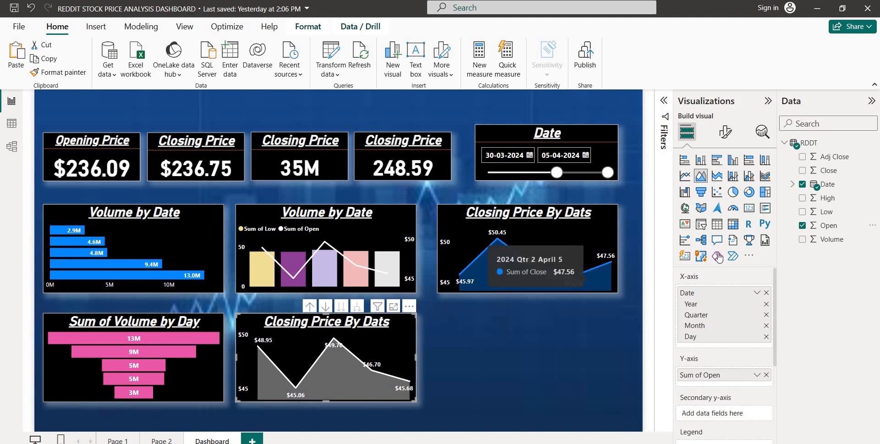
- Set the Sum of Open line color in the duplicated area chart to light orange
left_click(725, 132)
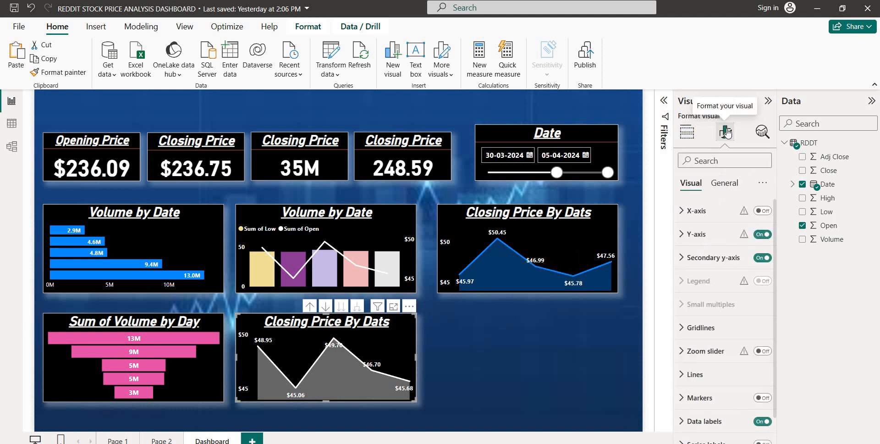
left_click(709, 371)
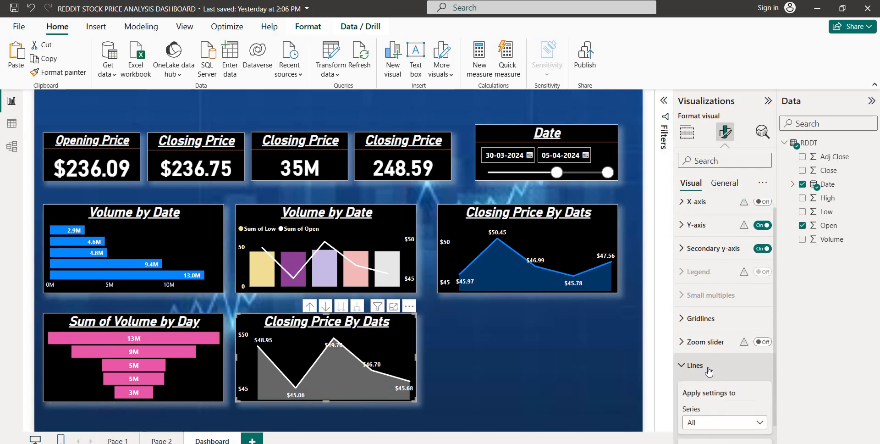
scroll(706, 366, "down", 5)
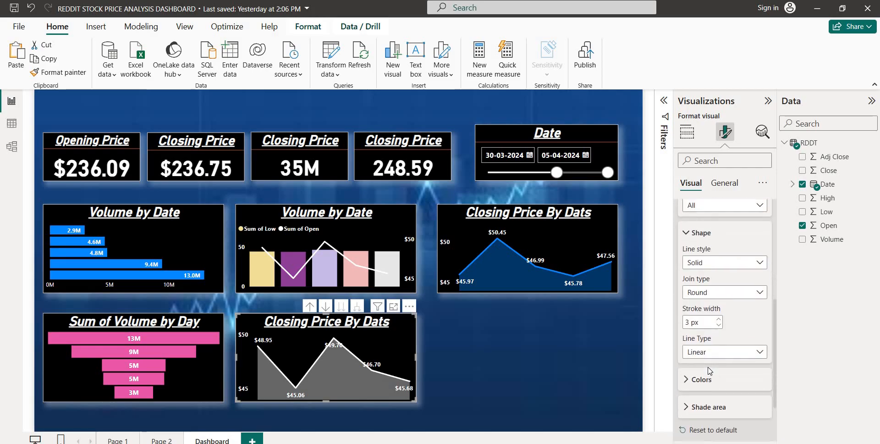
left_click(697, 352)
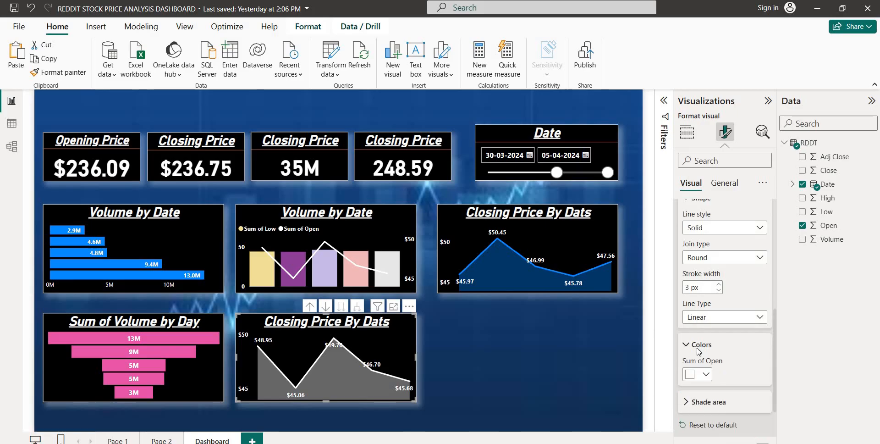
scroll(701, 320, "down", 2)
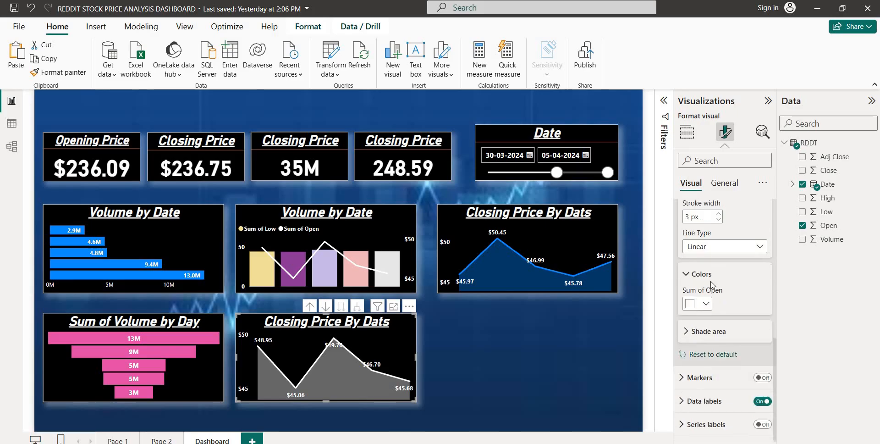
left_click(705, 305)
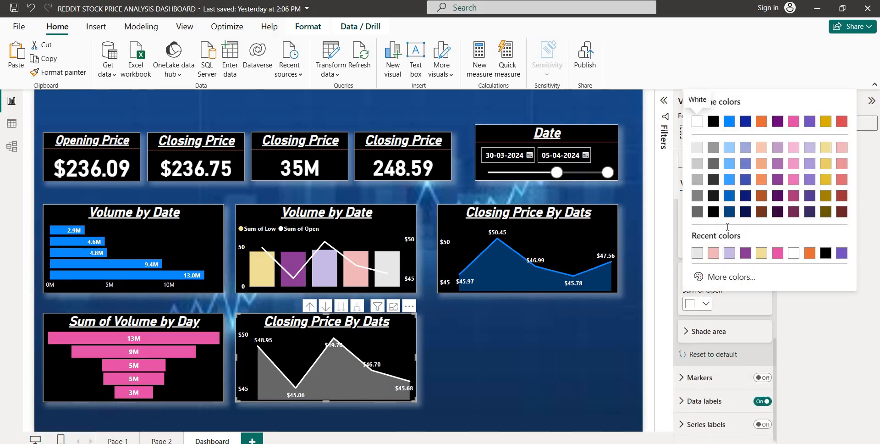
left_click(762, 180)
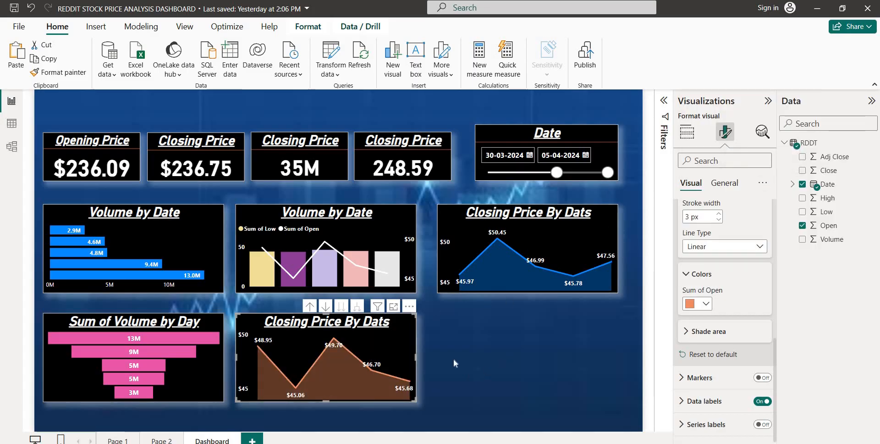
- Set the duplicated area chart's Sum of Open line color to light purple and change its title to "Opening Price By Dats"
left_click(708, 304)
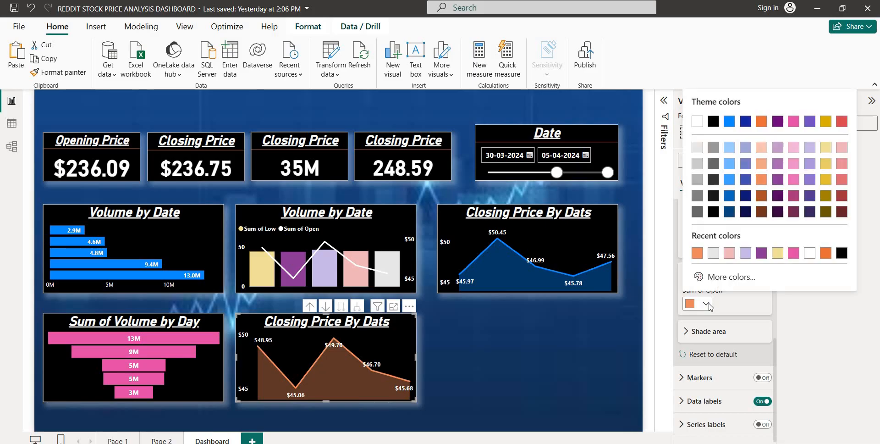
left_click(810, 180)
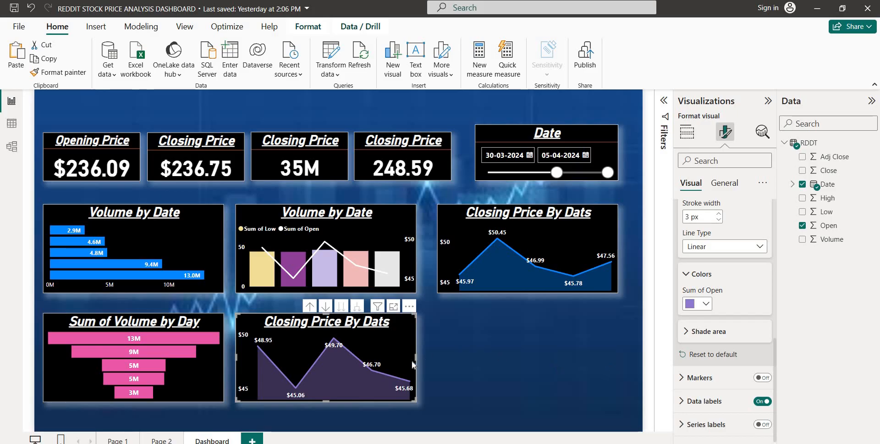
mouse_move(386, 364)
left_click(724, 183)
left_click(705, 235)
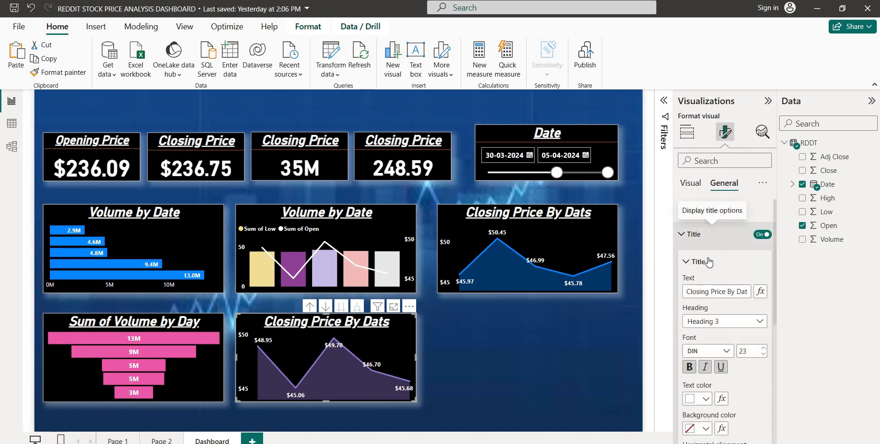
key("ctrl+shift+Left")
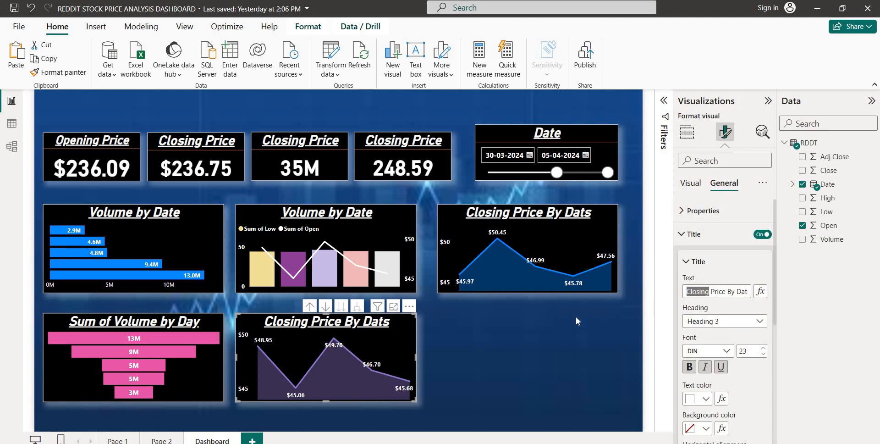
key("BackSpace")
type("Opening")
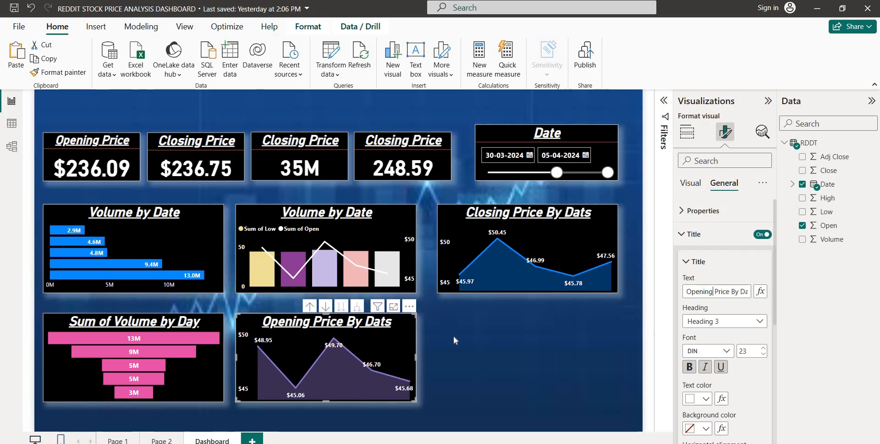
left_click(687, 131)
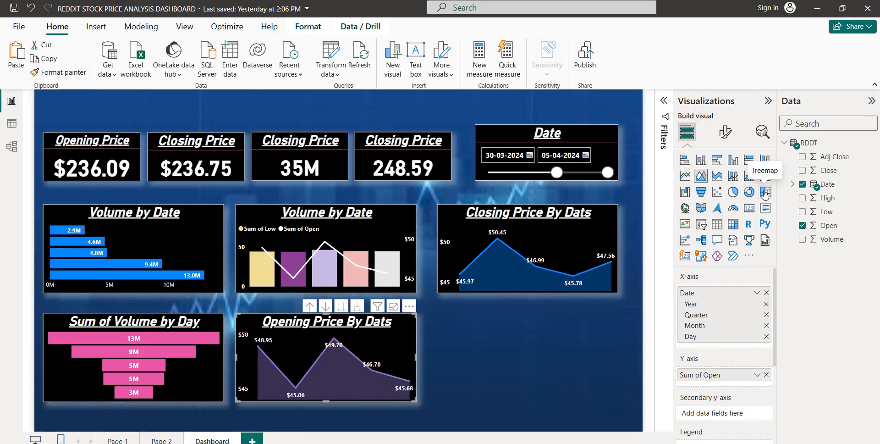
left_click(764, 192)
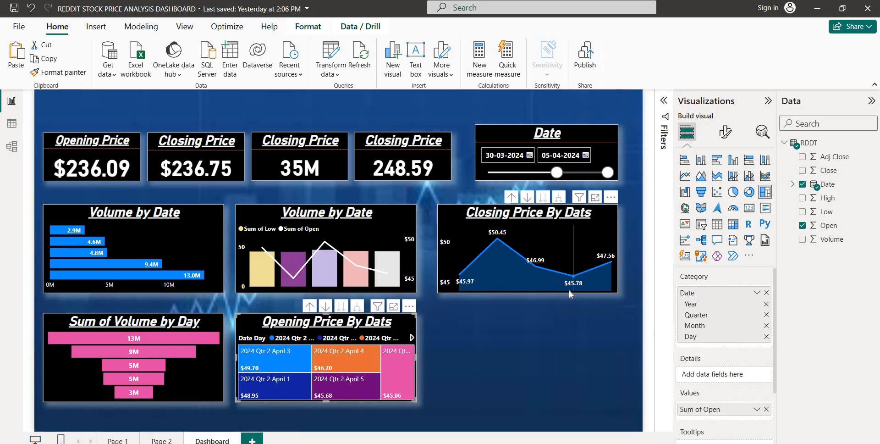
key("ctrl+z")
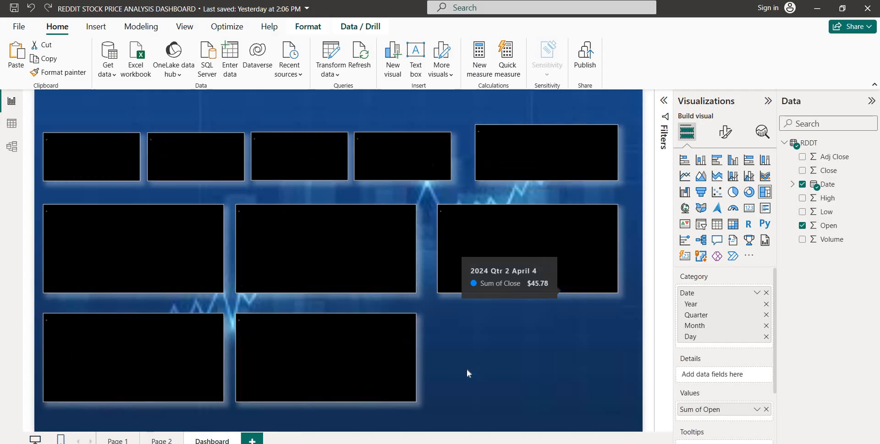
- Insert an empty treemap in the blank area below the Closing Price By Dats chart
left_click(543, 329)
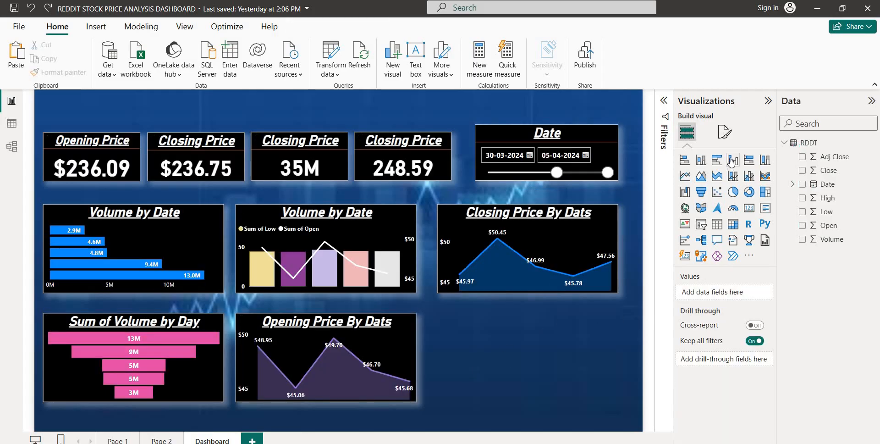
left_click(768, 195)
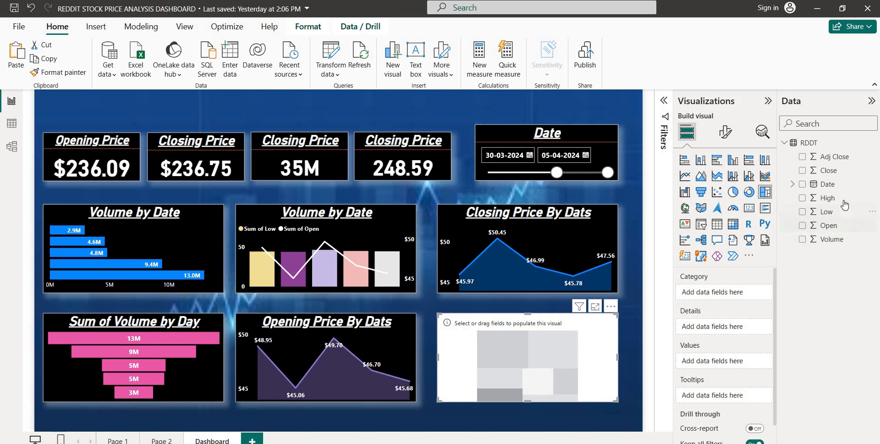
left_click_drag(827, 183, 733, 293)
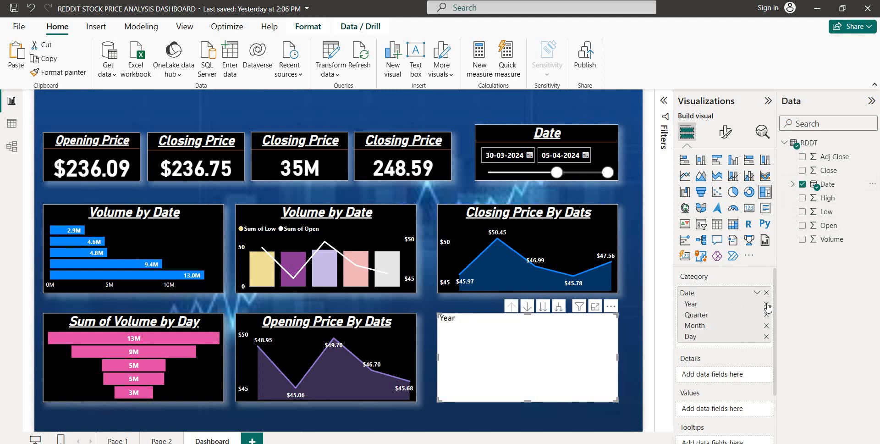
left_click(765, 304)
left_click(766, 304)
left_click(765, 304)
left_click(766, 303)
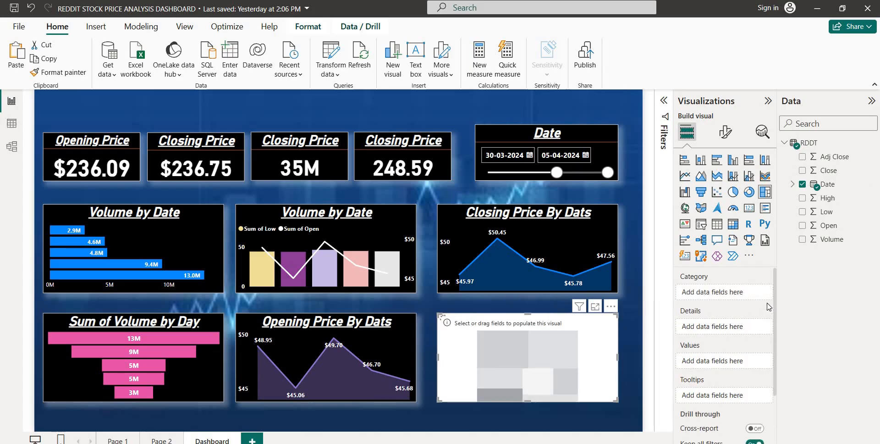
- Add Date to the treemap's Category keeping only the Day level, and add High as its Values
left_click_drag(831, 185, 725, 294)
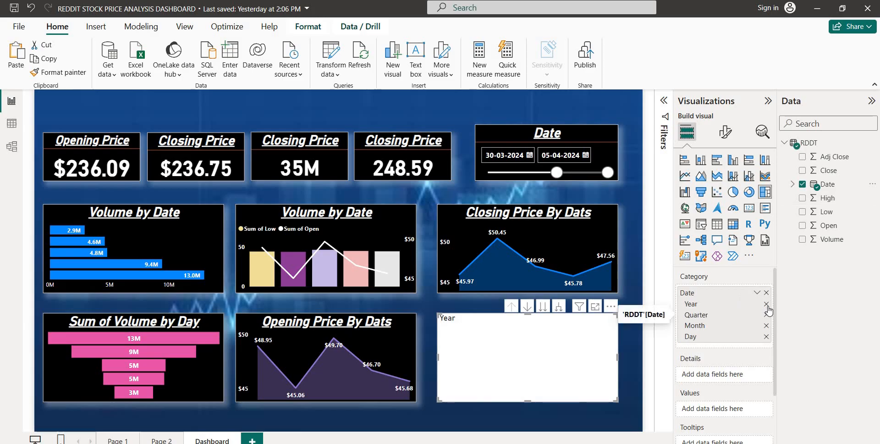
left_click(767, 305)
left_click(767, 305)
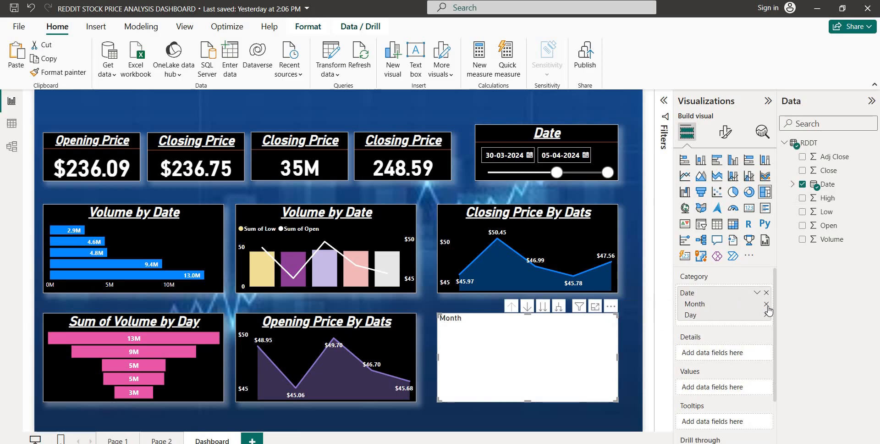
left_click(766, 304)
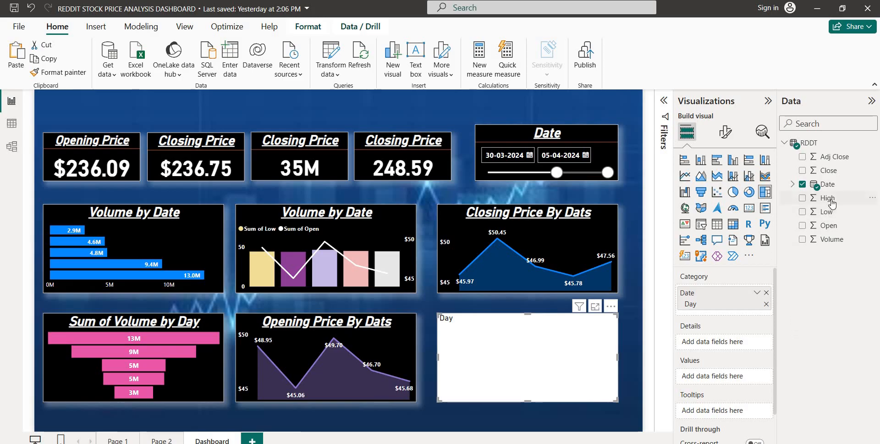
left_click_drag(831, 202, 727, 374)
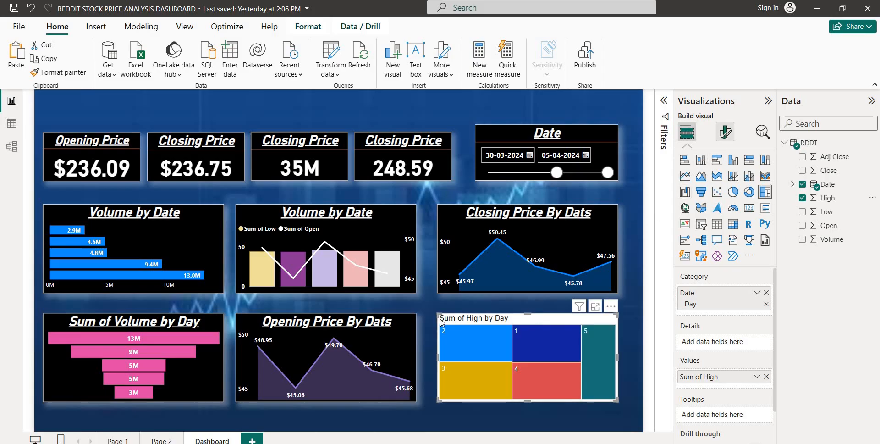
- Try to copy the Opening Price By Dats chart's formatting to the new treemap with Format painter
left_click(408, 322)
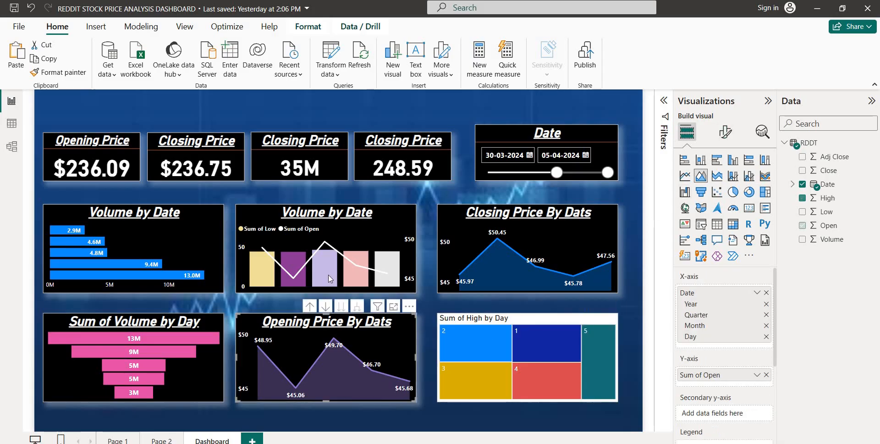
left_click(69, 73)
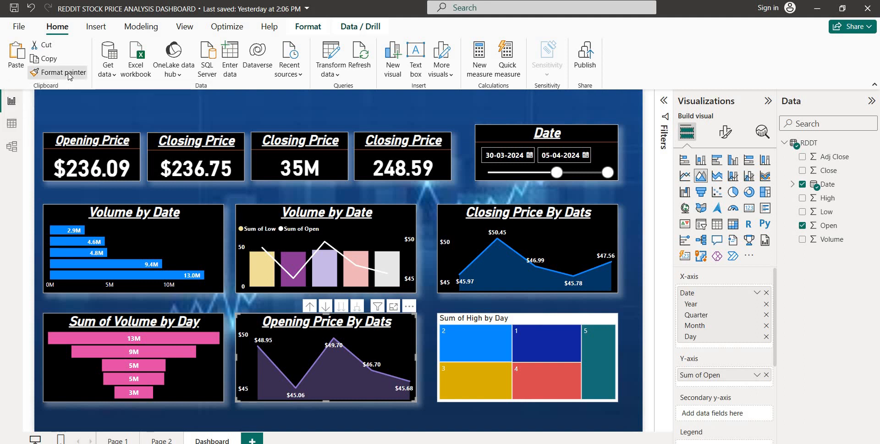
left_click(543, 317)
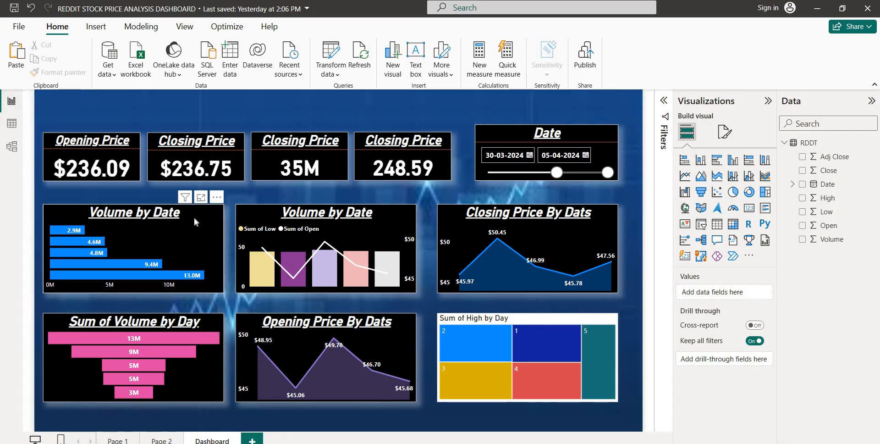
- Copy the Sum of Volume by Day funnel chart's formatting to the treemap and move the treemap toward the page's lower-right corner
left_click(183, 289)
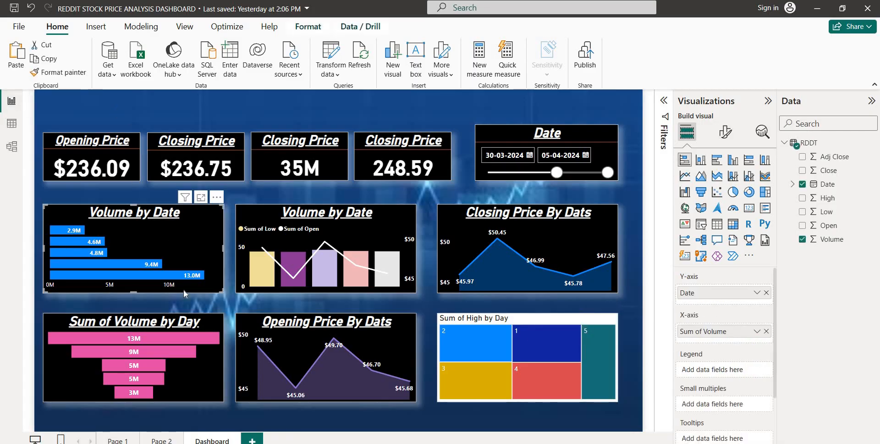
left_click(211, 327)
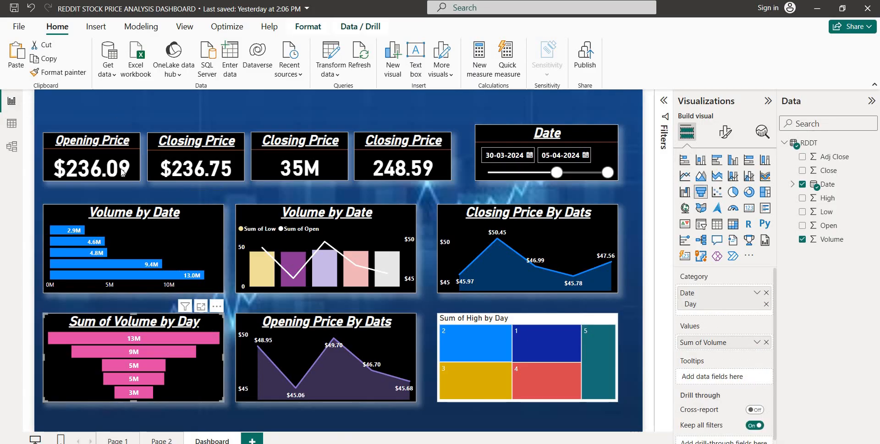
left_click(60, 72)
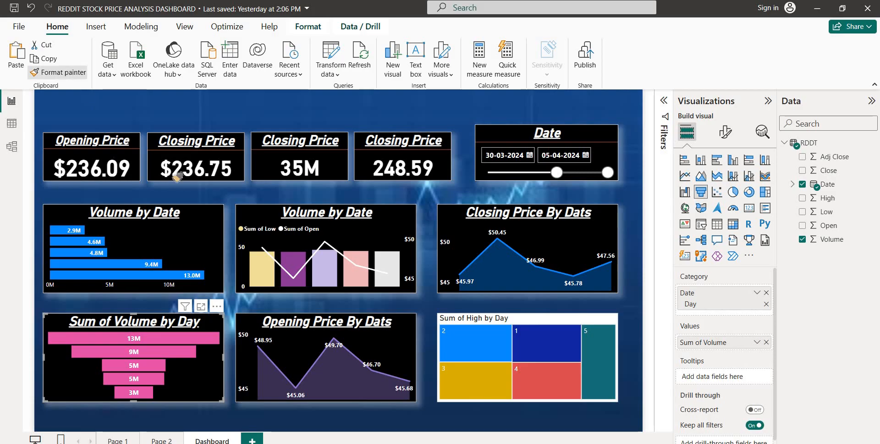
left_click(558, 348)
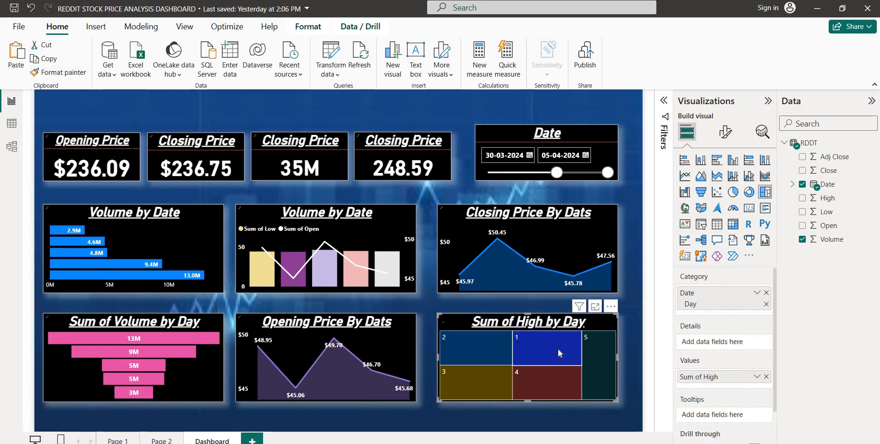
left_click_drag(615, 320, 639, 342)
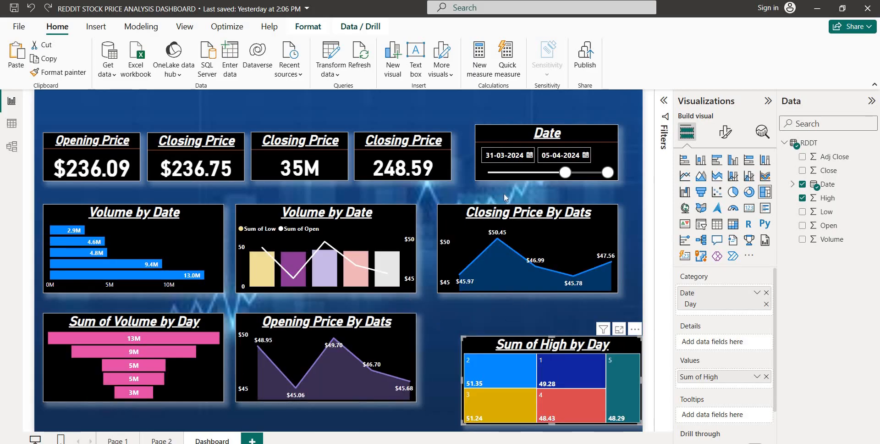
- Set the default bar color of the Volume by Date bar chart to light peach orange
left_click(211, 212)
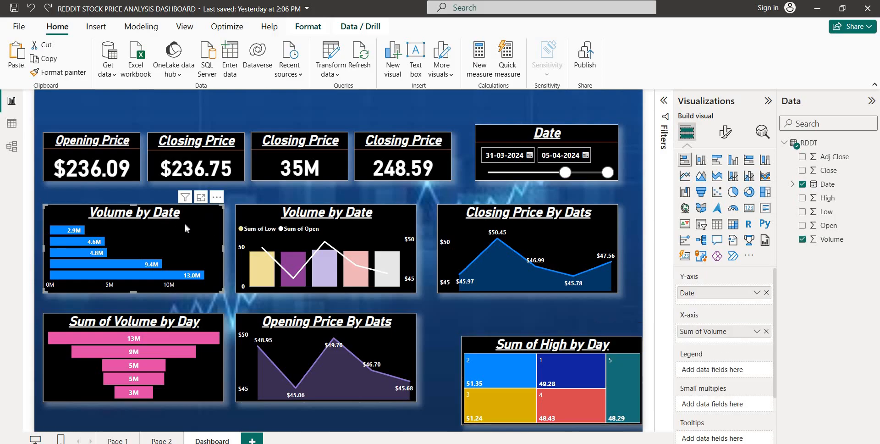
left_click(724, 132)
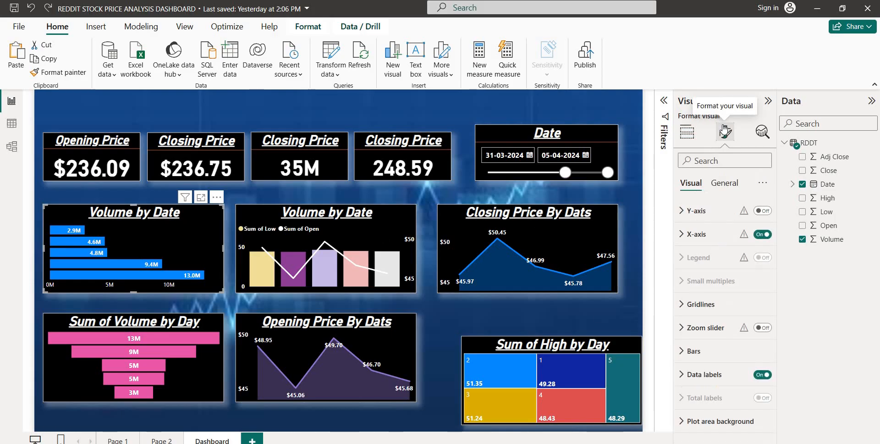
left_click(725, 185)
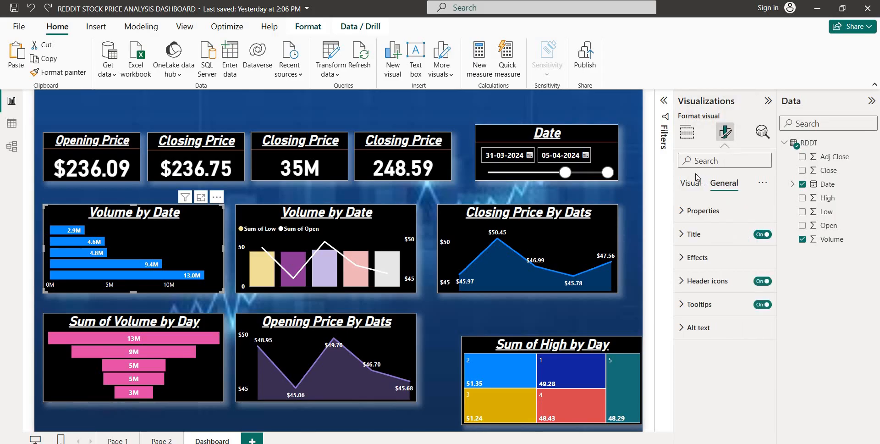
left_click(686, 185)
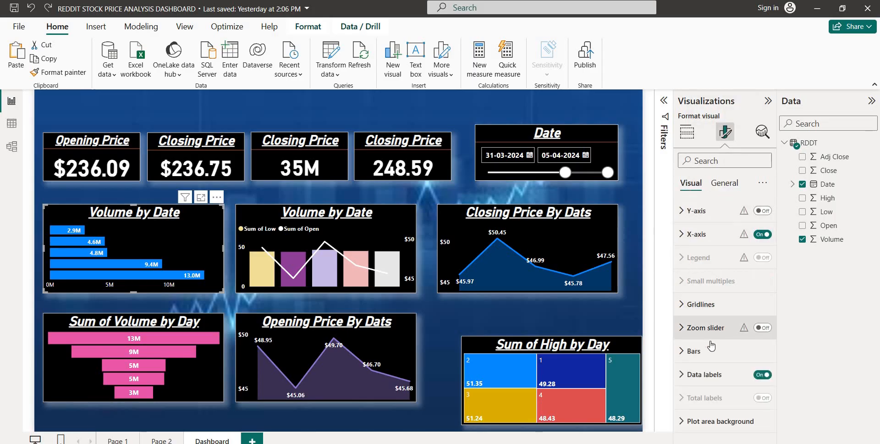
left_click(705, 361)
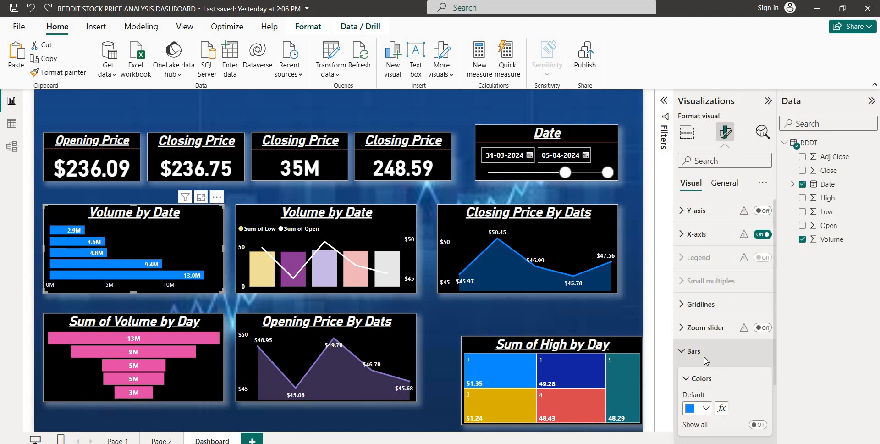
left_click(706, 331)
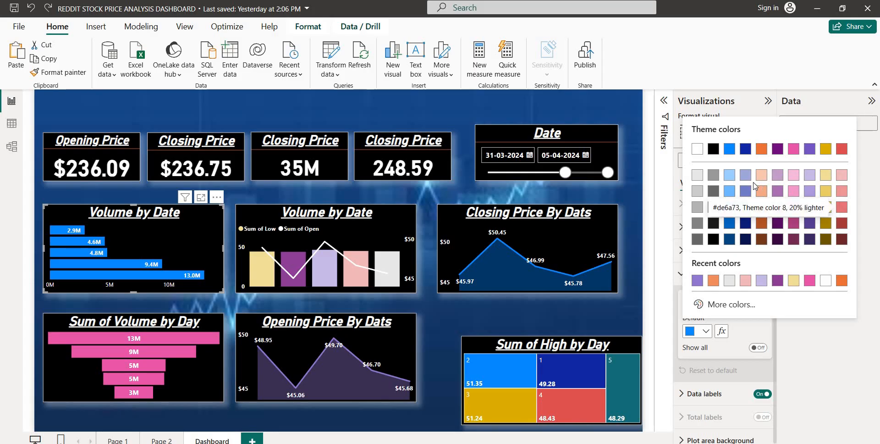
left_click(729, 175)
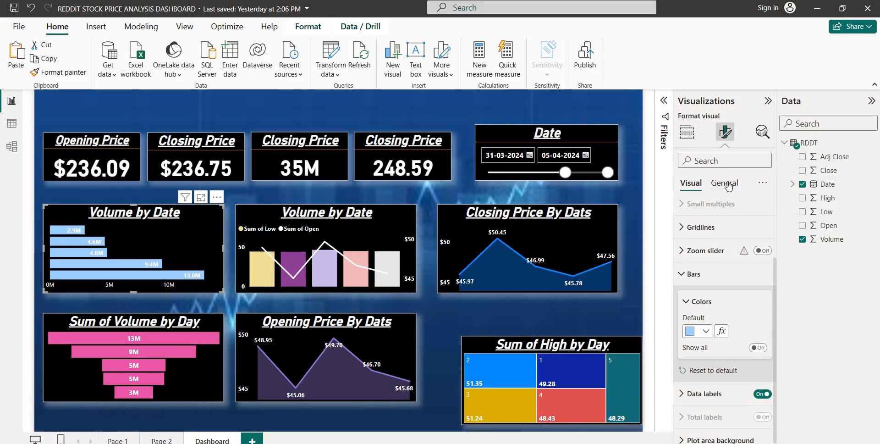
left_click(702, 333)
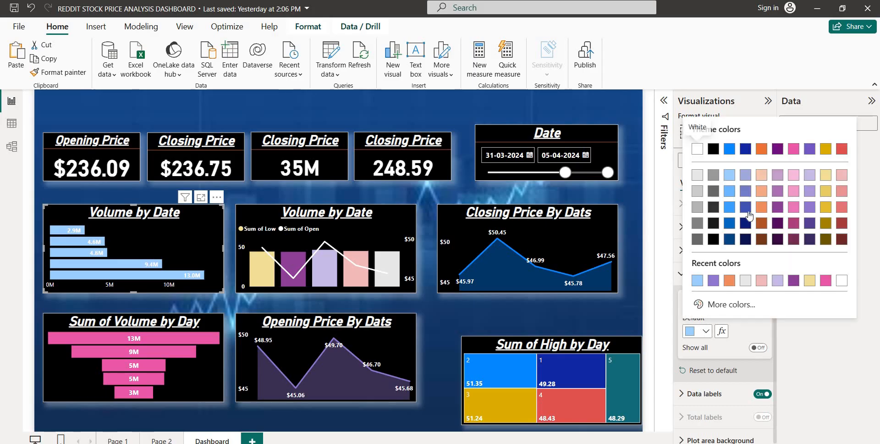
left_click(762, 175)
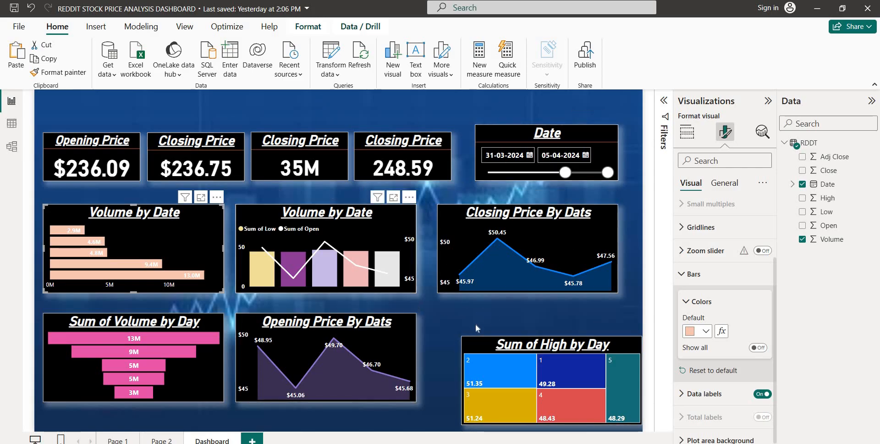
- Enlarge the Sum of High by Day treemap by extending its upper-left corner outward
left_click(473, 339)
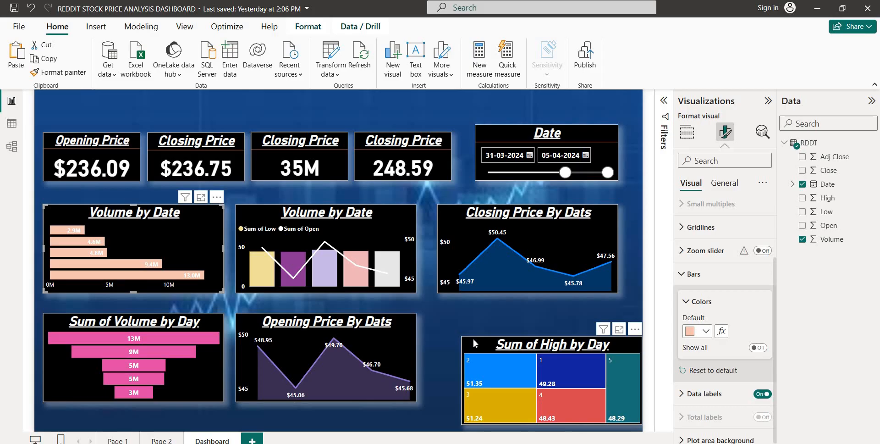
mouse_move(461, 337)
left_mouse_down()
mouse_move(450, 329)
mouse_move(458, 329)
left_mouse_up()
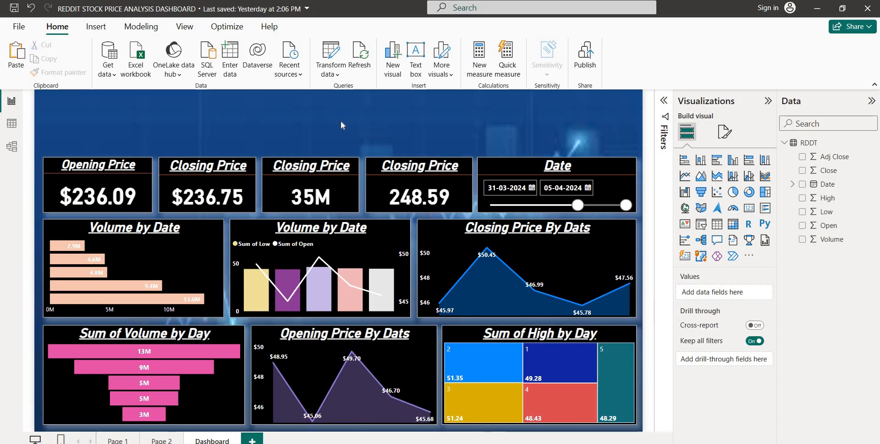
- Insert a text box on the Dashboard page, widen it, and enter the title REDDIT STOCK PRICE ANALYSIS
left_click(414, 64)
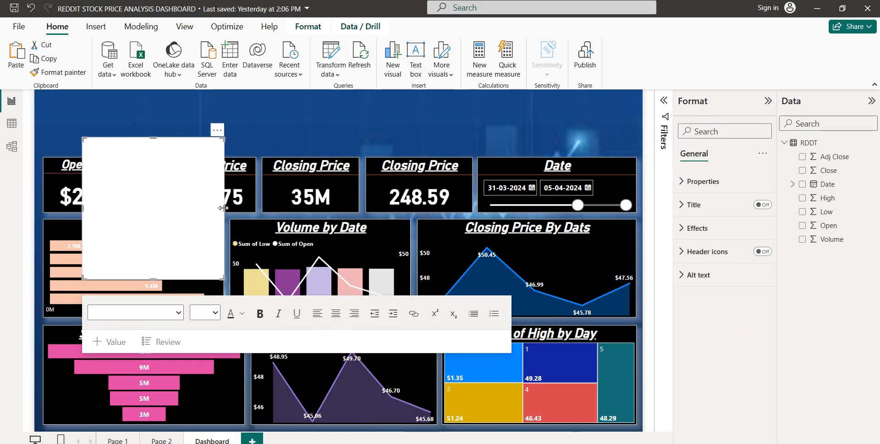
left_click_drag(255, 210, 460, 207)
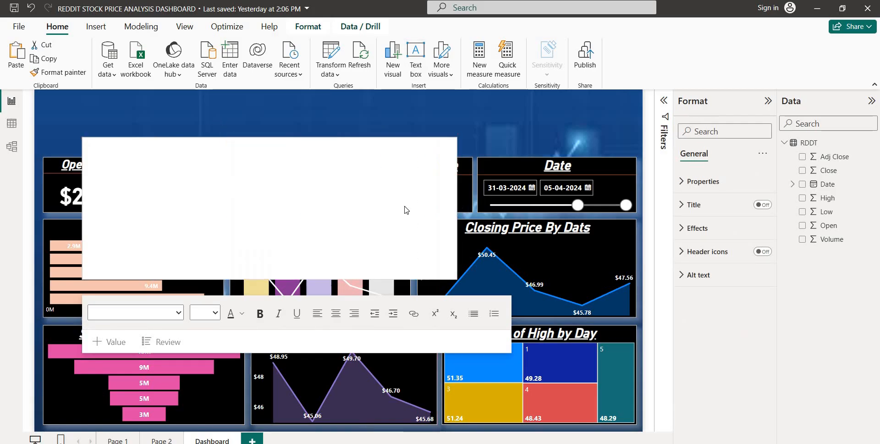
left_click(305, 191)
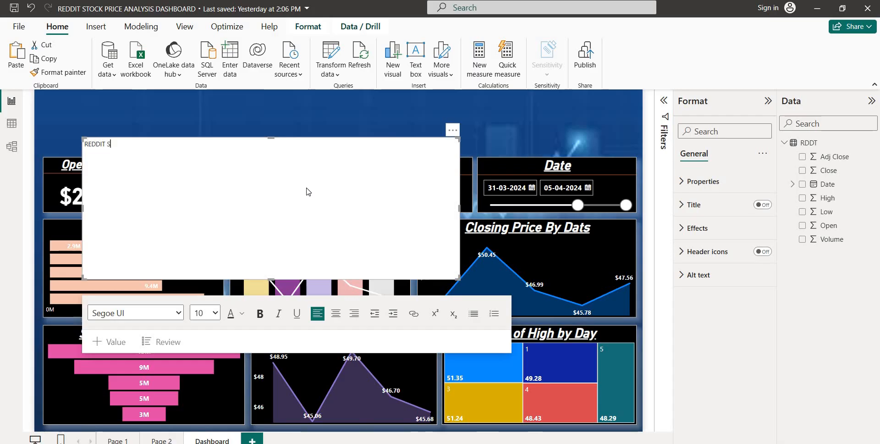
type("REDDIT STOCK")
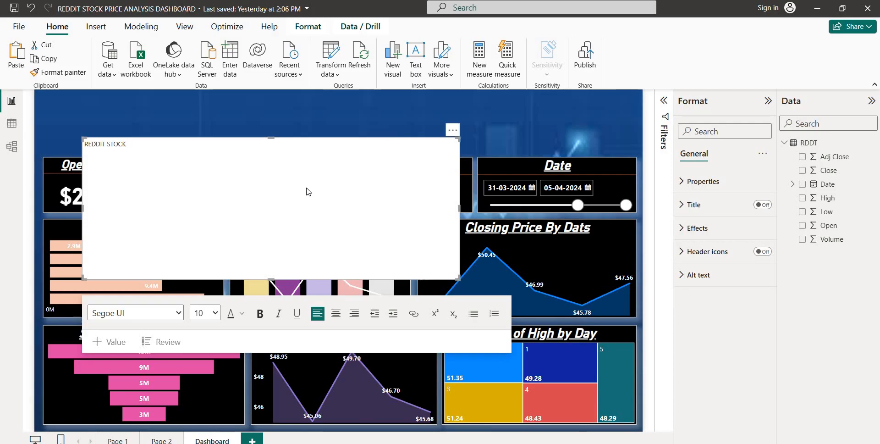
type(" PRICE ANALYSIS")
- Set the whole title text to font size 42 and make it bold
left_click_drag(174, 155, 85, 158)
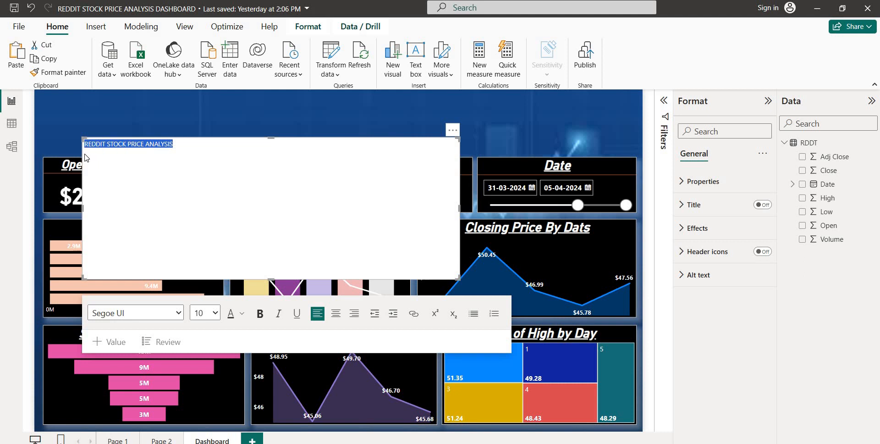
left_click(215, 314)
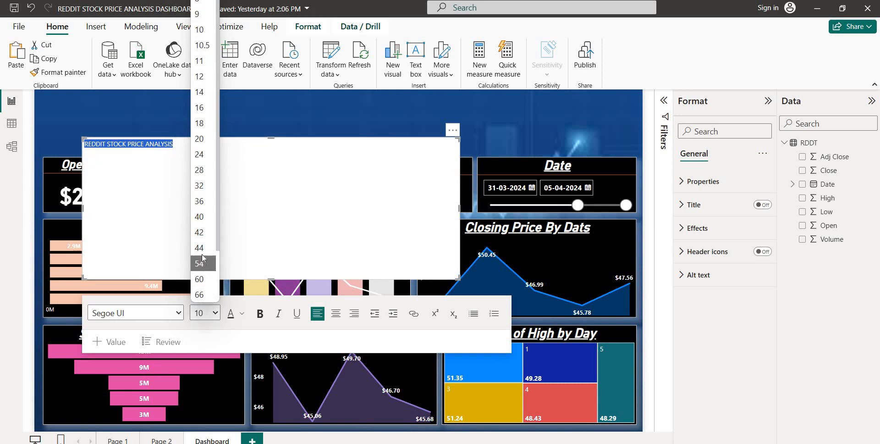
left_click(203, 238)
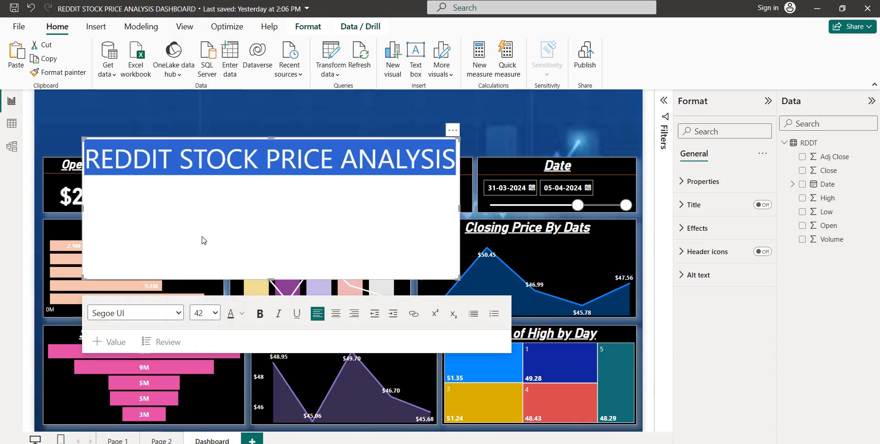
left_click(260, 313)
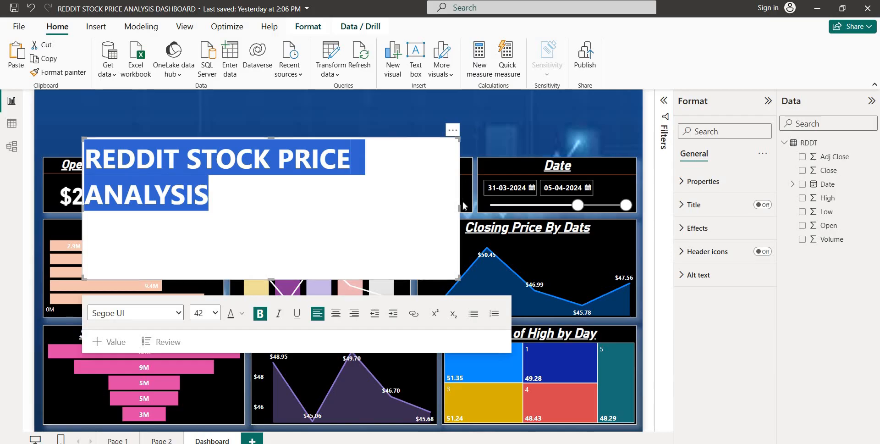
- Resize the title text box into a wide, short banner and move it into the empty space above the row of cards
left_click_drag(460, 207, 596, 206)
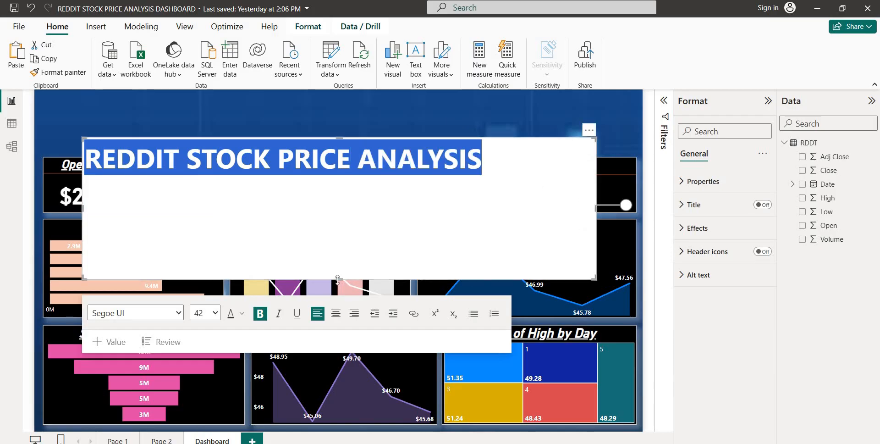
left_click_drag(337, 279, 338, 193)
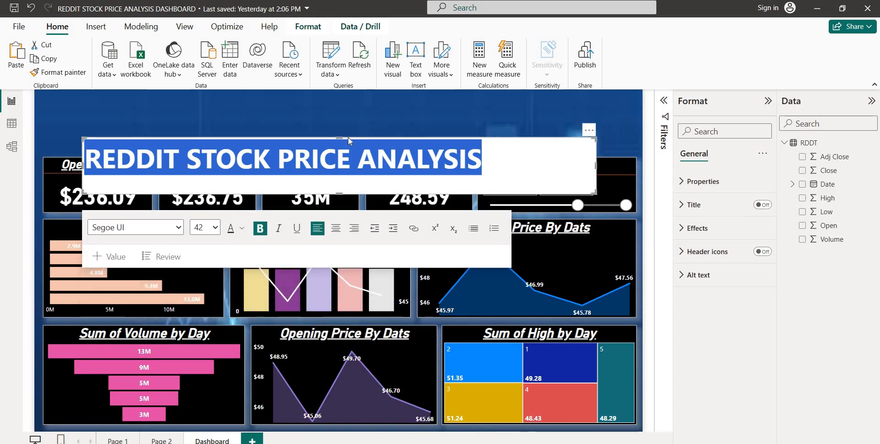
left_click_drag(348, 137, 347, 102)
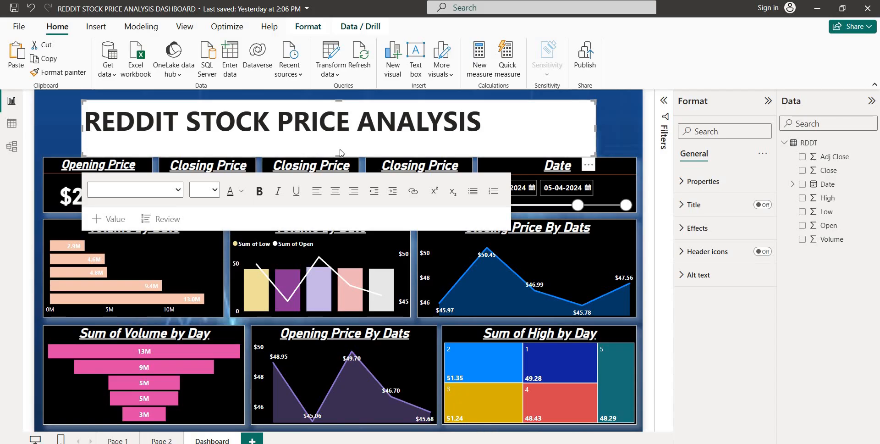
left_click_drag(340, 153, 340, 148)
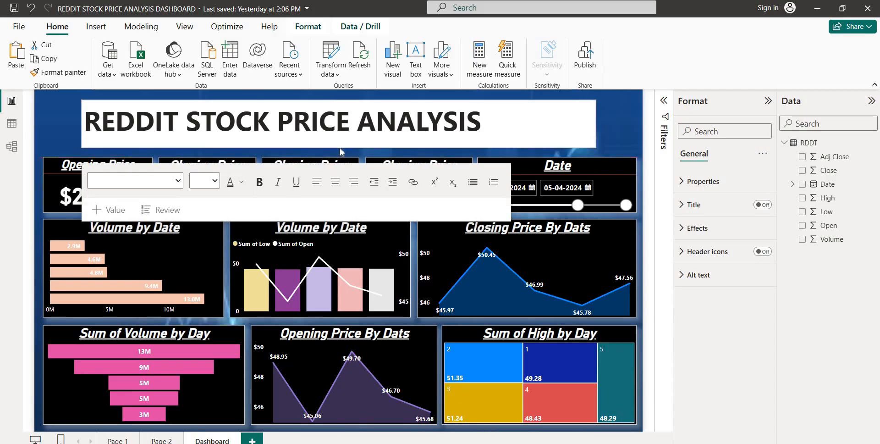
- Center the title text and stretch its text box on both sides to match the full width of the visuals below
left_click(337, 183)
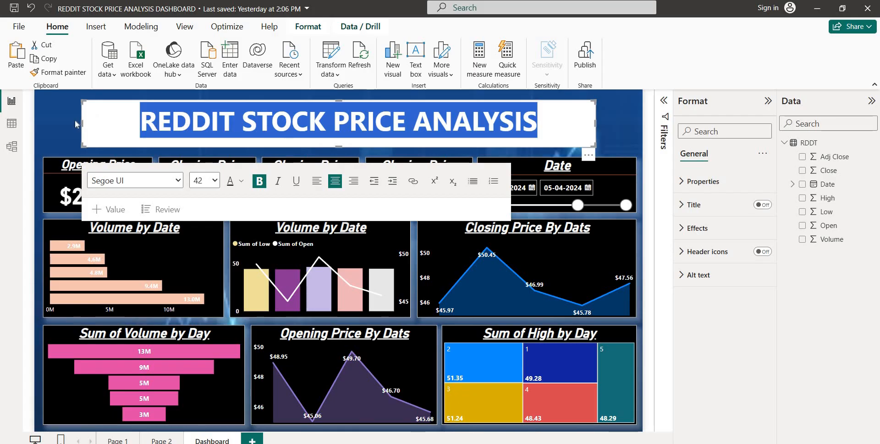
left_click_drag(56, 121, 44, 121)
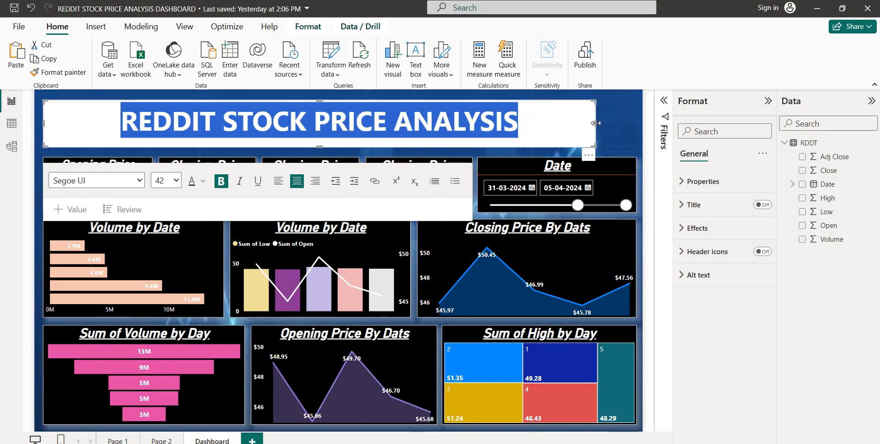
left_click_drag(622, 123, 634, 124)
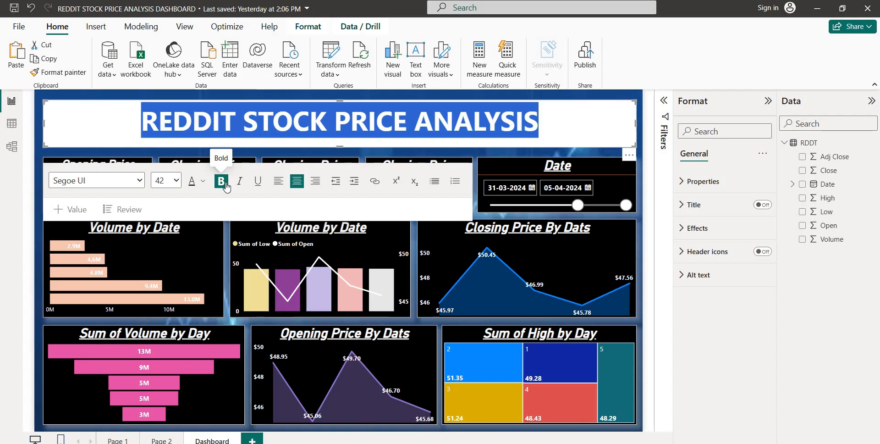
- Set the title's font color to white and the text box's background color to near-black
left_click(204, 182)
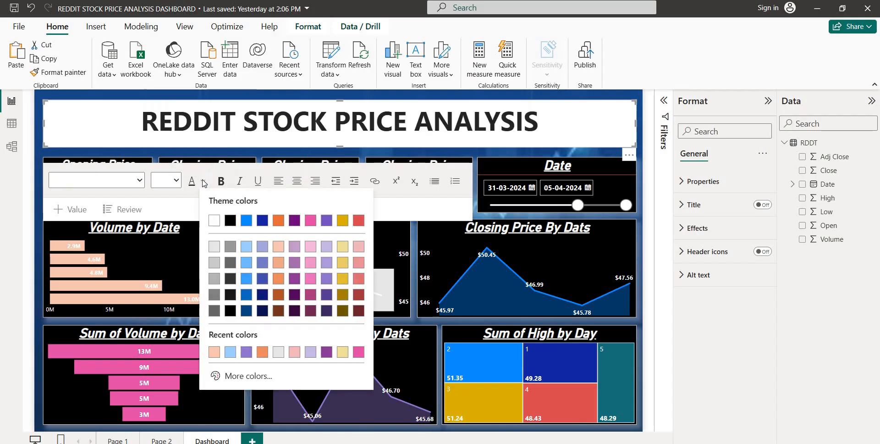
left_click(210, 224)
left_click(570, 121)
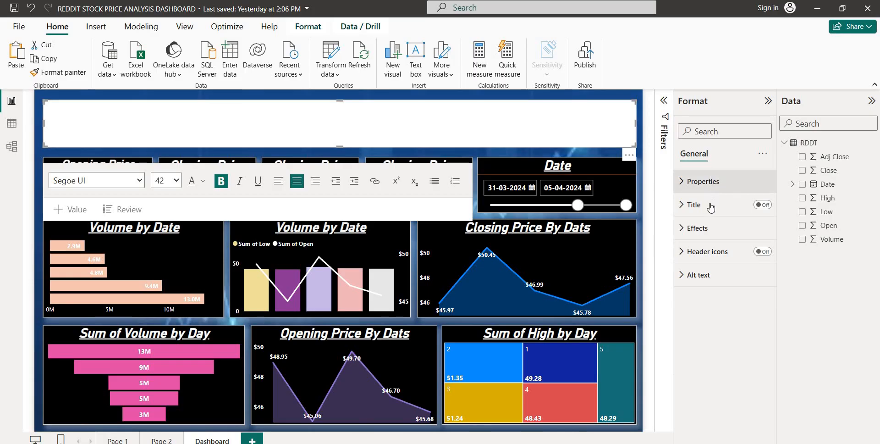
left_click(697, 228)
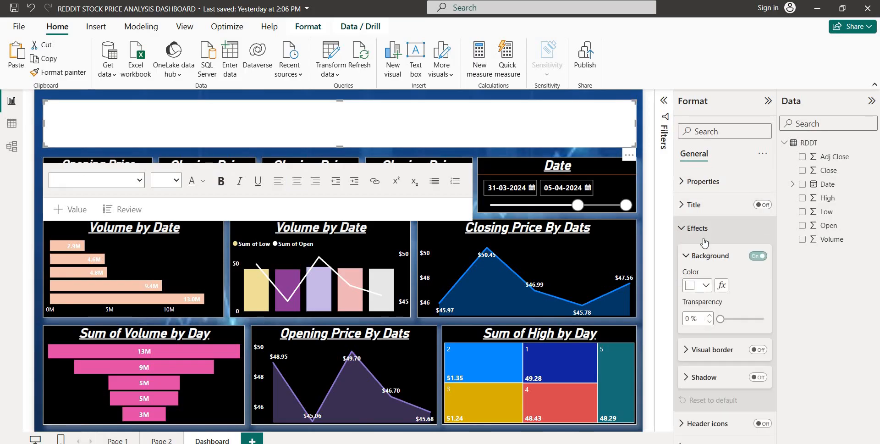
left_click(705, 286)
left_click(696, 233)
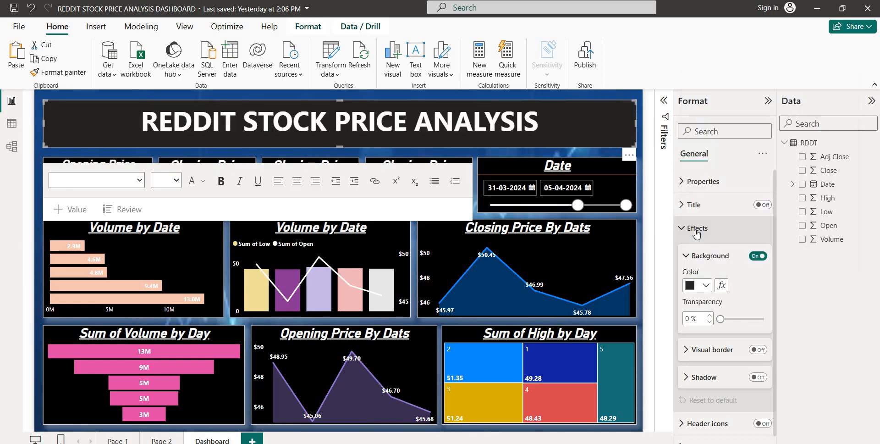
- Turn on the title box's visual border and shadow, and set the shadow color to white
left_click(757, 350)
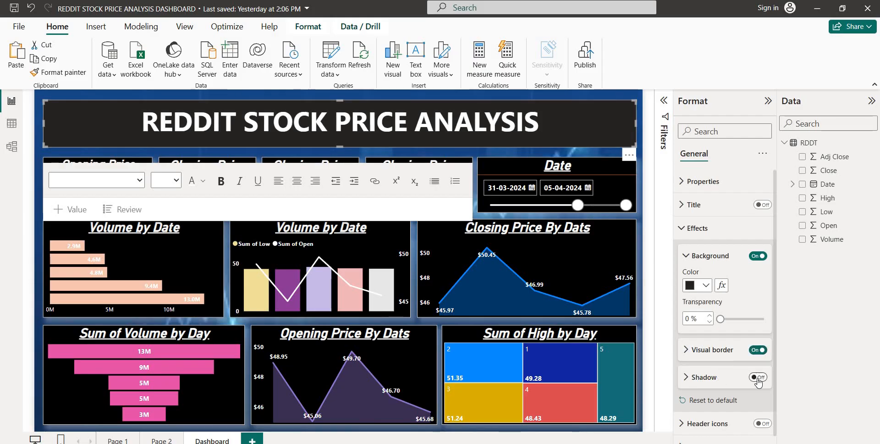
left_click(757, 377)
left_click(700, 386)
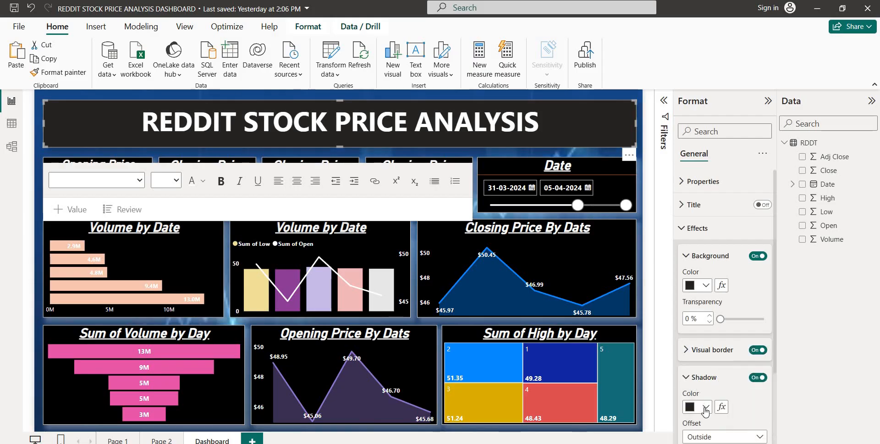
left_click(705, 407)
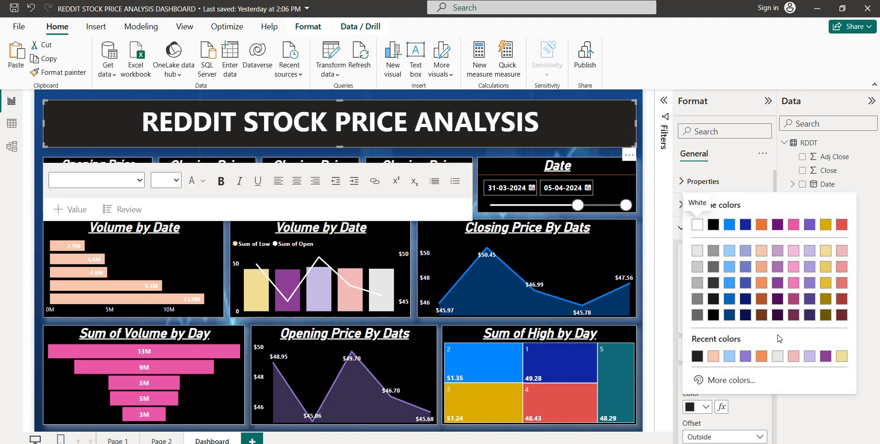
left_click(696, 225)
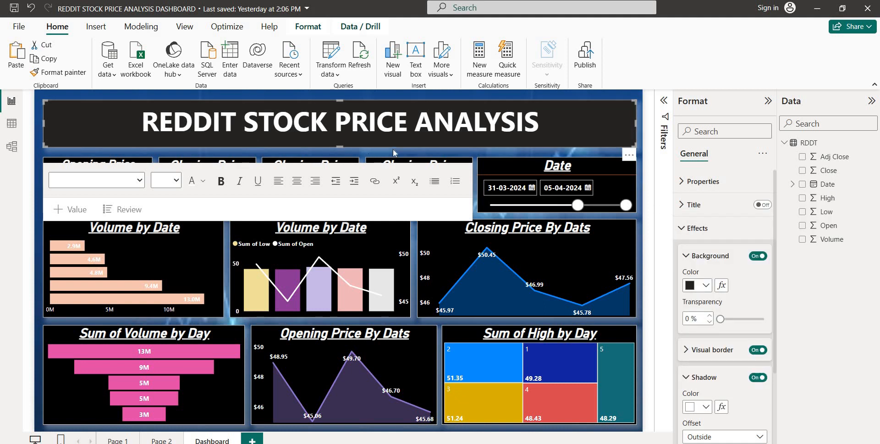
- Set the title box's visual border color to white and deselect the box
left_click(699, 354)
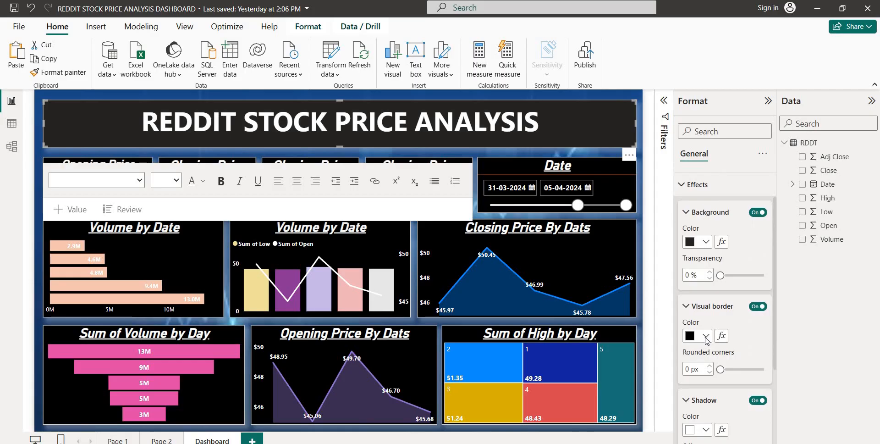
left_click(705, 337)
left_click(697, 287)
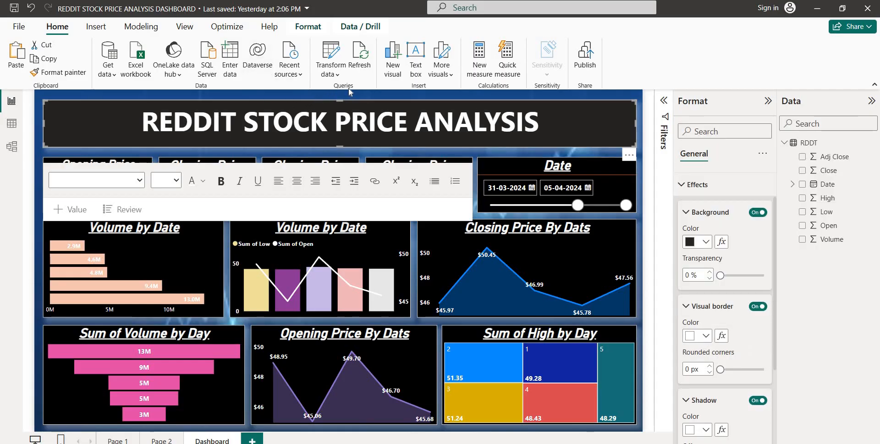
left_click(614, 95)
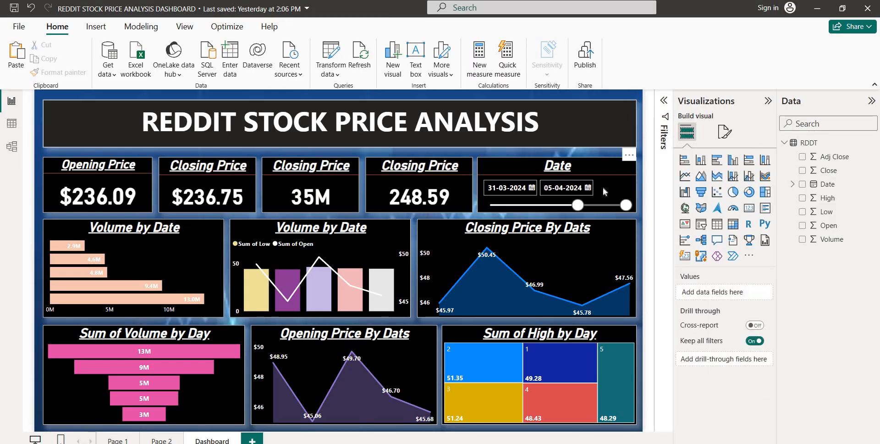
- Try the Date slicer with a start date of 27-03-2024 and leave its start date at 01-04-2024
left_click_drag(554, 204, 539, 205)
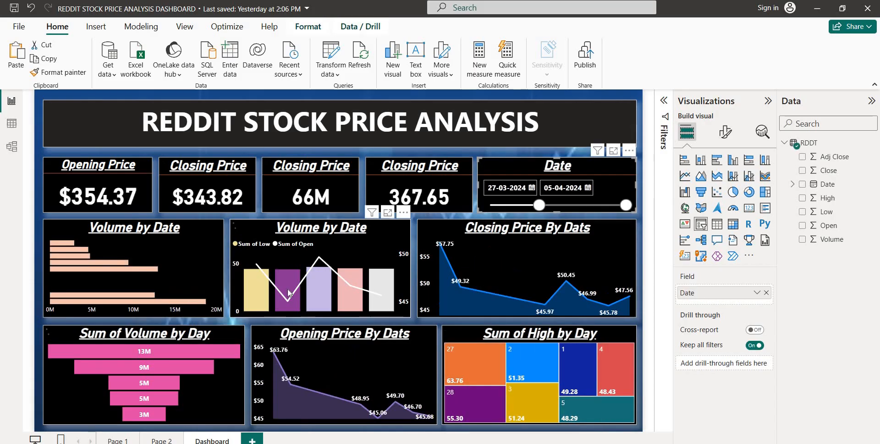
left_click_drag(539, 208, 587, 205)
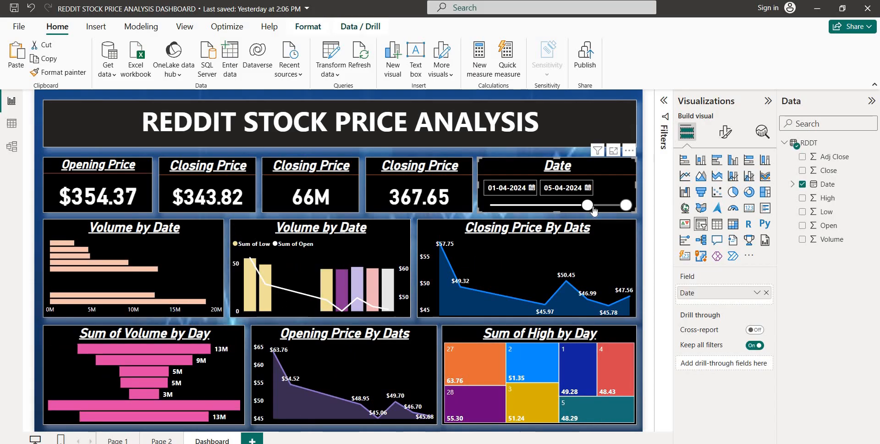
left_click(640, 110)
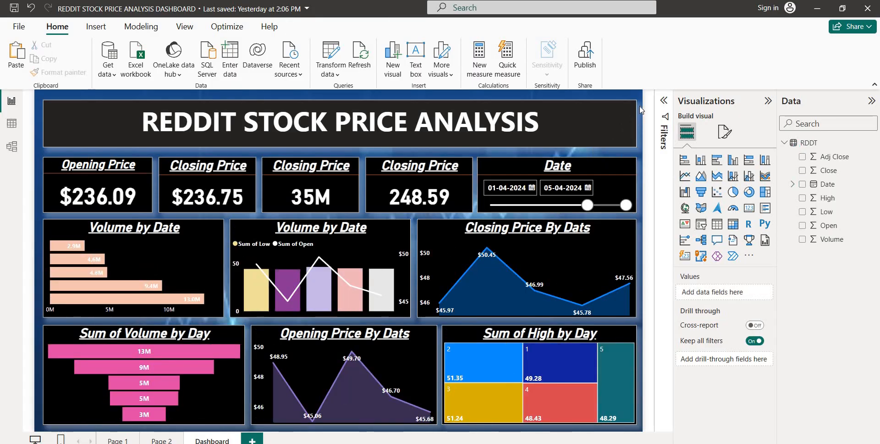